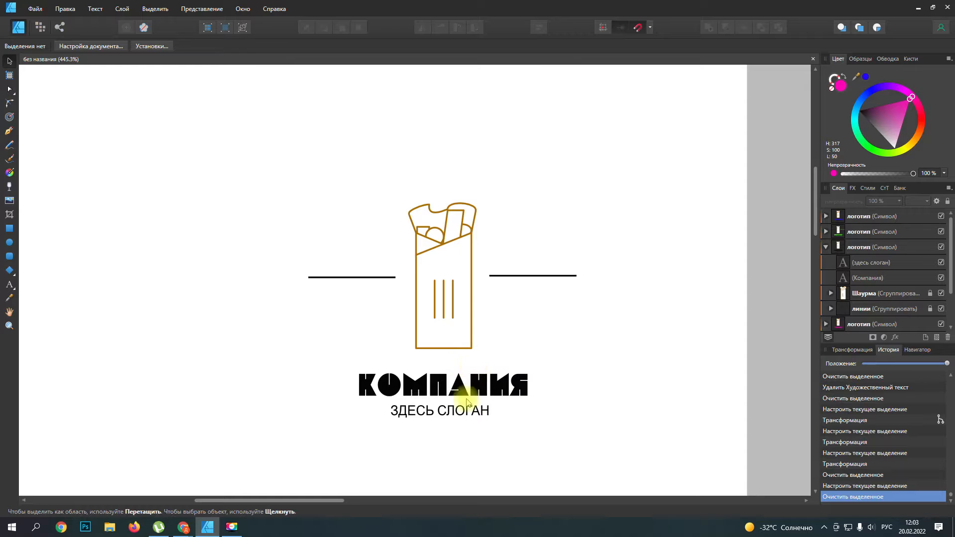
Step: Examine the finished wrap logo and its blue, pink and green copies on the grey layouts
{"action": "left_click_drag", "start_coordinate": [341, 502], "coordinate": [389, 497]}
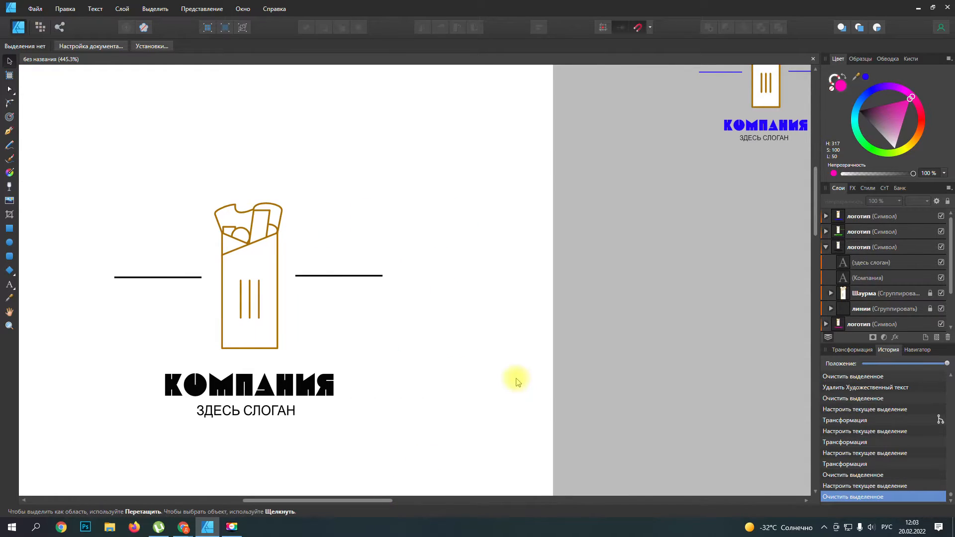
{"action": "scroll", "coordinate": [516, 381], "scroll_direction": "down", "scroll_amount": 3}
{"action": "left_click_drag", "start_coordinate": [402, 504], "coordinate": [508, 501]}
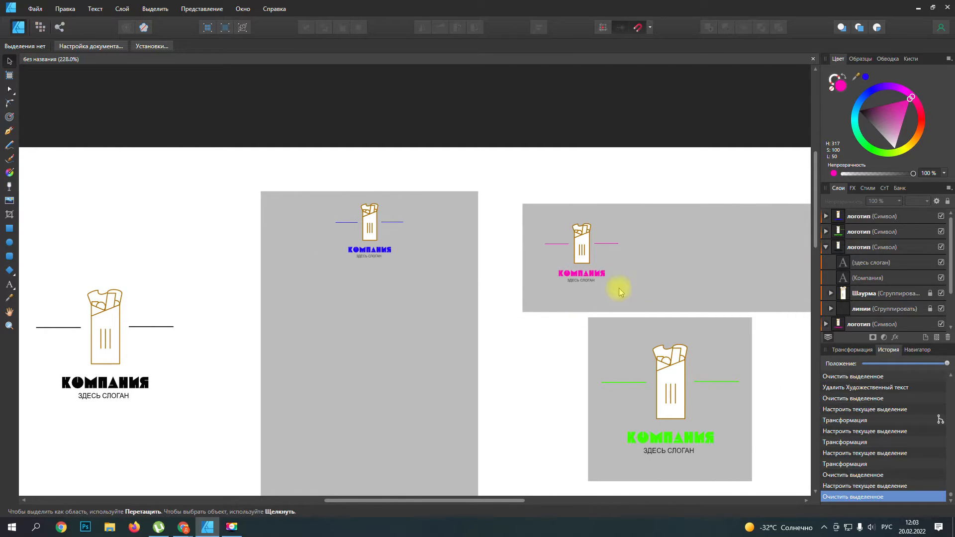
{"action": "left_click_drag", "start_coordinate": [369, 501], "coordinate": [426, 502]}
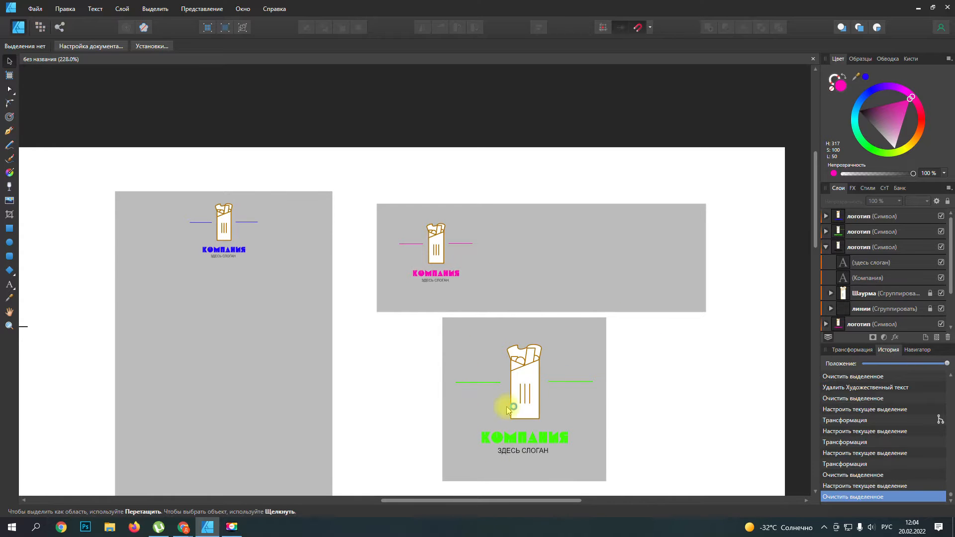
{"action": "left_click_drag", "start_coordinate": [507, 501], "coordinate": [475, 502]}
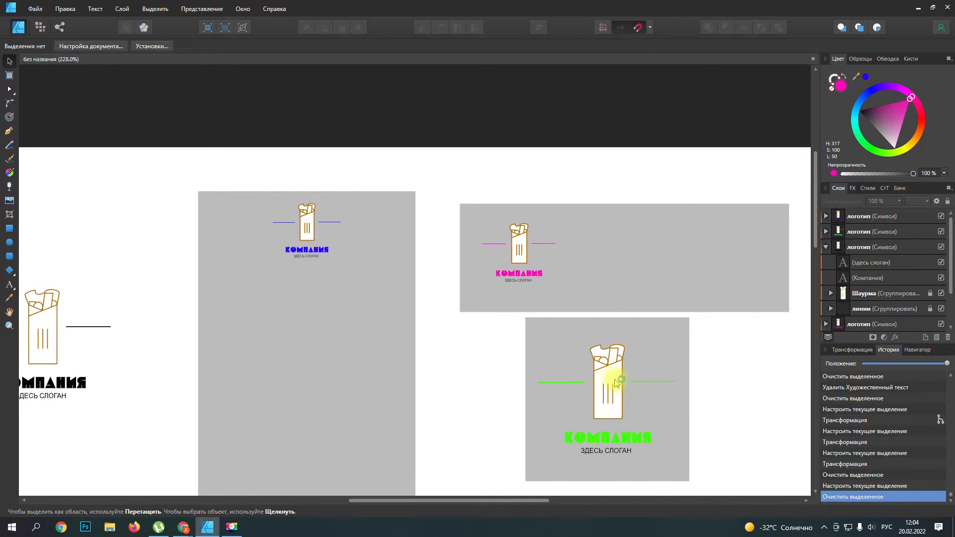
{"action": "left_click_drag", "start_coordinate": [470, 503], "coordinate": [433, 503]}
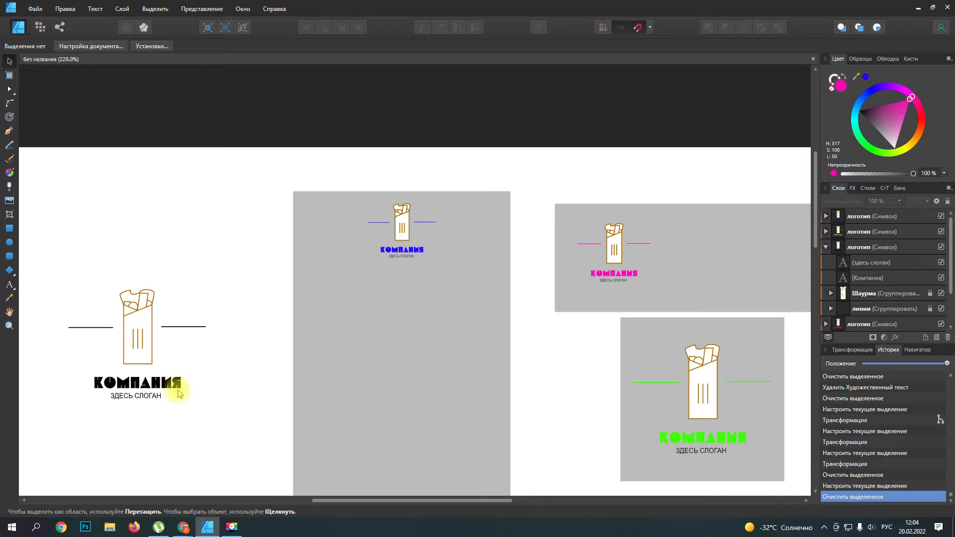
{"action": "left_click", "coordinate": [149, 385]}
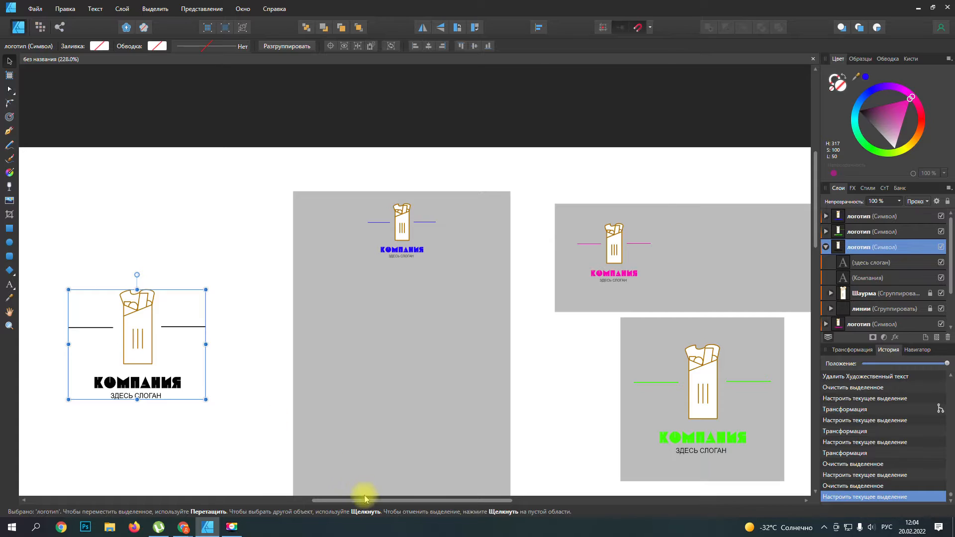
{"action": "left_click_drag", "start_coordinate": [364, 499], "coordinate": [303, 500]}
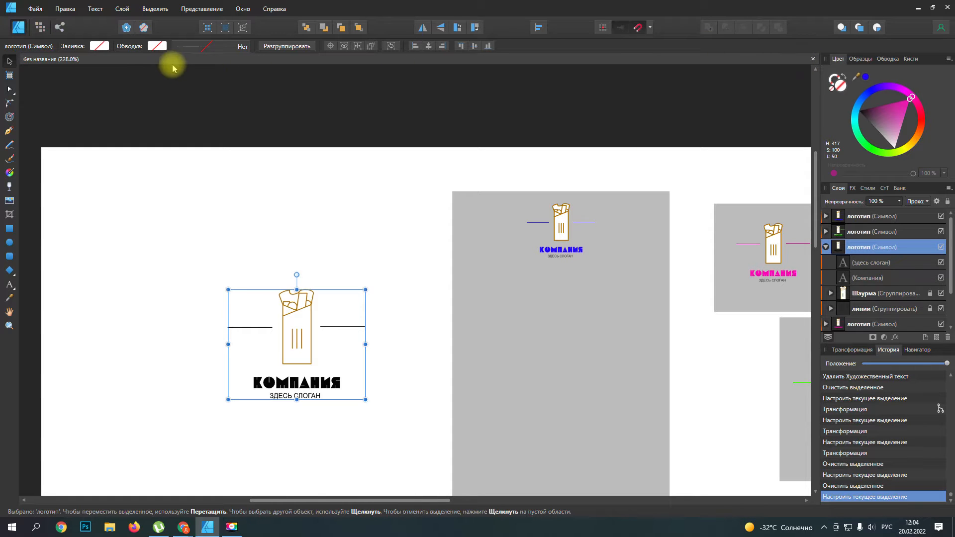
Step: Create a new landscape A4 document, 297 × 210 mm at 300 dpi
{"action": "left_click", "coordinate": [34, 9]}
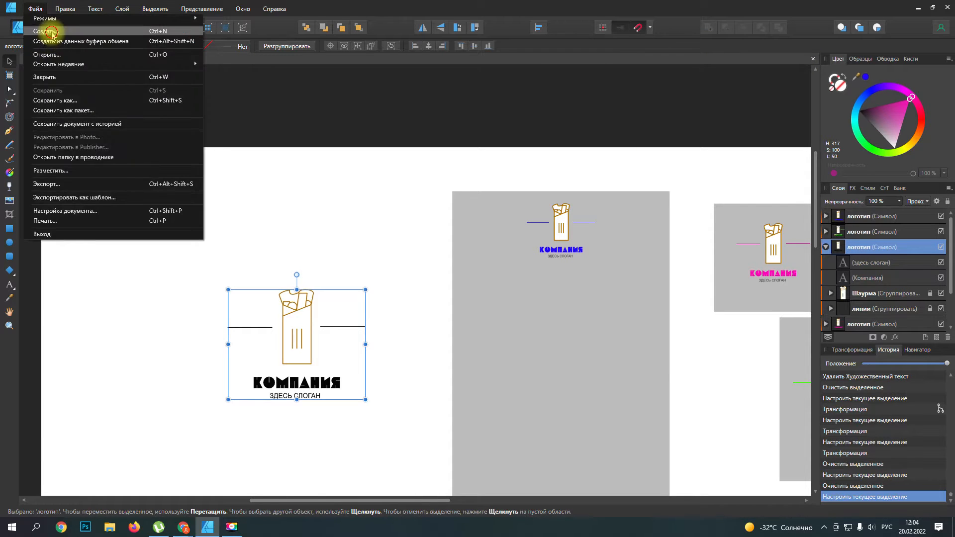
{"action": "left_click", "coordinate": [52, 34]}
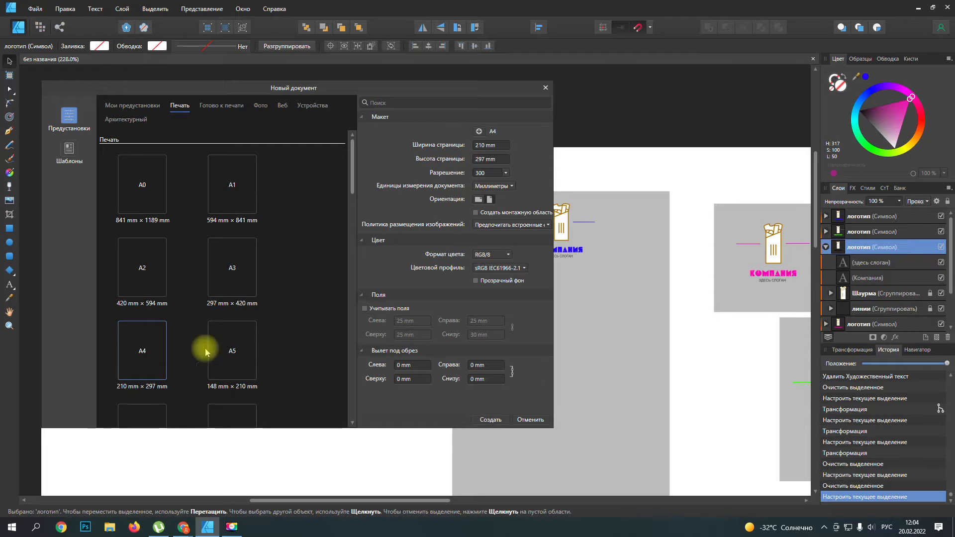
{"action": "left_click", "coordinate": [476, 195]}
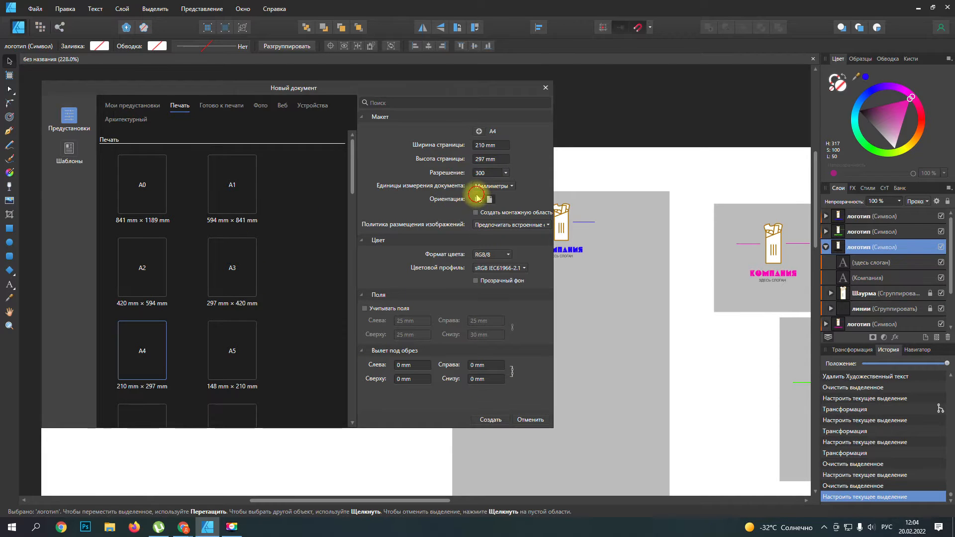
{"action": "left_click", "coordinate": [490, 419]}
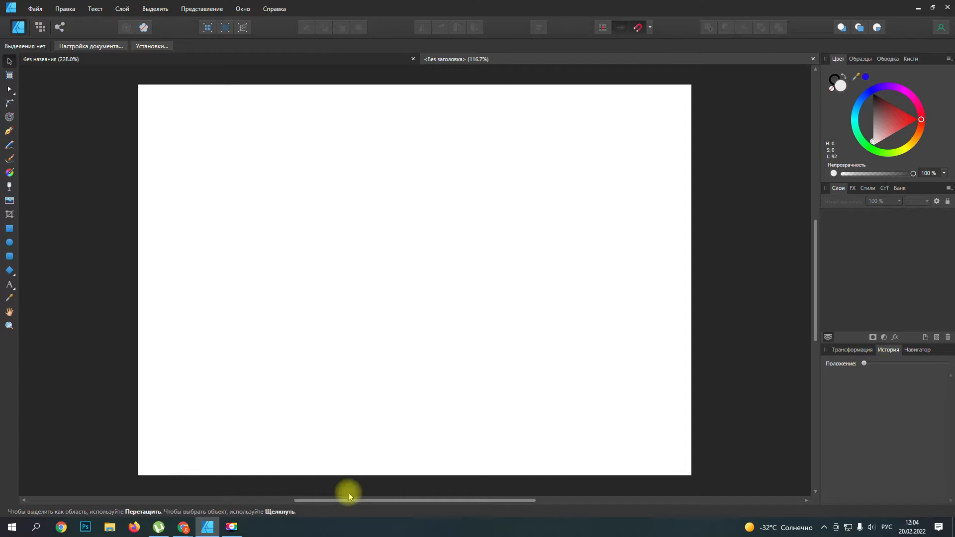
Step: Draw a tall rectangle in the upper-left part of the page and fill it with white
{"action": "left_click_drag", "start_coordinate": [347, 500], "coordinate": [280, 501]}
{"action": "scroll", "coordinate": [324, 280], "scroll_direction": "up", "scroll_amount": 4}
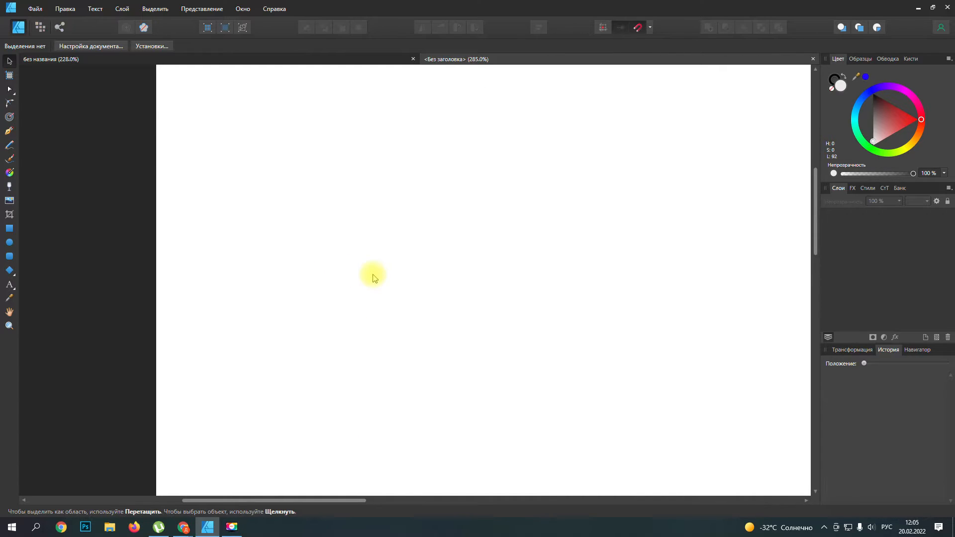
{"action": "scroll", "coordinate": [374, 277], "scroll_direction": "up", "scroll_amount": 3}
{"action": "scroll", "coordinate": [374, 277], "scroll_direction": "down", "scroll_amount": 2}
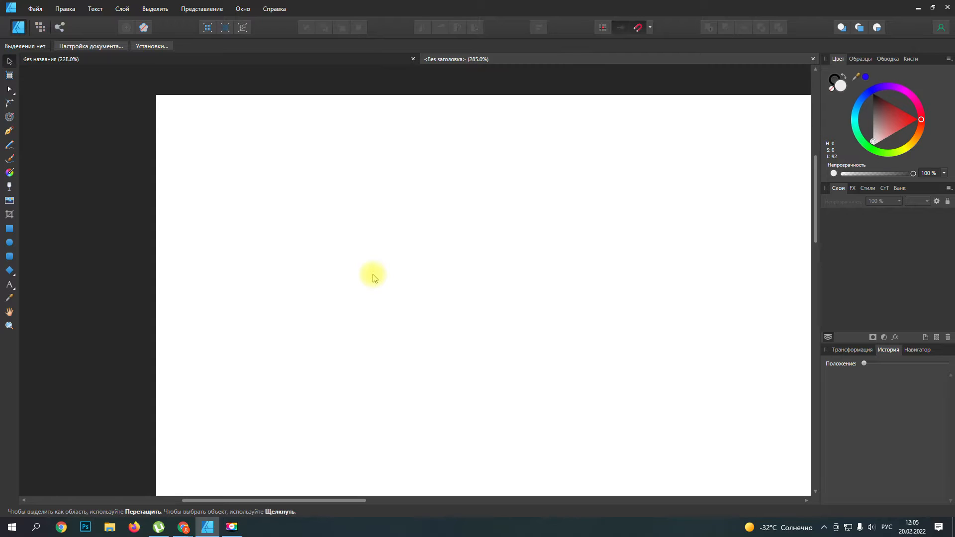
{"action": "left_click", "coordinate": [9, 230]}
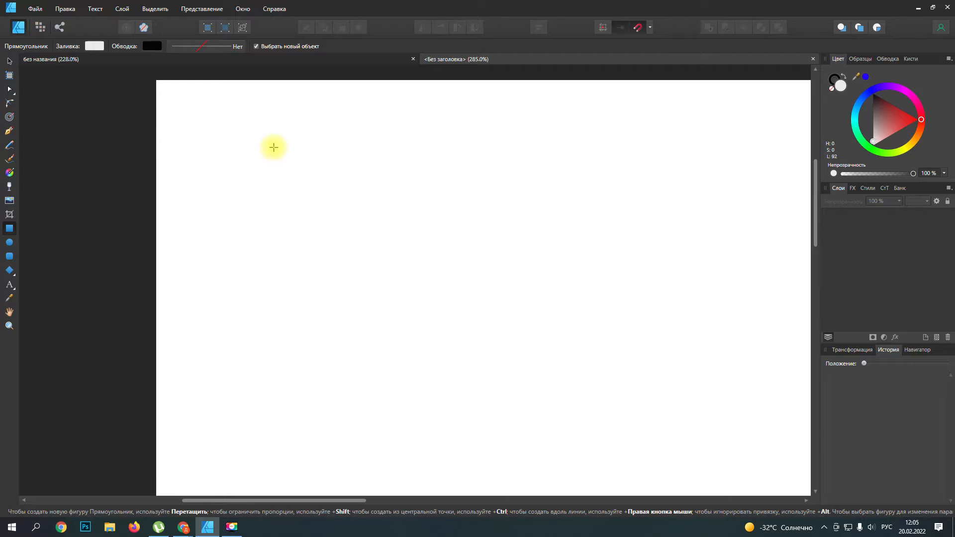
{"action": "left_click_drag", "start_coordinate": [270, 161], "coordinate": [387, 361]}
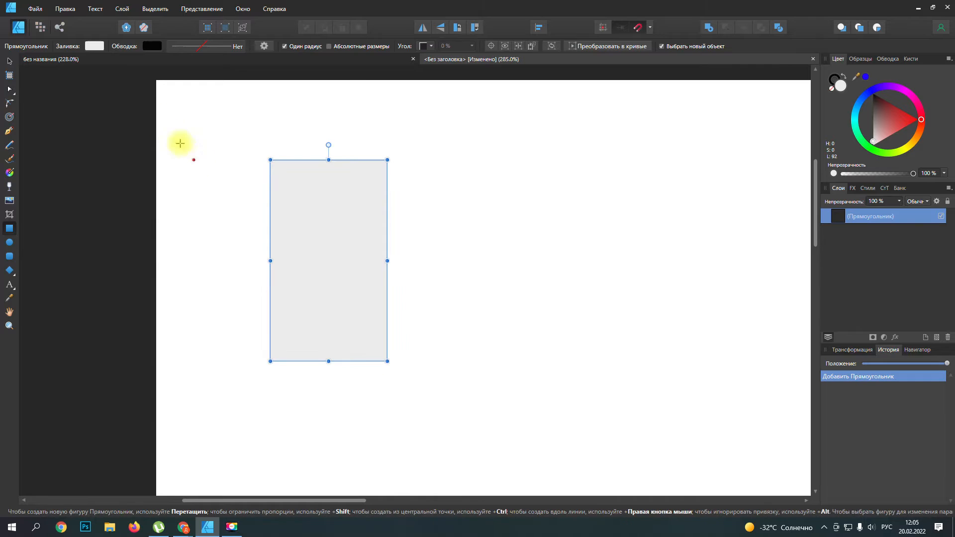
{"action": "left_click", "coordinate": [99, 48]}
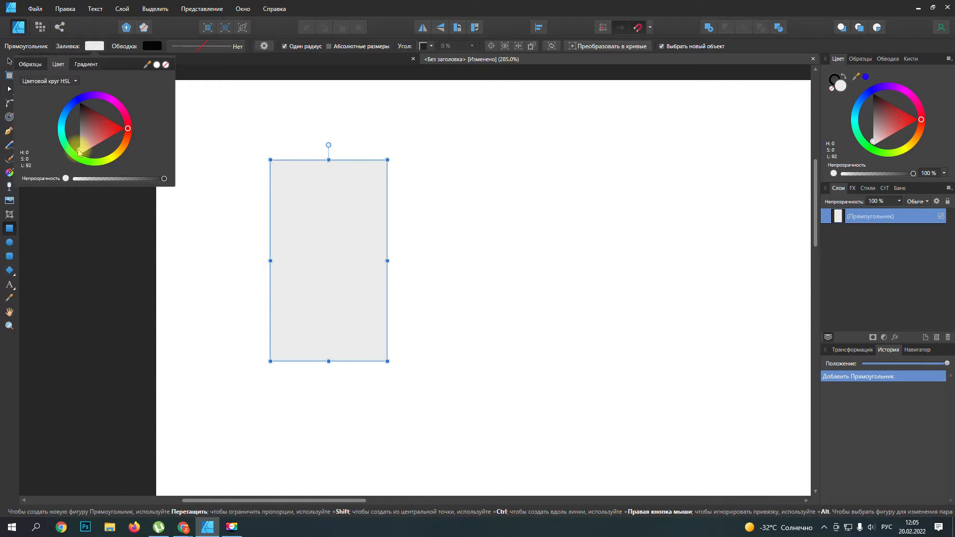
{"action": "left_click_drag", "start_coordinate": [79, 152], "coordinate": [87, 89]}
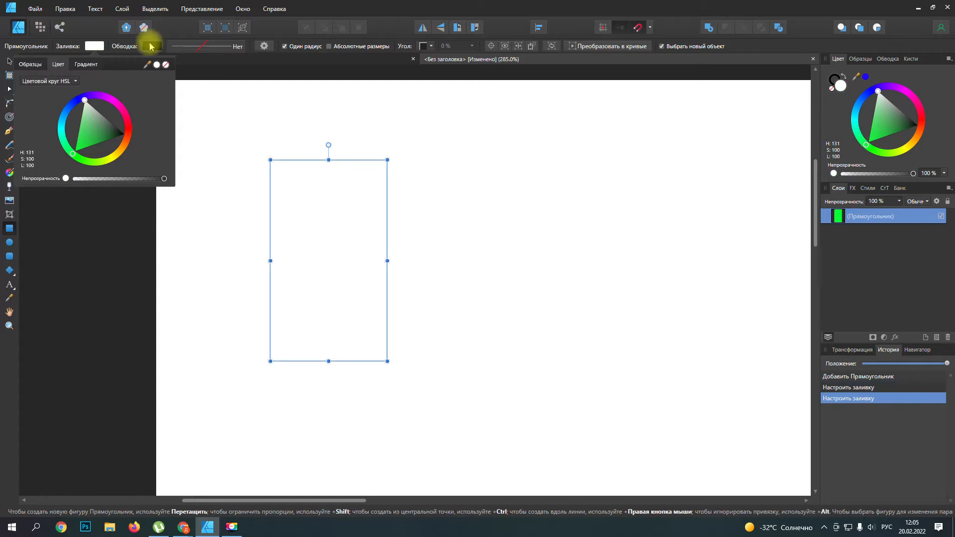
Step: Give the tall rectangle an orange-brown outline (H 29, S 100, L 41) with a width of 1.7 pt
{"action": "left_click", "coordinate": [151, 46]}
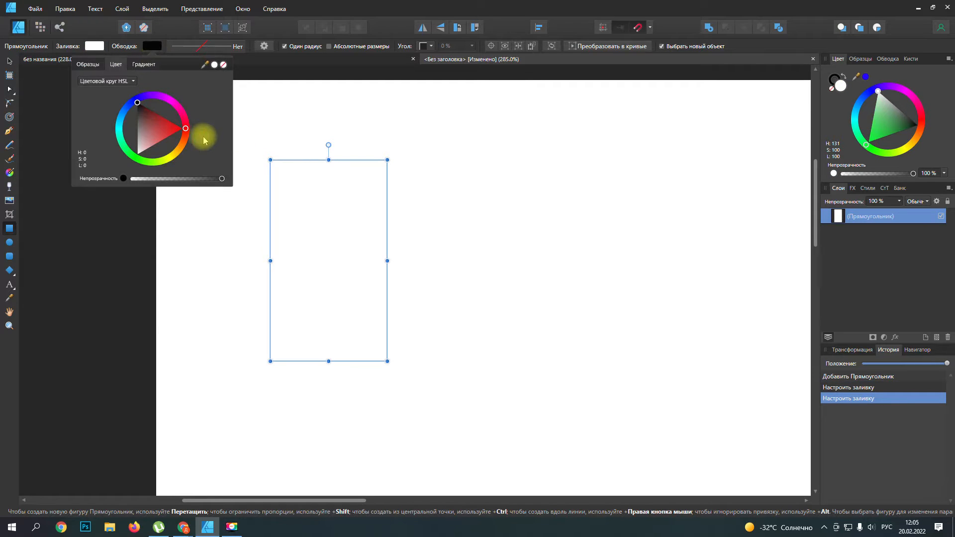
{"action": "mouse_move", "coordinate": [187, 129]}
{"action": "left_mouse_down"}
{"action": "mouse_move", "coordinate": [181, 147]}
{"action": "mouse_move", "coordinate": [163, 137]}
{"action": "mouse_move", "coordinate": [185, 135]}
{"action": "mouse_move", "coordinate": [180, 150]}
{"action": "mouse_move", "coordinate": [174, 127]}
{"action": "left_mouse_up"}
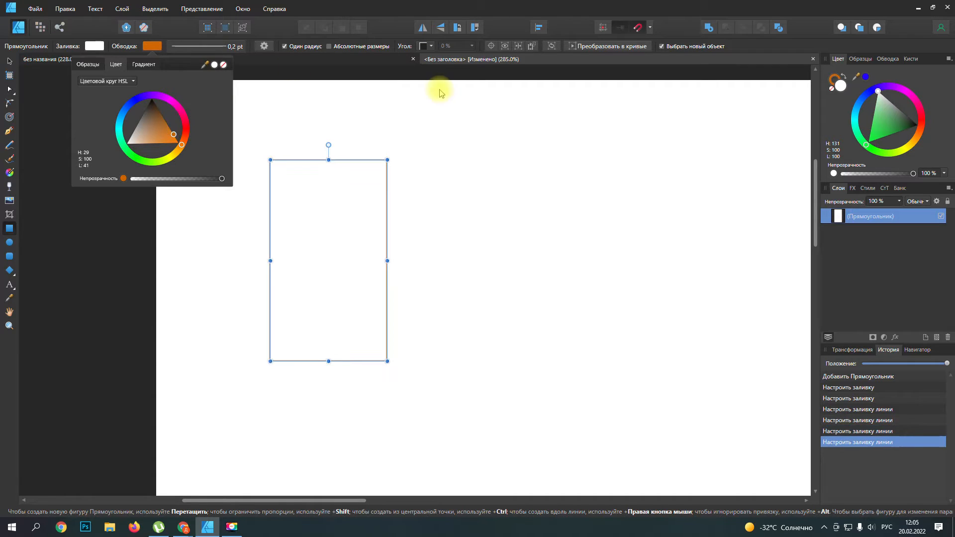
{"action": "left_click", "coordinate": [201, 47]}
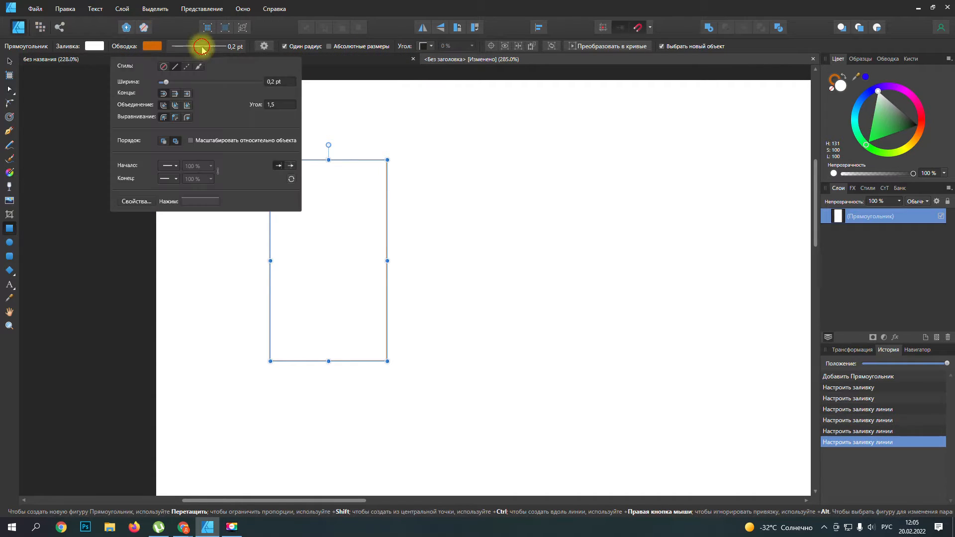
{"action": "left_click_drag", "start_coordinate": [166, 82], "coordinate": [186, 84]}
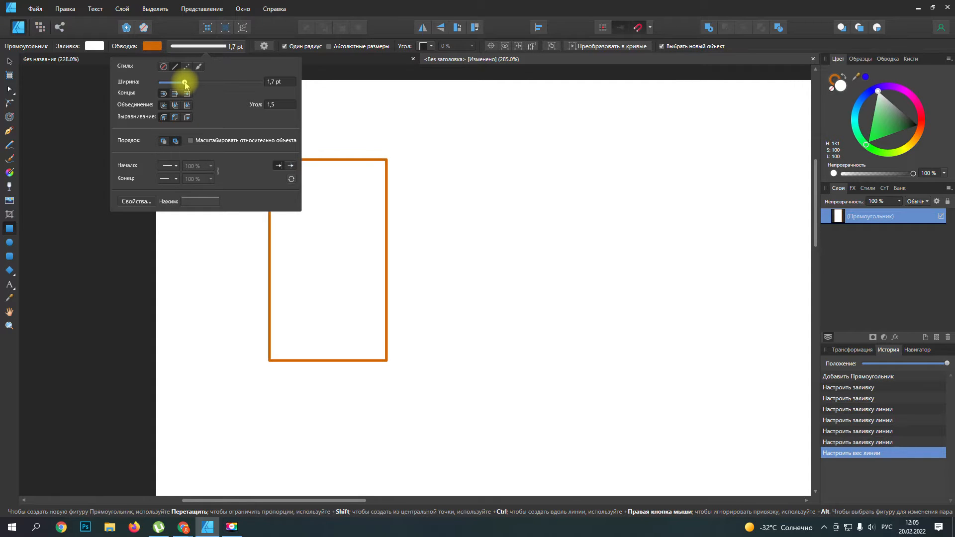
{"action": "left_click", "coordinate": [443, 162]}
{"action": "scroll", "coordinate": [288, 227], "scroll_direction": "up", "scroll_amount": 1}
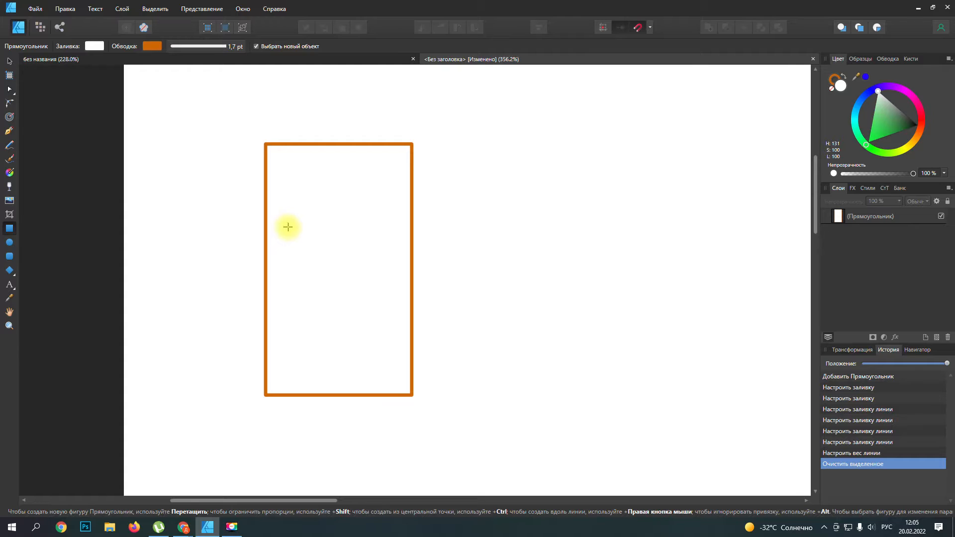
Step: In the original logo document, check the outline settings of the wrapper curve inside the pink logo's Шаурма group
{"action": "left_click", "coordinate": [273, 58]}
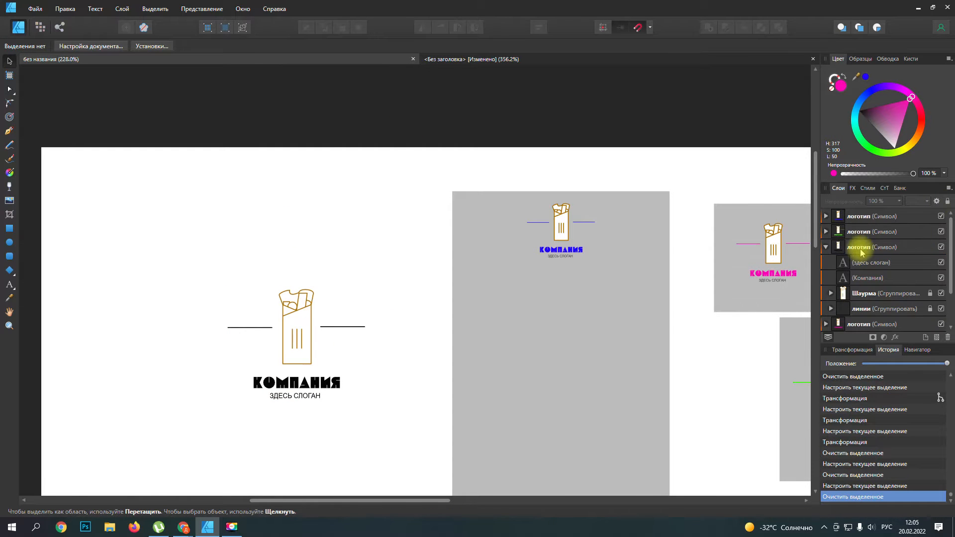
{"action": "scroll", "coordinate": [855, 248], "scroll_direction": "down", "scroll_amount": 3}
{"action": "left_click", "coordinate": [825, 278]}
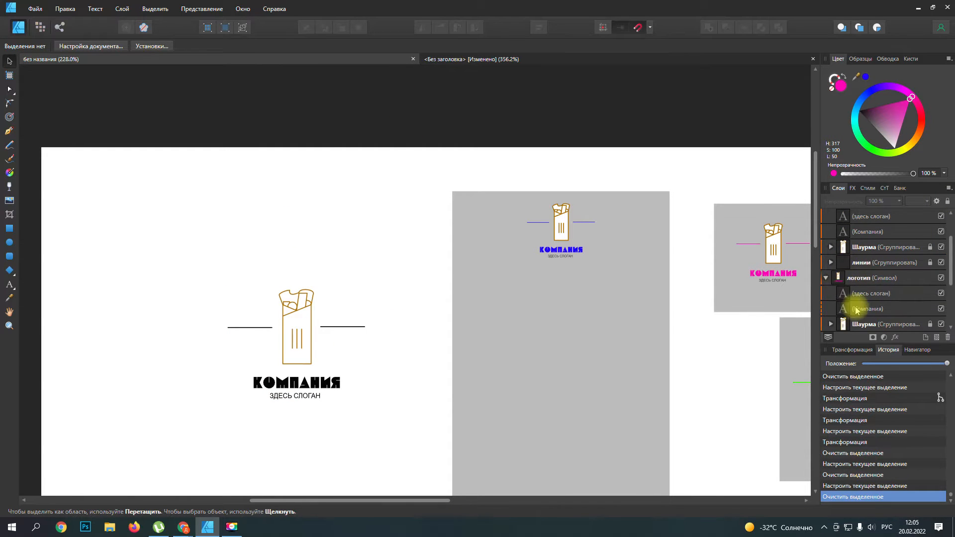
{"action": "left_click", "coordinate": [830, 277]}
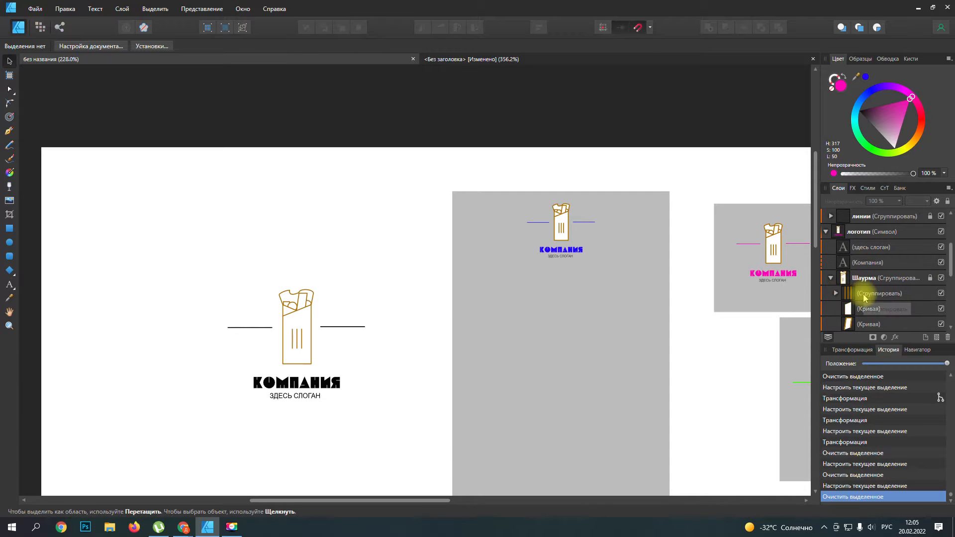
{"action": "left_click", "coordinate": [852, 293]}
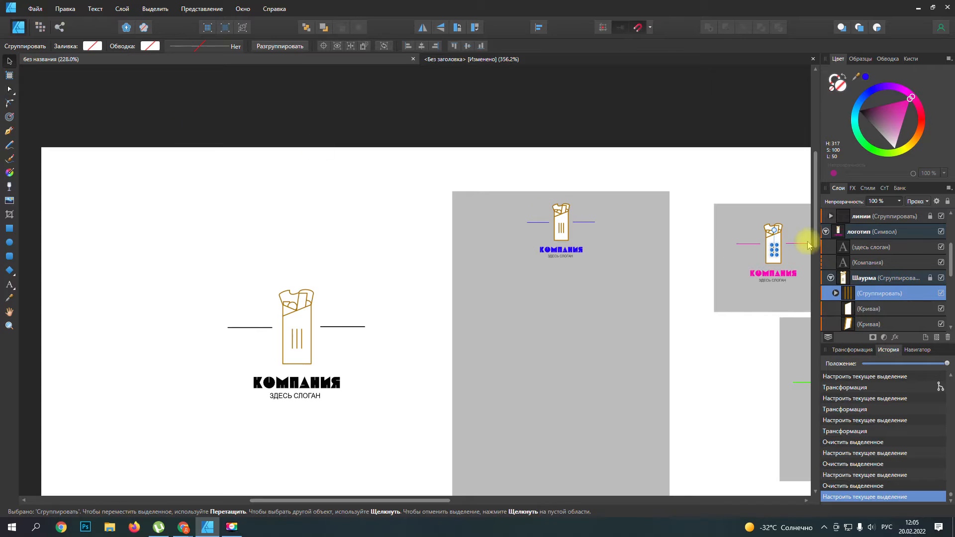
{"action": "left_click", "coordinate": [878, 308]}
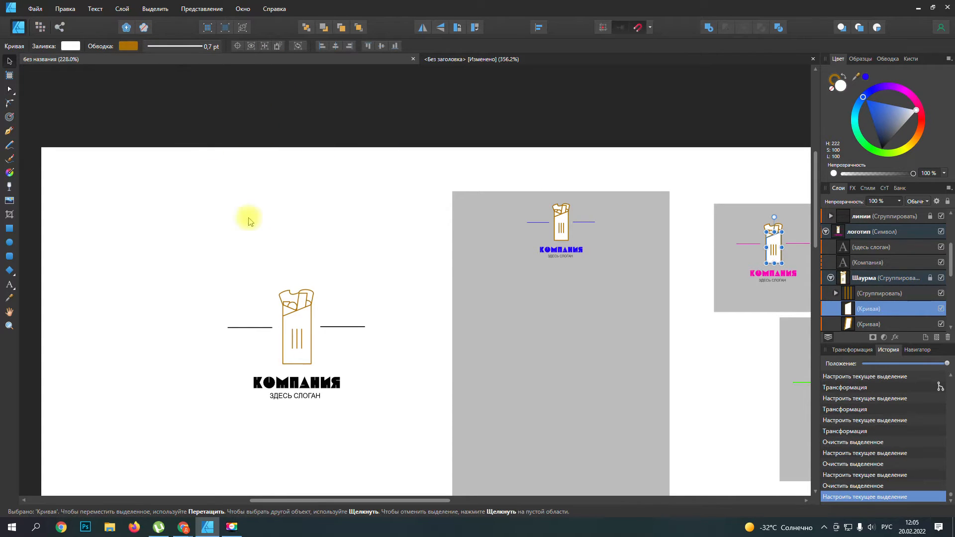
Step: Return to the new document and set the tall rectangle's outline width to 1 pt
{"action": "left_click", "coordinate": [548, 61]}
{"action": "key", "text": "m"}
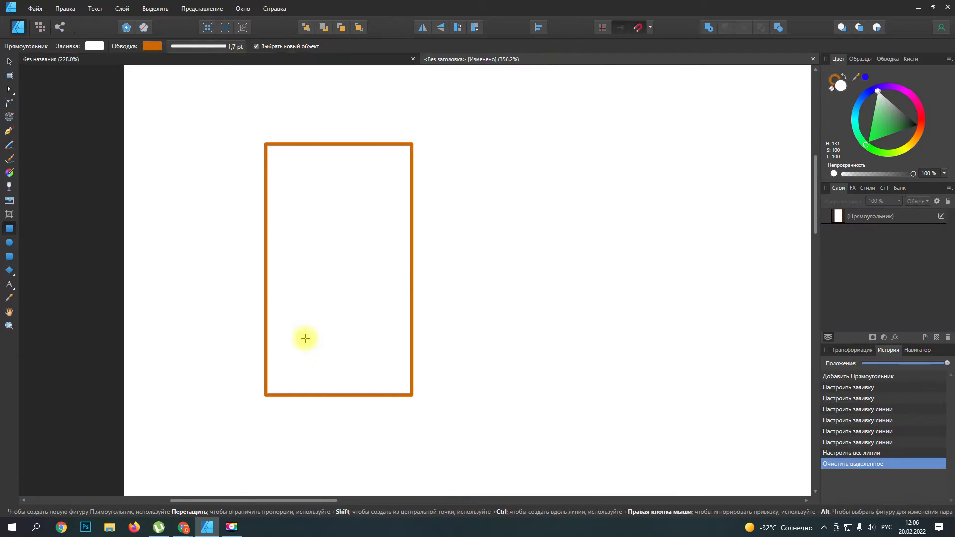
{"action": "left_click", "coordinate": [412, 244]}
{"action": "left_click", "coordinate": [234, 46]}
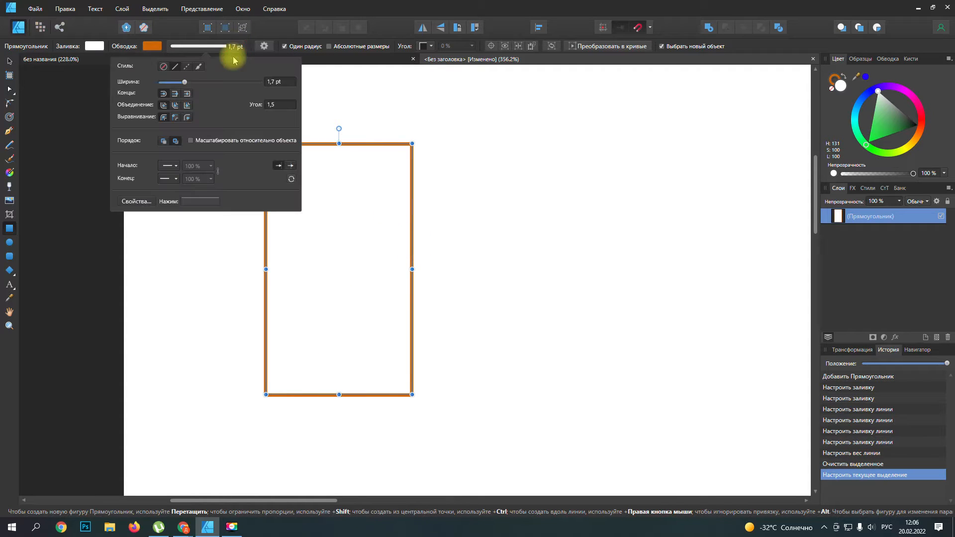
{"action": "left_click_drag", "start_coordinate": [184, 83], "coordinate": [183, 85]}
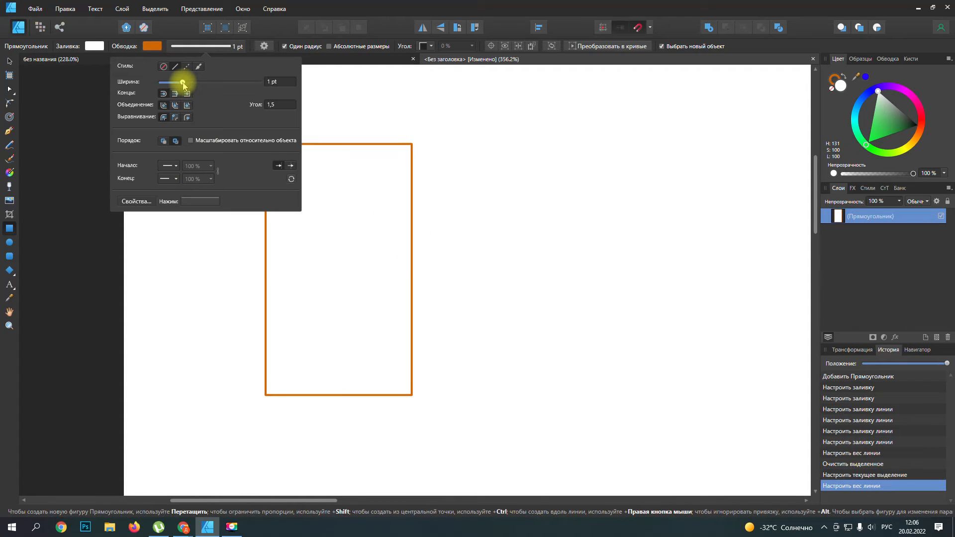
{"action": "left_click", "coordinate": [435, 323]}
{"action": "scroll", "coordinate": [374, 324], "scroll_direction": "down", "scroll_amount": 2}
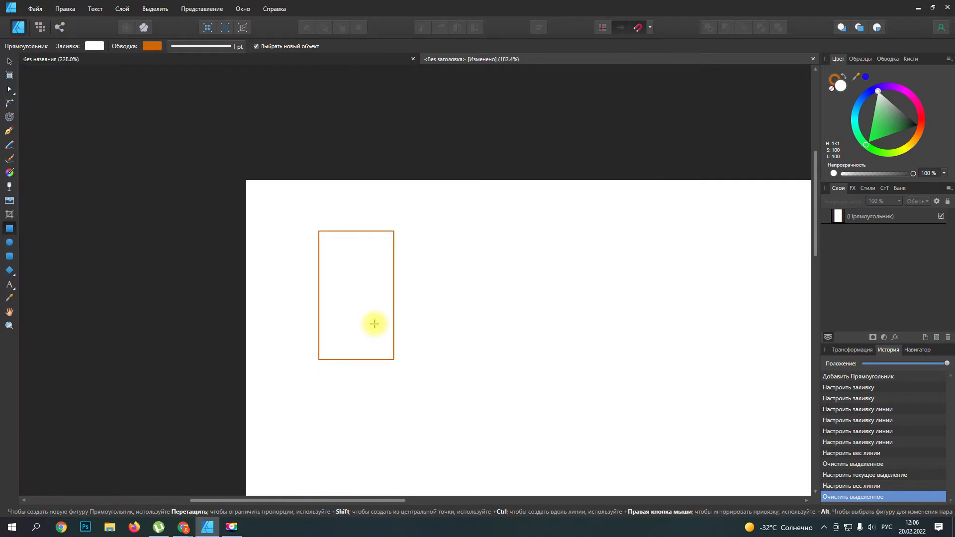
{"action": "scroll", "coordinate": [374, 323], "scroll_direction": "up", "scroll_amount": 2}
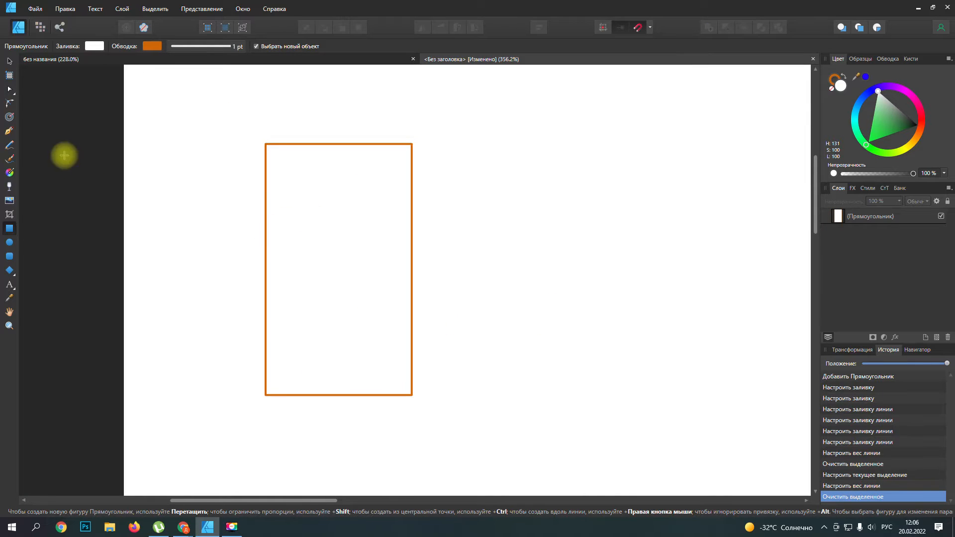
Step: Draw a small rectangle and enlarge it until it overlaps the tall rectangle's upper-left corner
{"action": "left_click", "coordinate": [10, 61]}
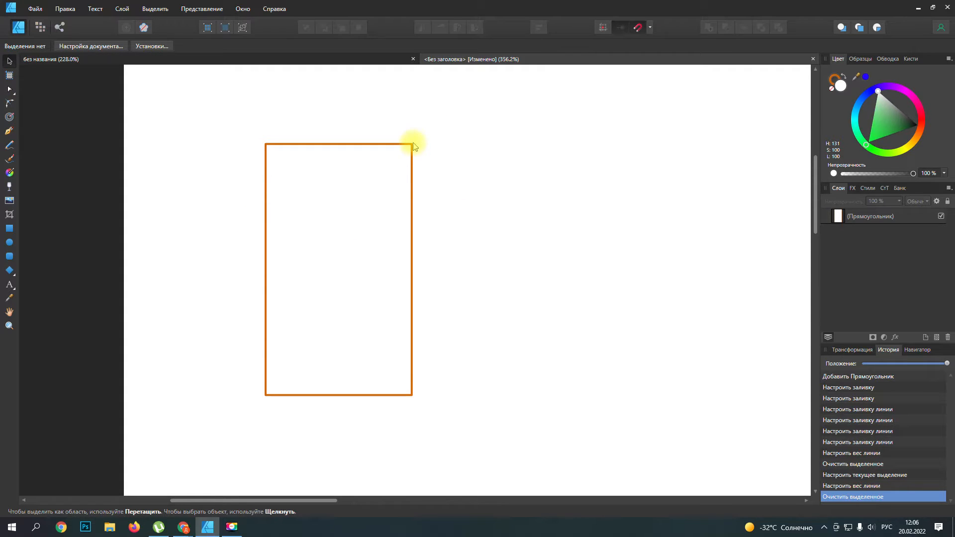
{"action": "left_click", "coordinate": [9, 228]}
{"action": "left_click_drag", "start_coordinate": [241, 106], "coordinate": [203, 129]}
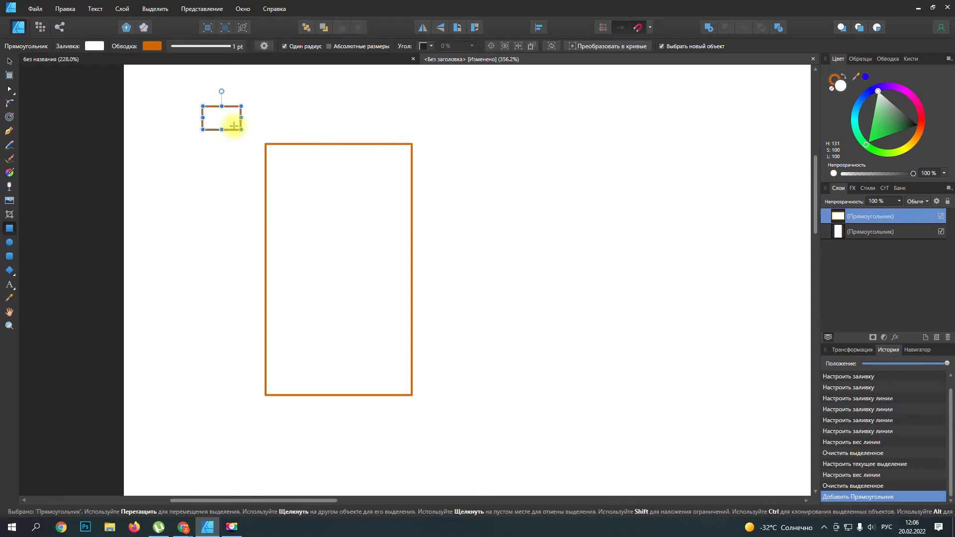
{"action": "left_click_drag", "start_coordinate": [241, 130], "coordinate": [270, 152]}
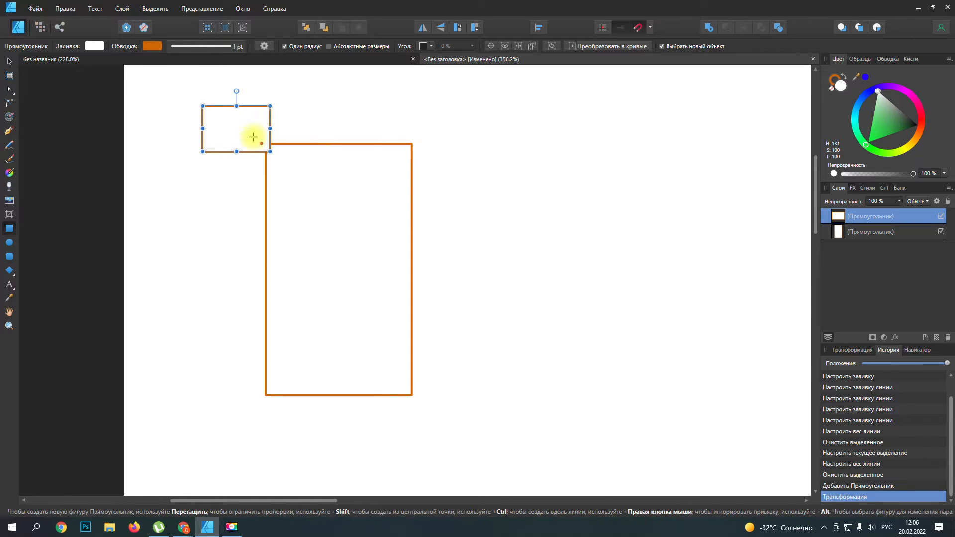
Step: Try tilting and enlarging the small rectangle across the top of the tall rectangle, and delete the small rectangle
{"action": "left_click", "coordinate": [9, 60]}
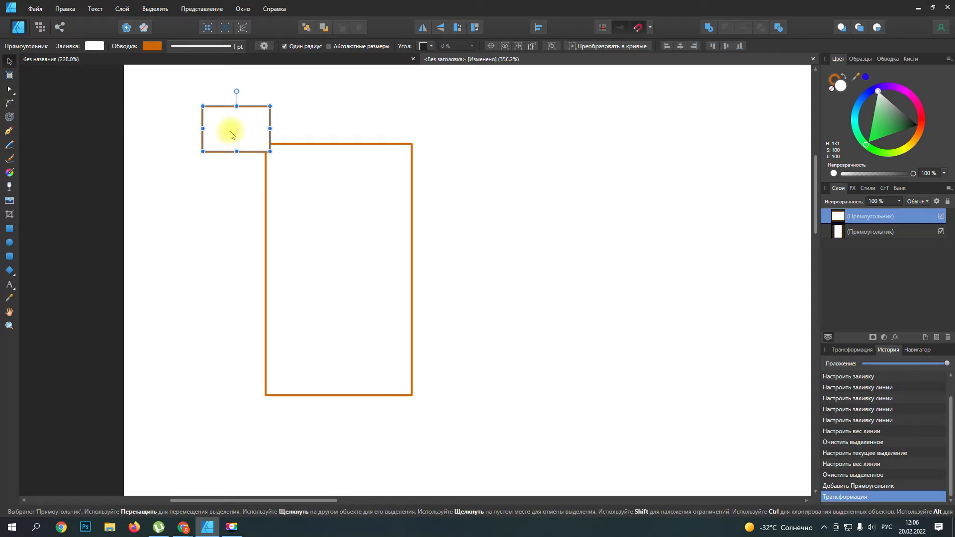
{"action": "left_click_drag", "start_coordinate": [227, 90], "coordinate": [296, 170]}
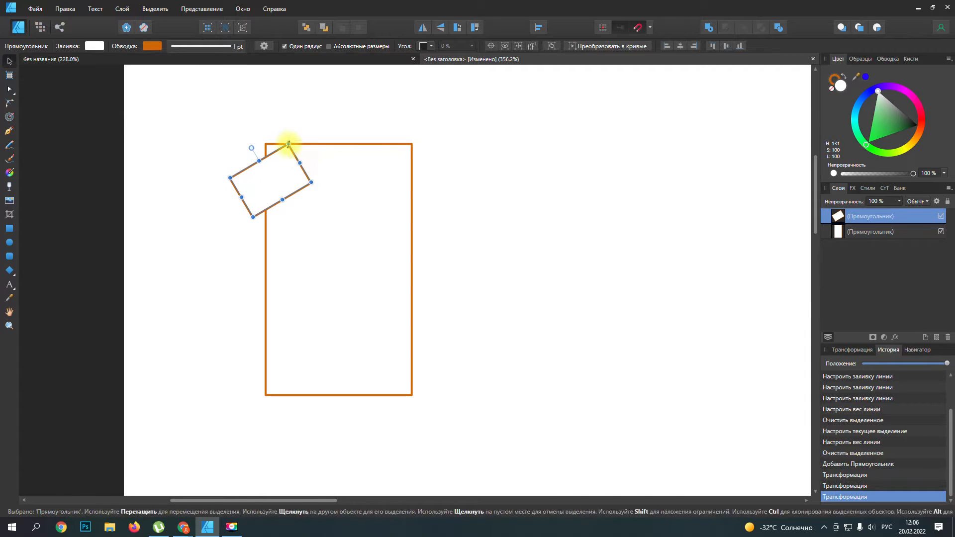
{"action": "left_click_drag", "start_coordinate": [294, 138], "coordinate": [335, 130]}
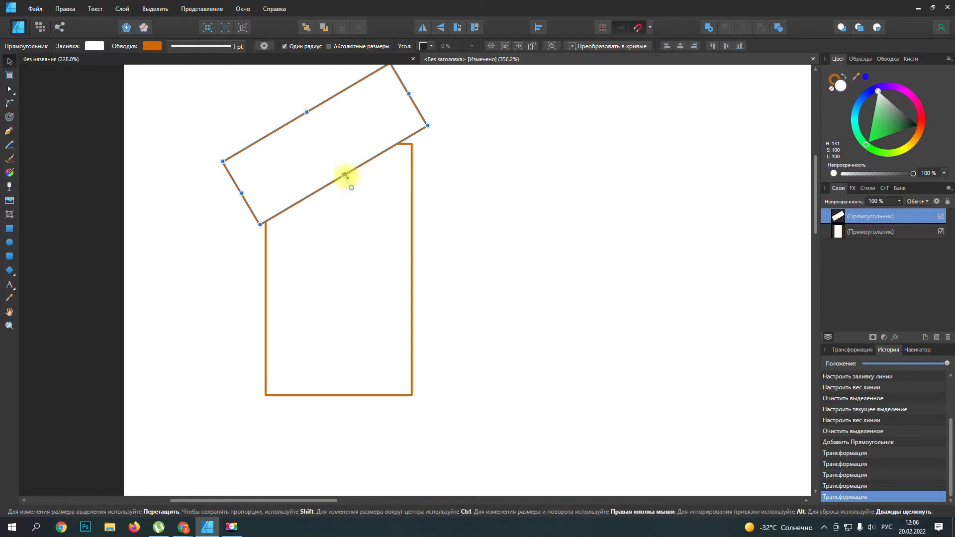
{"action": "left_click_drag", "start_coordinate": [428, 126], "coordinate": [433, 143]}
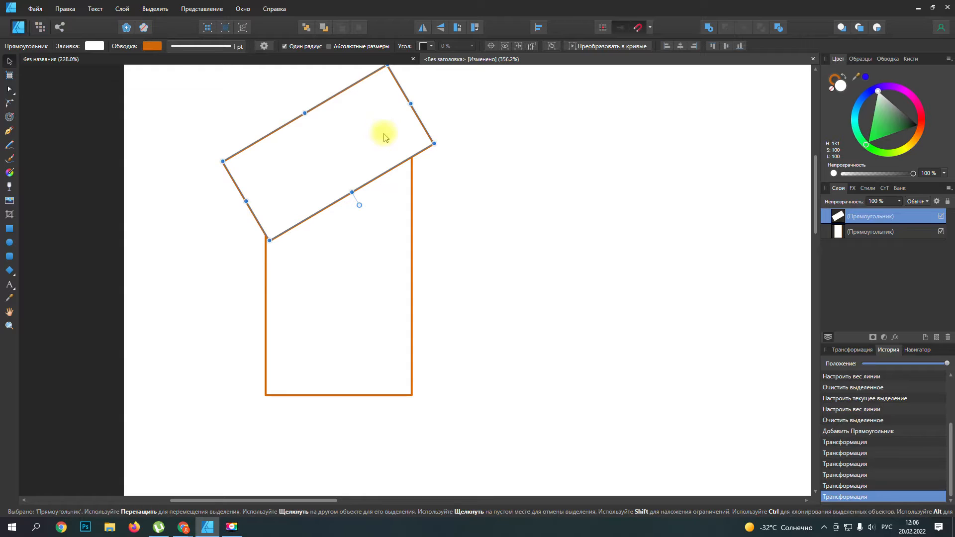
{"action": "key", "text": "Delete"}
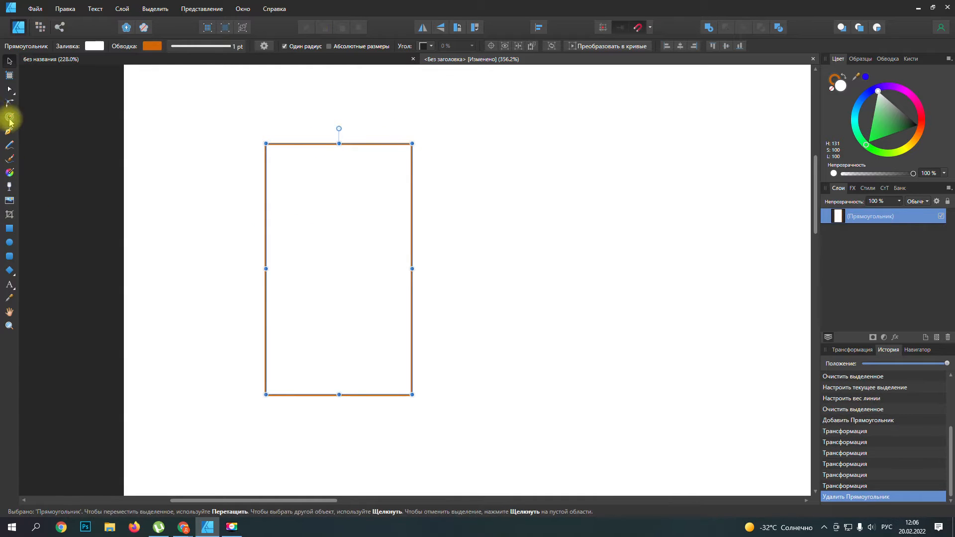
Step: Convert the tall rectangle to curves and slant its top by adding a node below the upper-left corner and deleting that corner node
{"action": "left_click", "coordinate": [597, 46]}
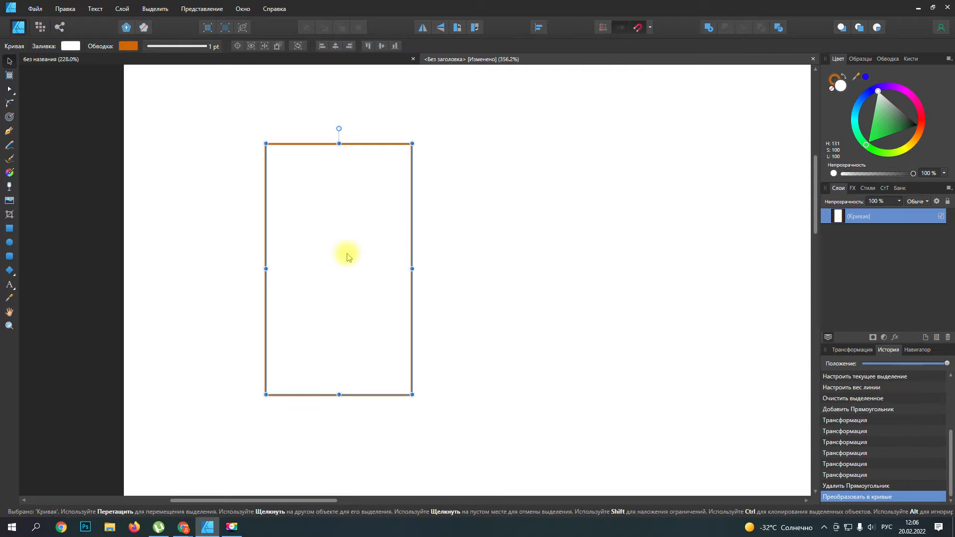
{"action": "left_click", "coordinate": [10, 92]}
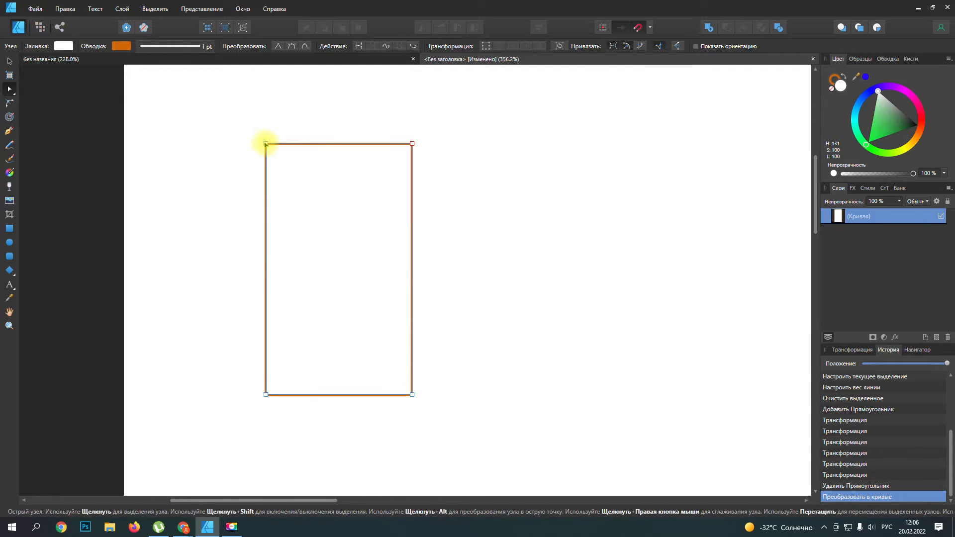
{"action": "left_click", "coordinate": [266, 202]}
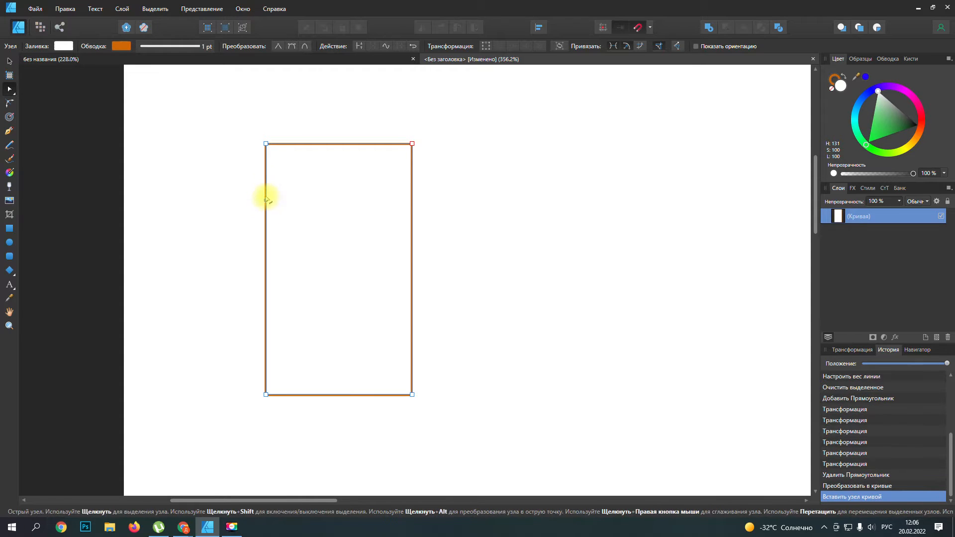
{"action": "left_click", "coordinate": [265, 144]}
{"action": "key", "text": "Delete"}
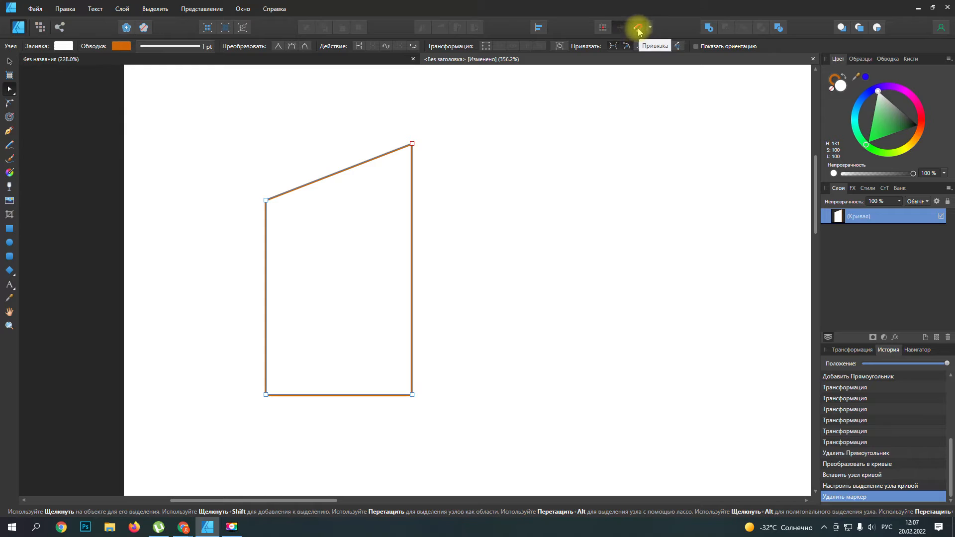
Step: With the Pen tool, draw a closed triangle from the former upper-left corner to the left node and the slanted edge's midpoint
{"action": "scroll", "coordinate": [263, 215], "scroll_direction": "up", "scroll_amount": 2}
{"action": "scroll", "coordinate": [322, 218], "scroll_direction": "up", "scroll_amount": 3}
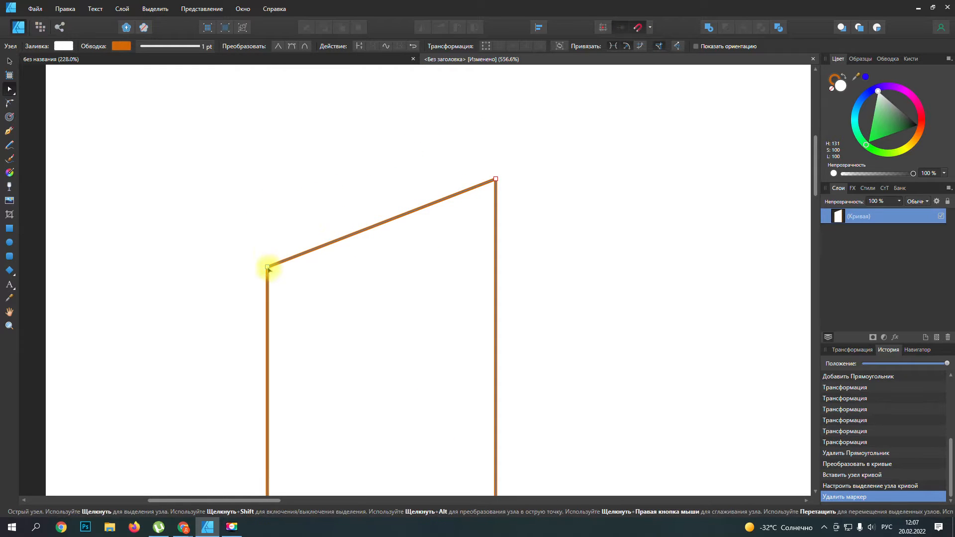
{"action": "left_click", "coordinate": [273, 59]}
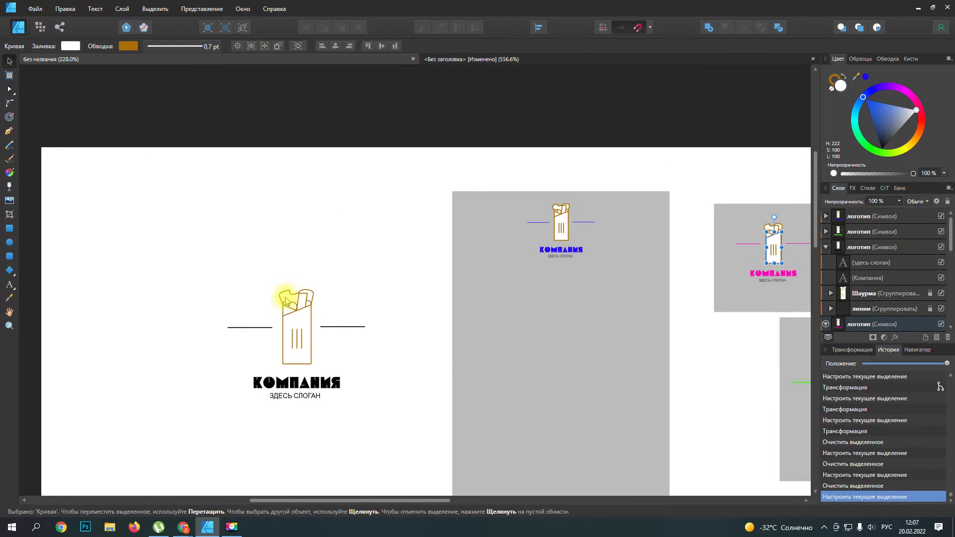
{"action": "left_click", "coordinate": [482, 59]}
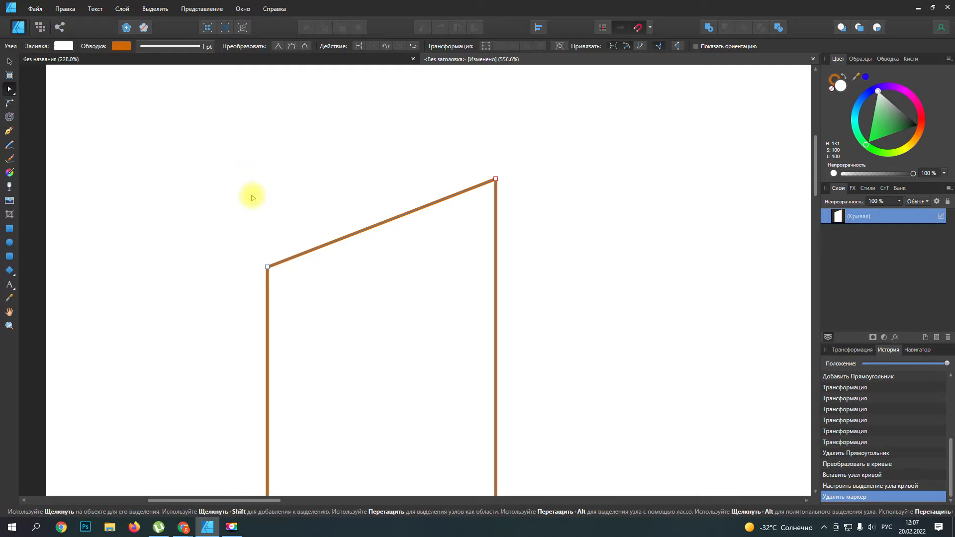
{"action": "left_click", "coordinate": [9, 131]}
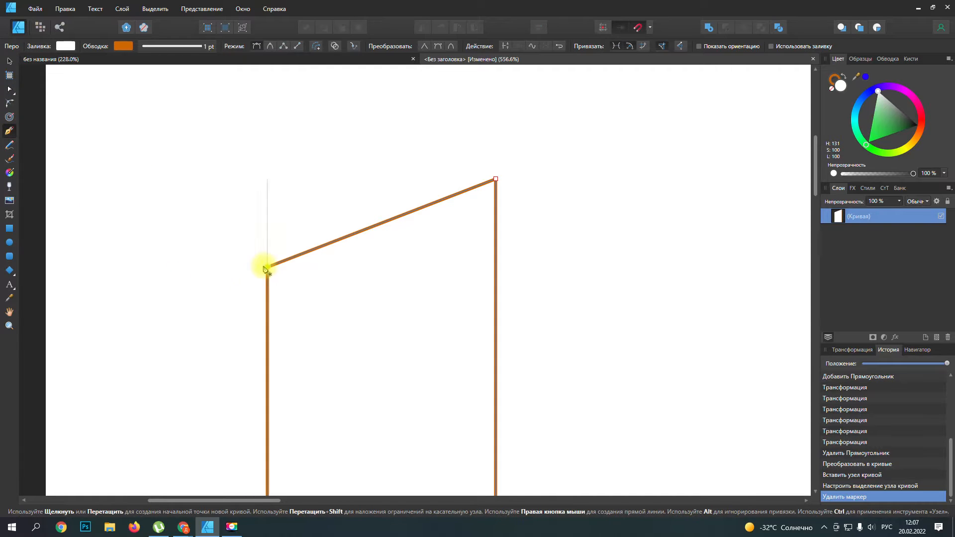
{"action": "left_click", "coordinate": [267, 265]}
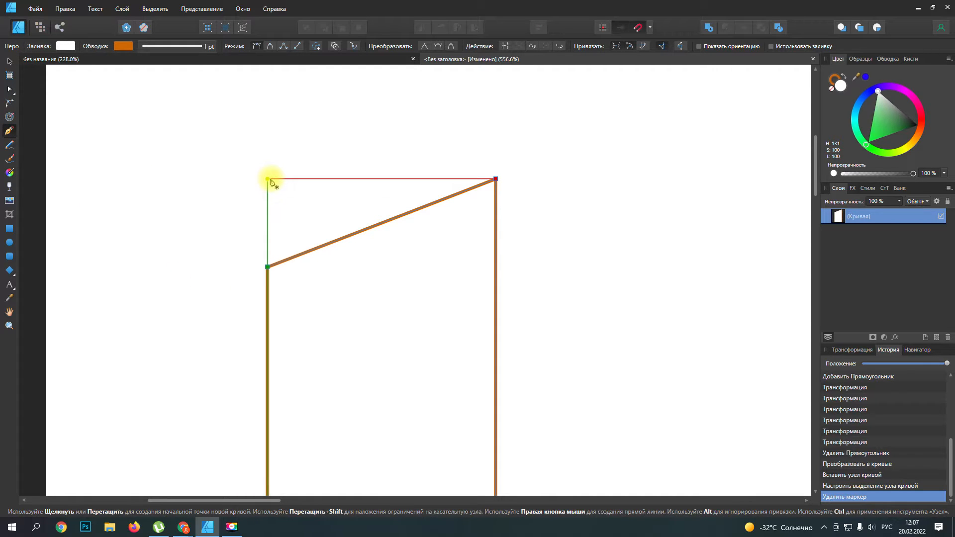
{"action": "left_click", "coordinate": [268, 179]}
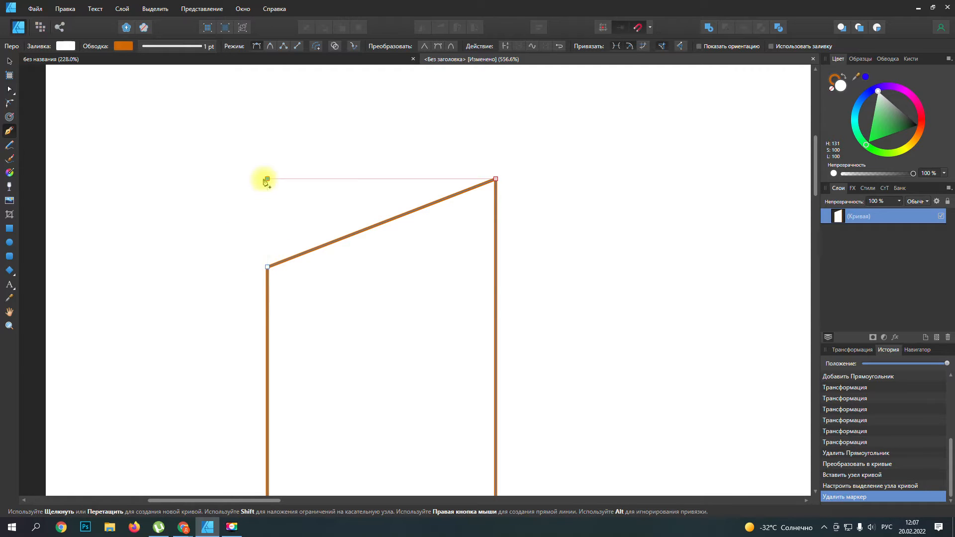
{"action": "left_click", "coordinate": [268, 269]}
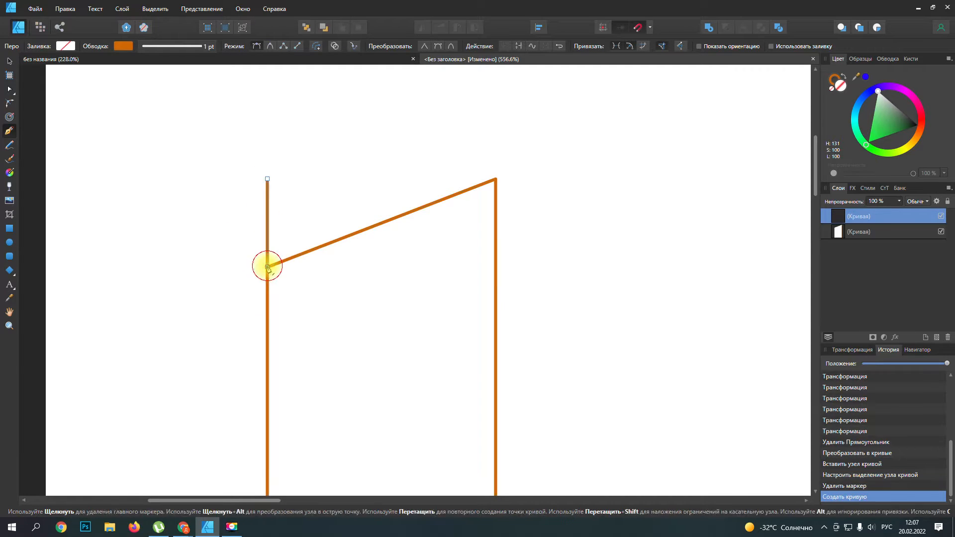
{"action": "left_click", "coordinate": [381, 223]}
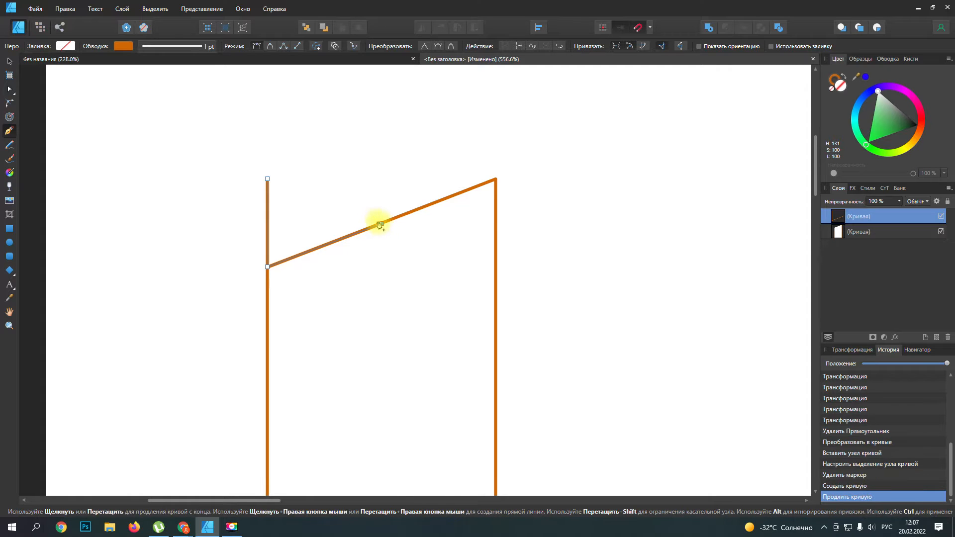
{"action": "left_click", "coordinate": [268, 180]}
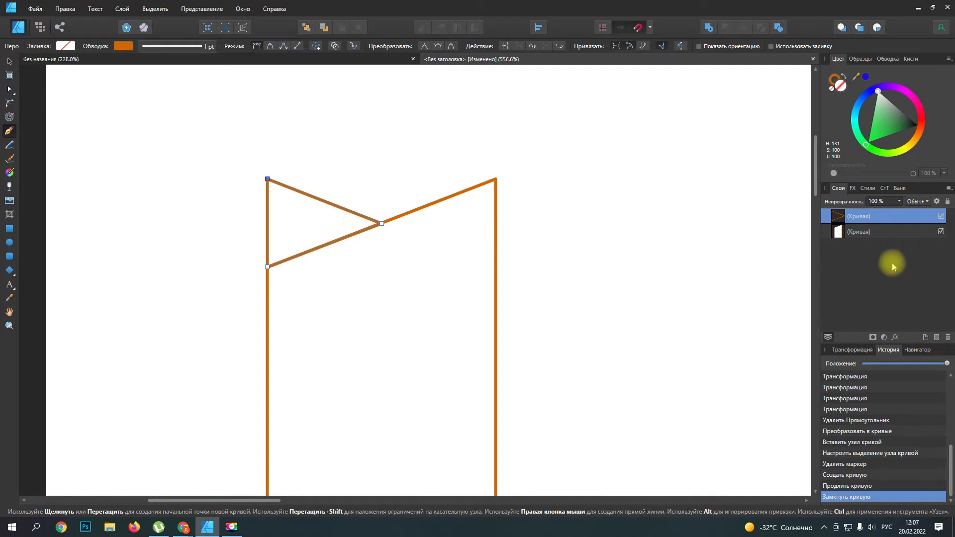
Step: Fill the new triangle with white
{"action": "left_click", "coordinate": [65, 45]}
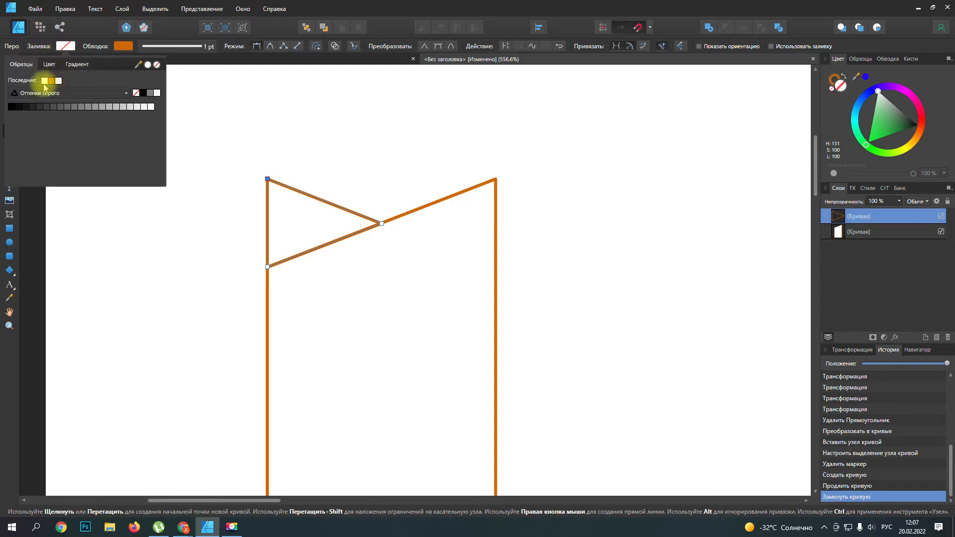
{"action": "left_click", "coordinate": [149, 105]}
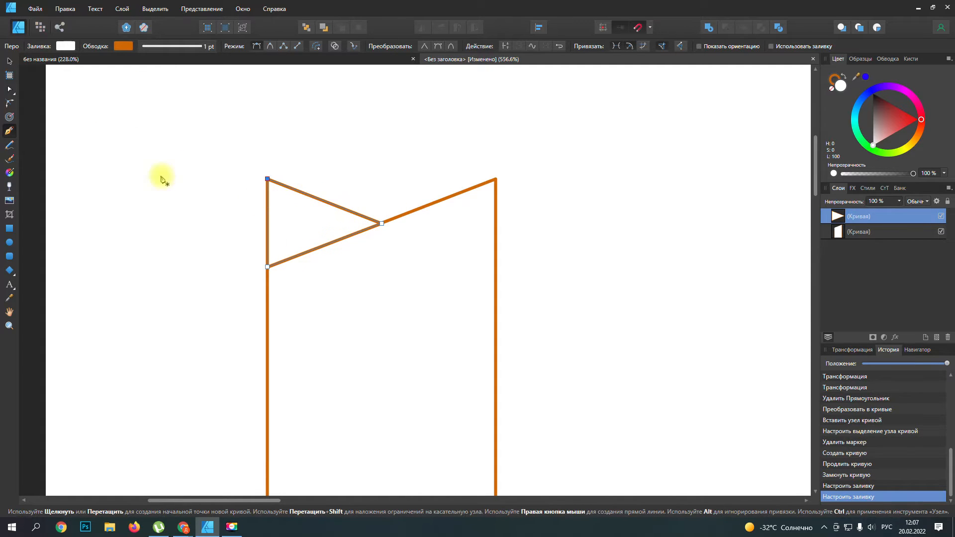
{"action": "scroll", "coordinate": [357, 246], "scroll_direction": "up", "scroll_amount": 2}
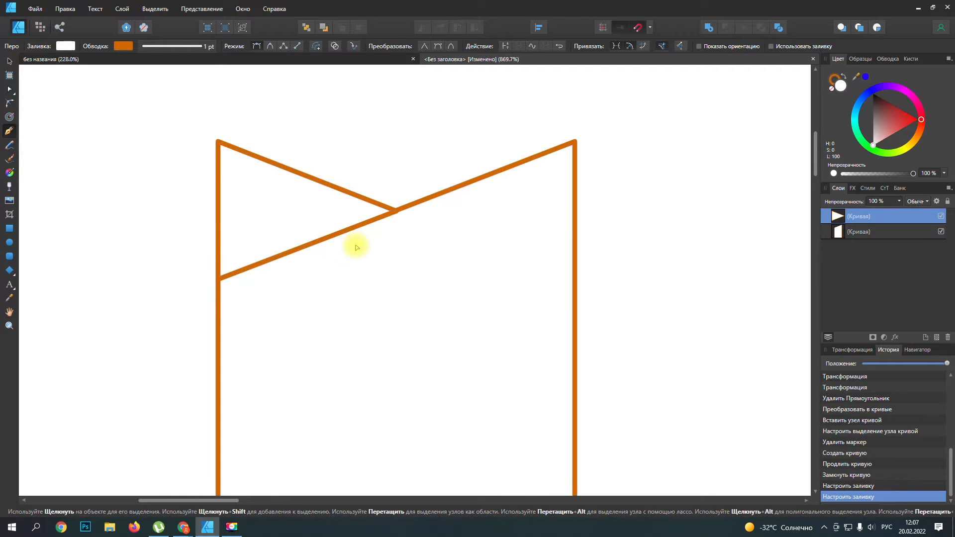
{"action": "left_click", "coordinate": [408, 176]}
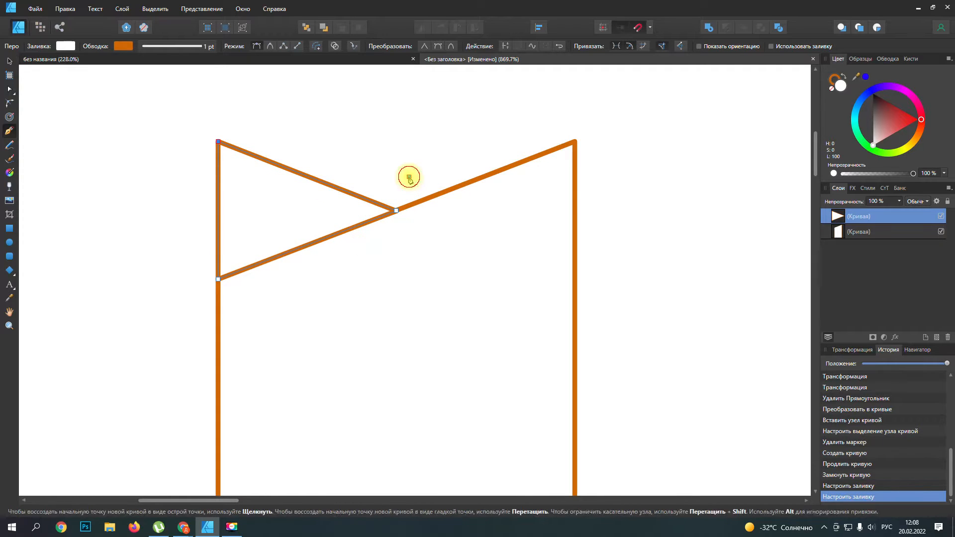
{"action": "key", "text": "Delete"}
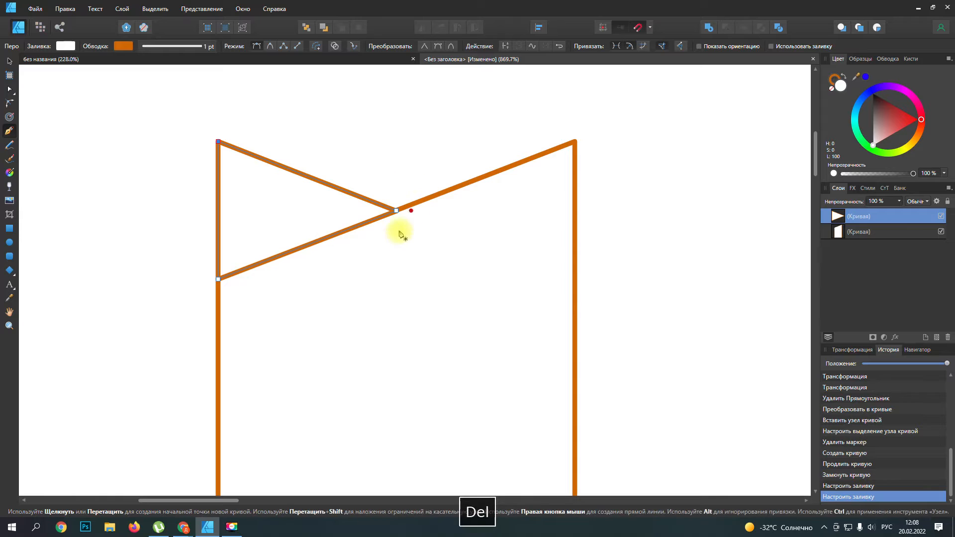
Step: Select the triangle and nudge its right-hand node so that it sits precisely on the wrapper's slanted edge
{"action": "left_click", "coordinate": [10, 61]}
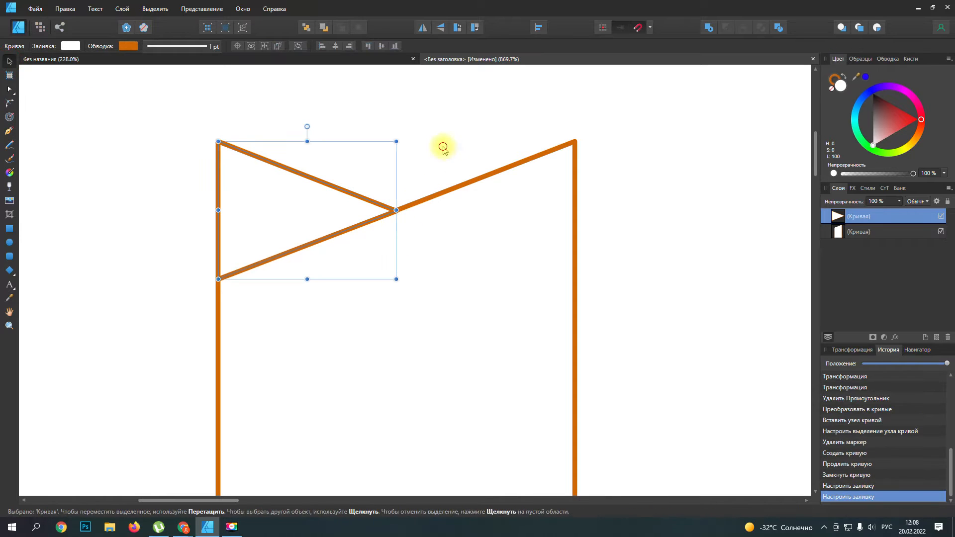
{"action": "left_click", "coordinate": [436, 223]}
{"action": "left_click", "coordinate": [395, 216]}
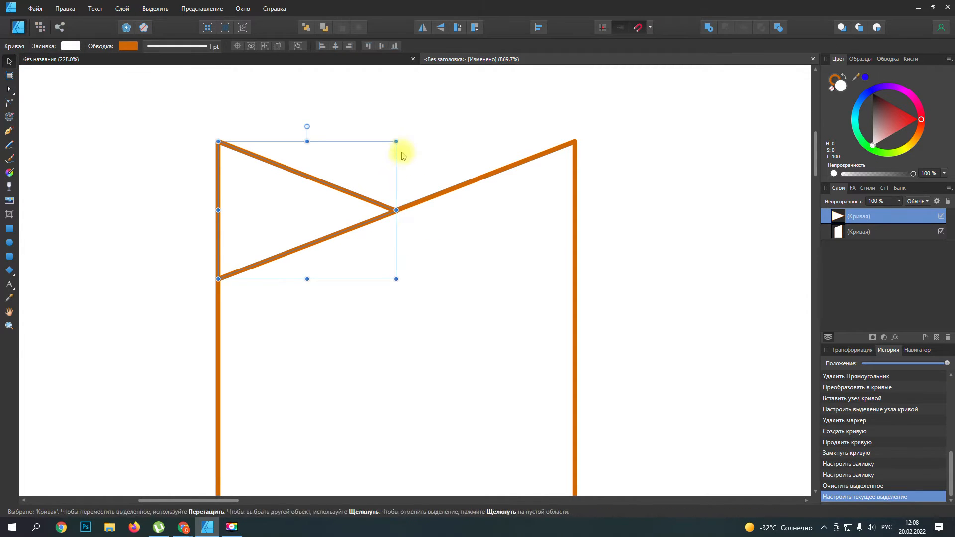
{"action": "left_click", "coordinate": [10, 89]}
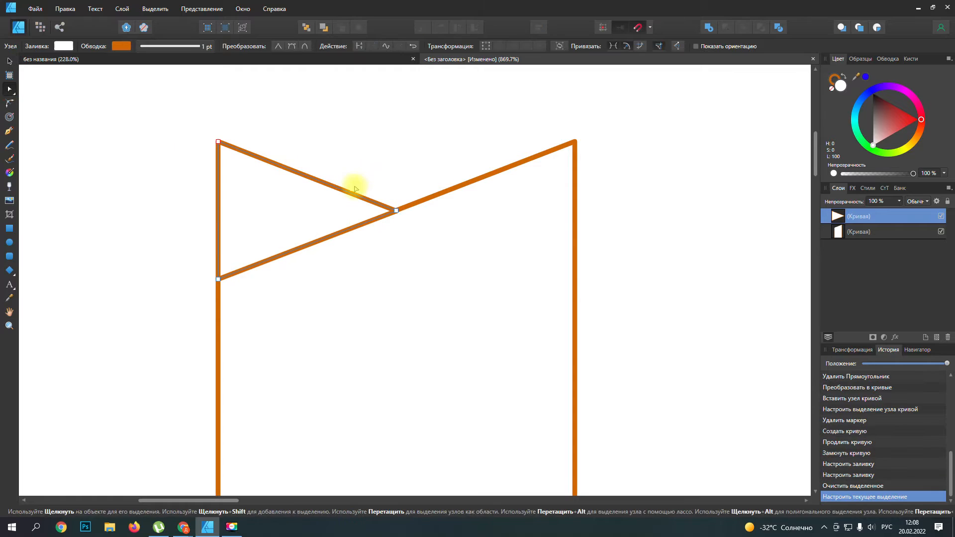
{"action": "left_click", "coordinate": [396, 211]}
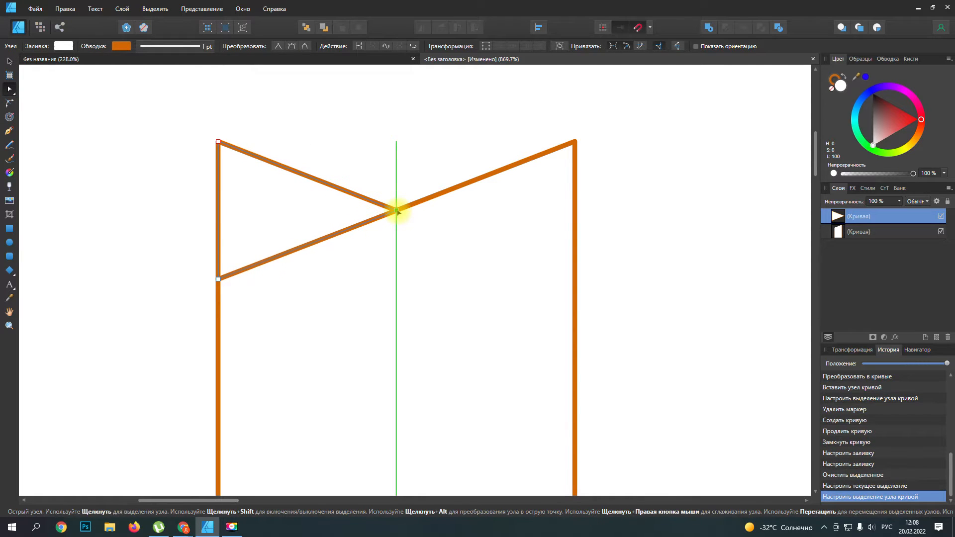
{"action": "scroll", "coordinate": [397, 210], "scroll_direction": "up", "scroll_amount": 5}
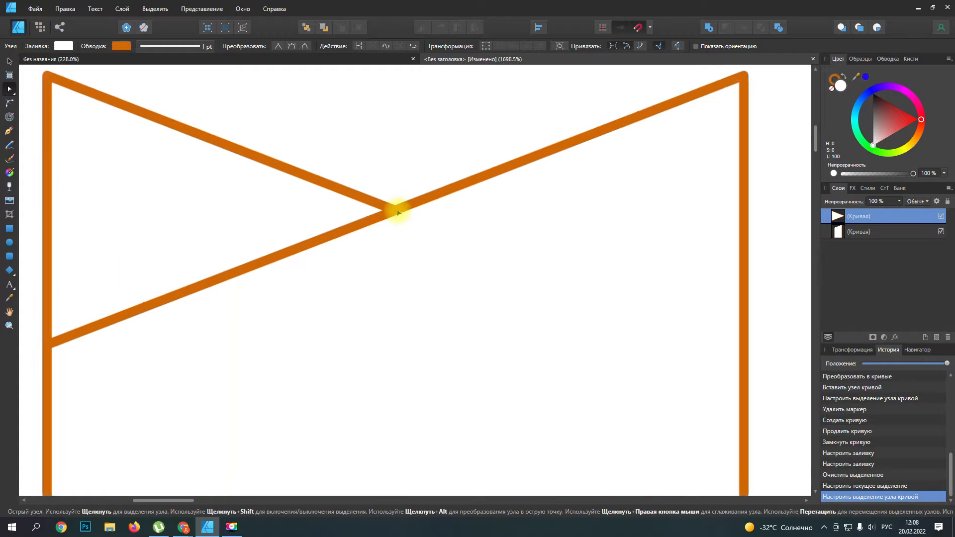
{"action": "left_click_drag", "start_coordinate": [393, 208], "coordinate": [391, 210]}
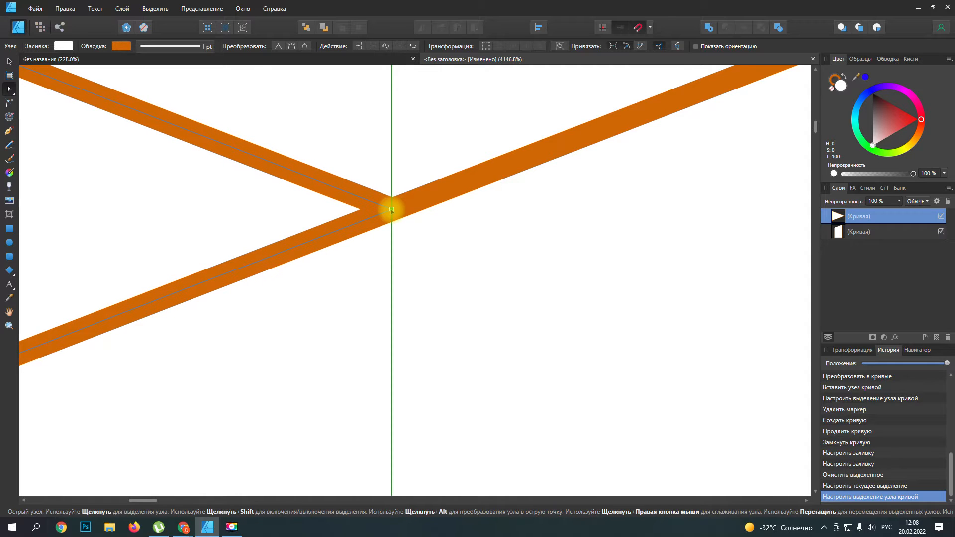
{"action": "scroll", "coordinate": [391, 210], "scroll_direction": "up", "scroll_amount": 6}
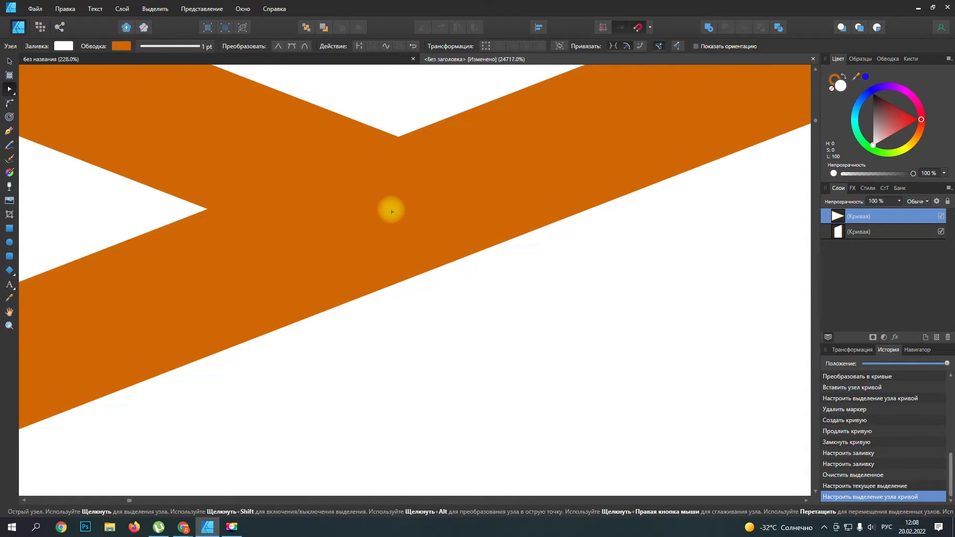
{"action": "mouse_move", "coordinate": [392, 211]}
{"action": "left_mouse_down"}
{"action": "mouse_move", "coordinate": [385, 202]}
{"action": "mouse_move", "coordinate": [390, 213]}
{"action": "left_mouse_up"}
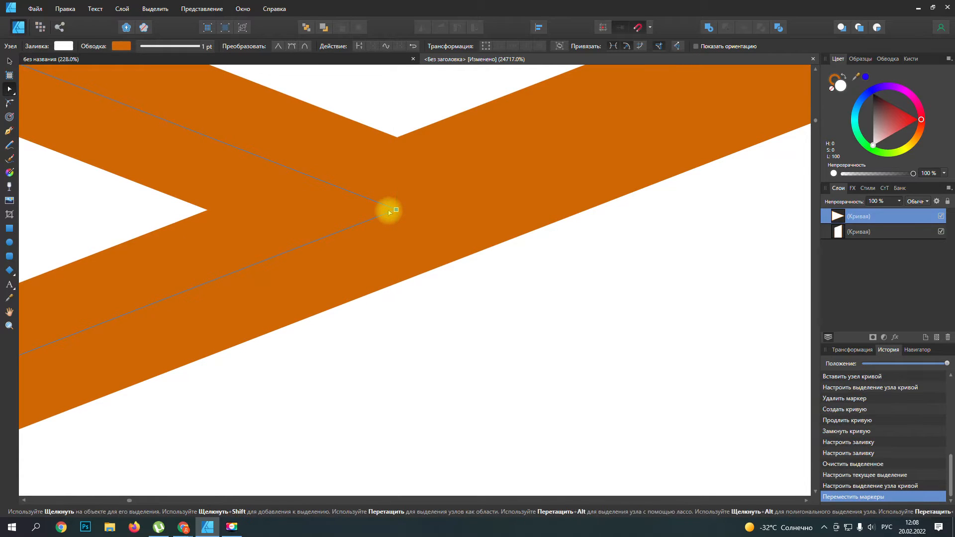
{"action": "scroll", "coordinate": [390, 212], "scroll_direction": "down", "scroll_amount": 6}
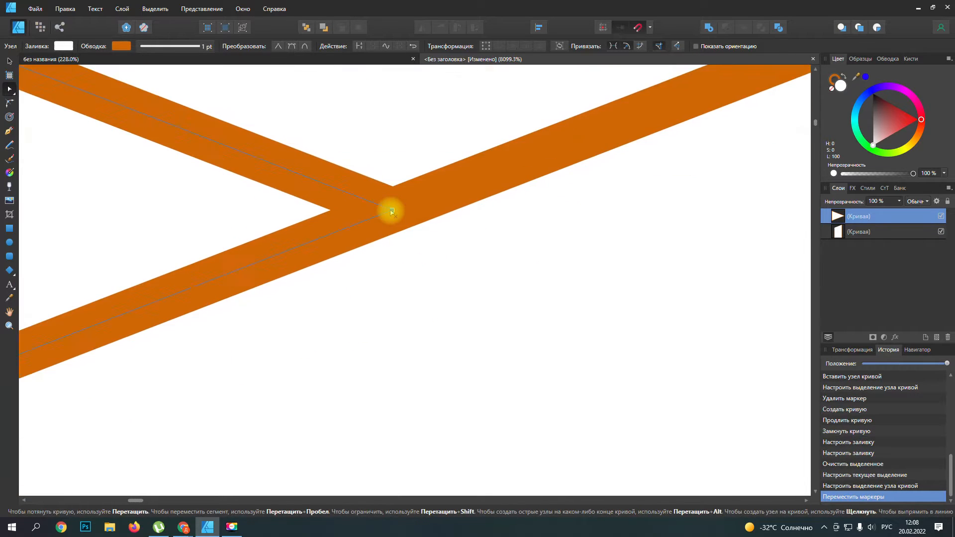
{"action": "scroll", "coordinate": [391, 211], "scroll_direction": "down", "scroll_amount": 8}
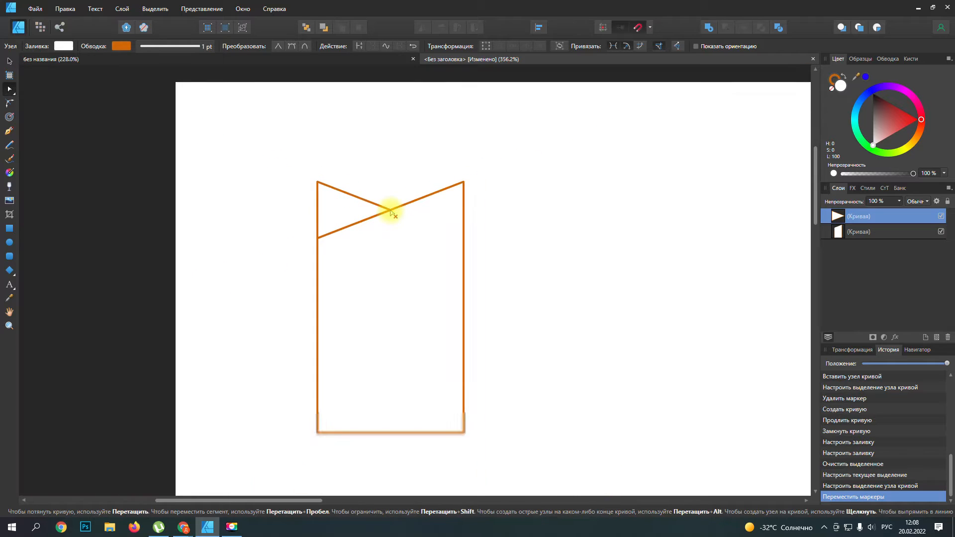
Step: With the Pen tool, draw a short vertical line in the middle of the wrapper body, aligned with the fold triangle's right-hand node
{"action": "scroll", "coordinate": [411, 269], "scroll_direction": "up", "scroll_amount": 1}
{"action": "scroll", "coordinate": [409, 269], "scroll_direction": "up", "scroll_amount": 1}
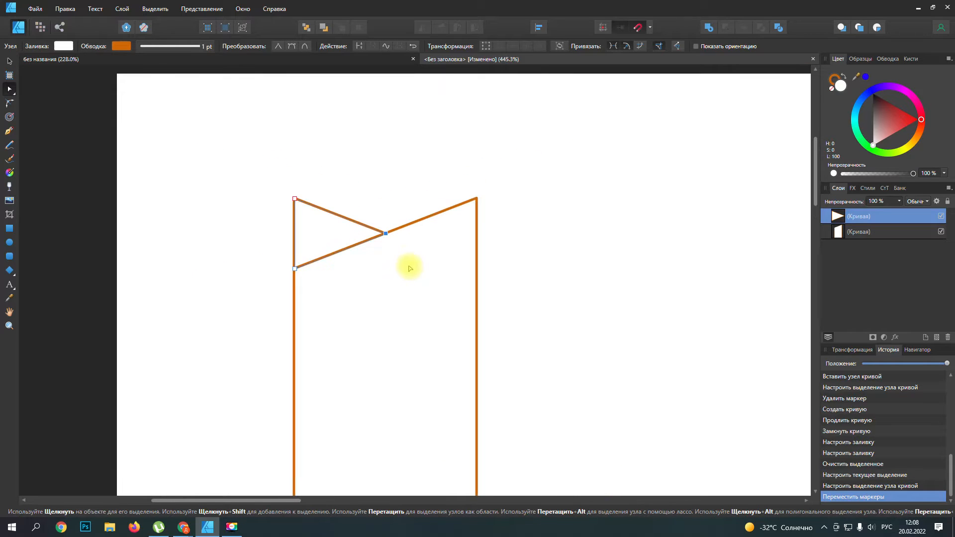
{"action": "left_click", "coordinate": [9, 131]}
{"action": "scroll", "coordinate": [369, 303], "scroll_direction": "down", "scroll_amount": 3}
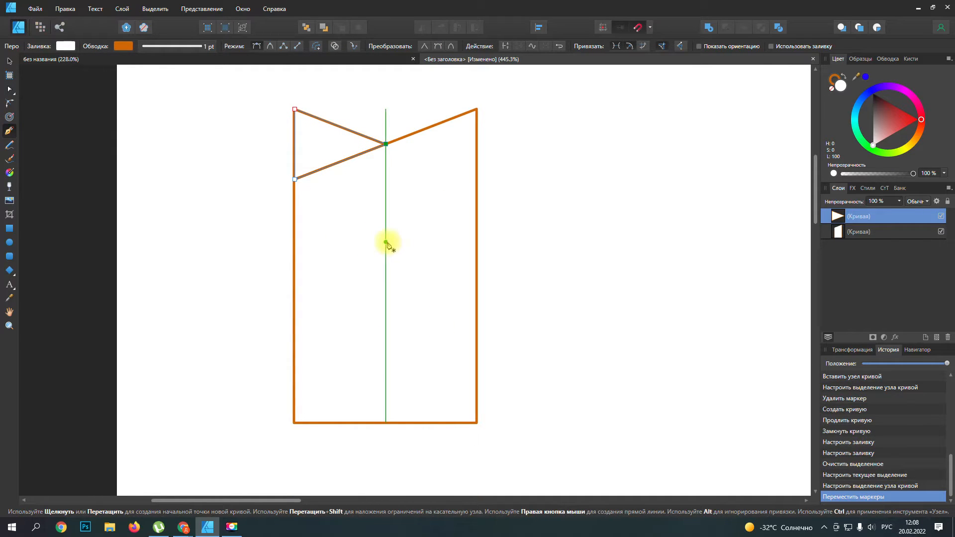
{"action": "left_click", "coordinate": [386, 242]}
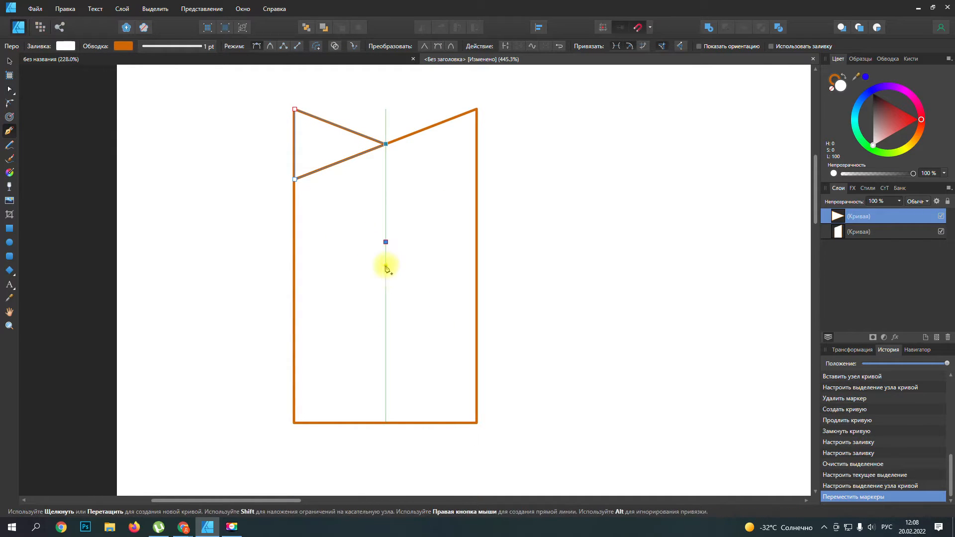
{"action": "left_click", "coordinate": [386, 330]}
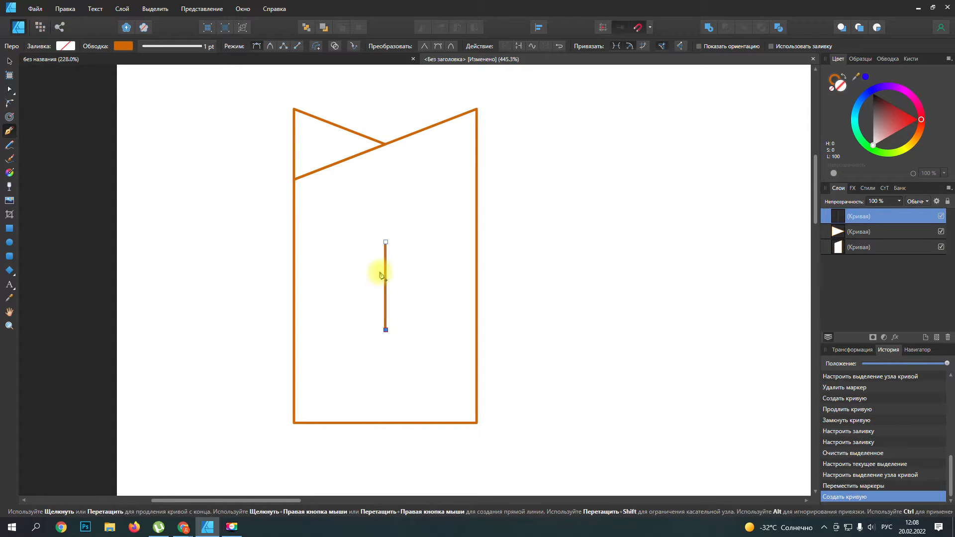
Step: Duplicate the vertical line twice and place one copy on each side of it at equal spacing
{"action": "left_click", "coordinate": [10, 60]}
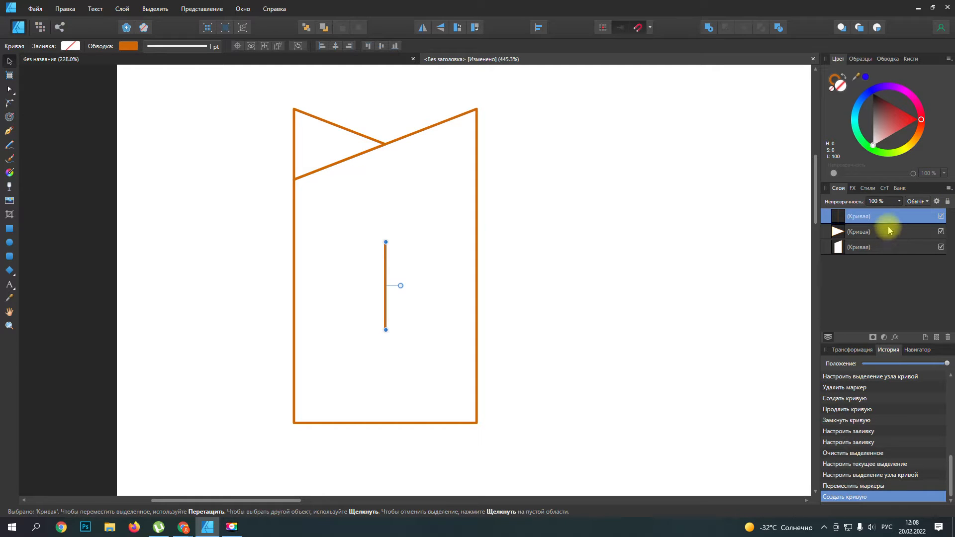
{"action": "key", "text": "ctrl+j"}
{"action": "key", "text": "ctrl+j"}
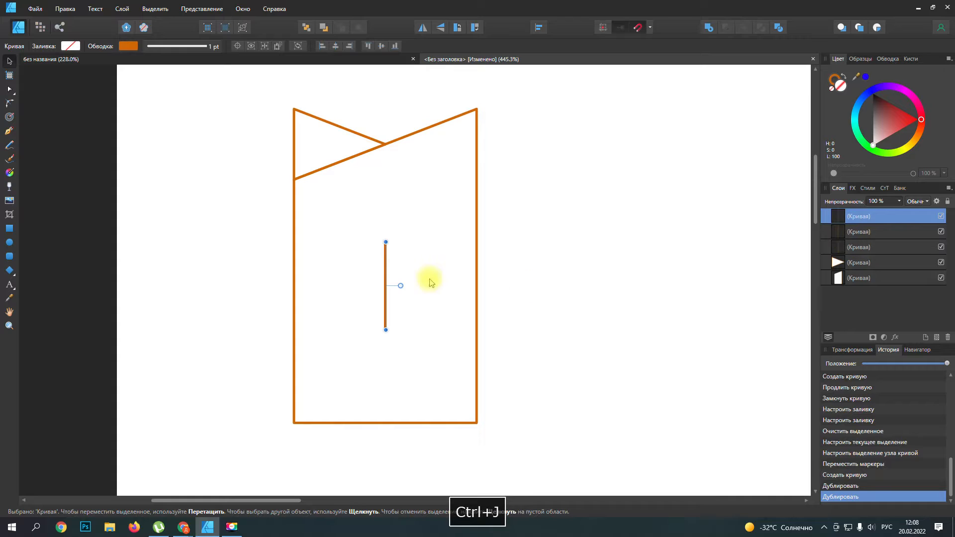
{"action": "left_click_drag", "start_coordinate": [386, 281], "coordinate": [412, 281]}
{"action": "left_click", "coordinate": [410, 279]}
{"action": "left_click", "coordinate": [360, 280]}
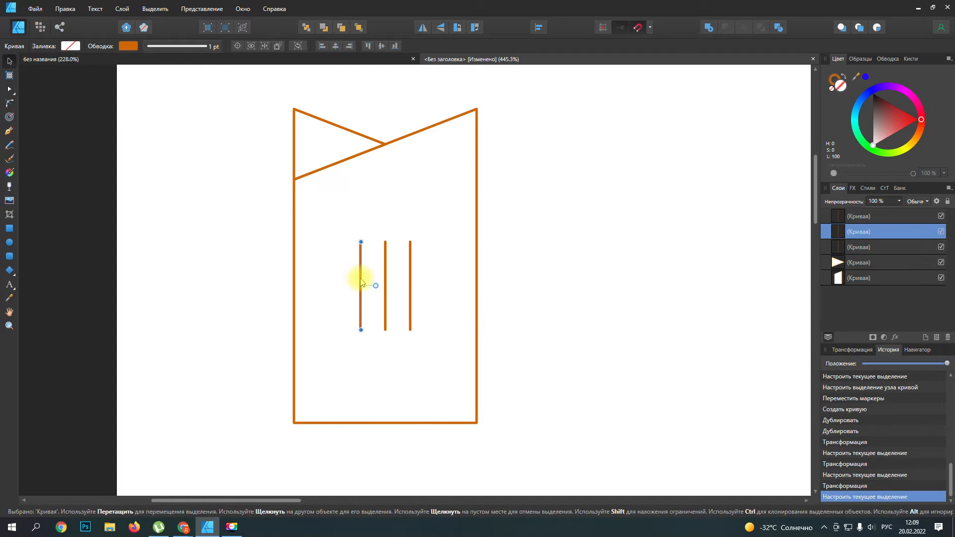
{"action": "left_click_drag", "start_coordinate": [361, 281], "coordinate": [361, 276]}
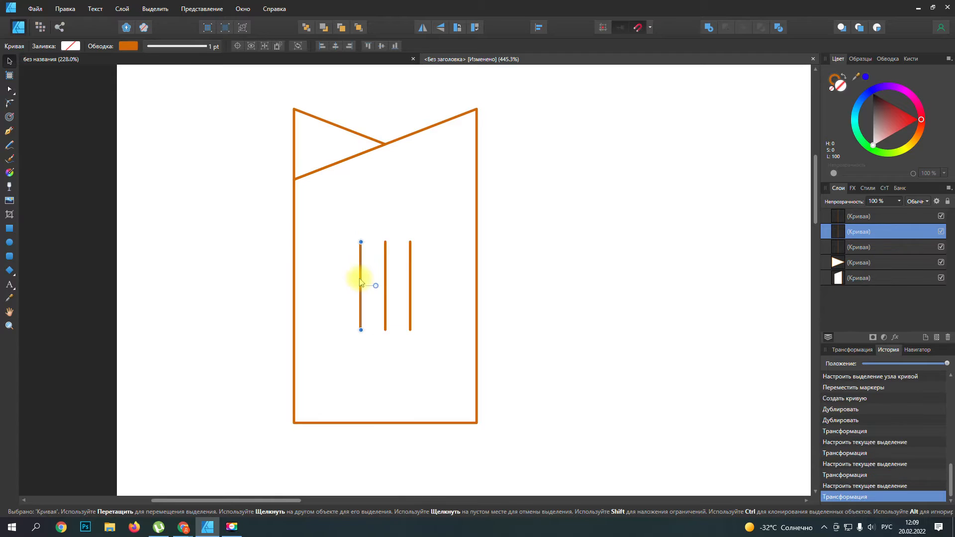
Step: Select the three vertical lines inside the wrapper and group them
{"action": "left_click", "coordinate": [439, 277]}
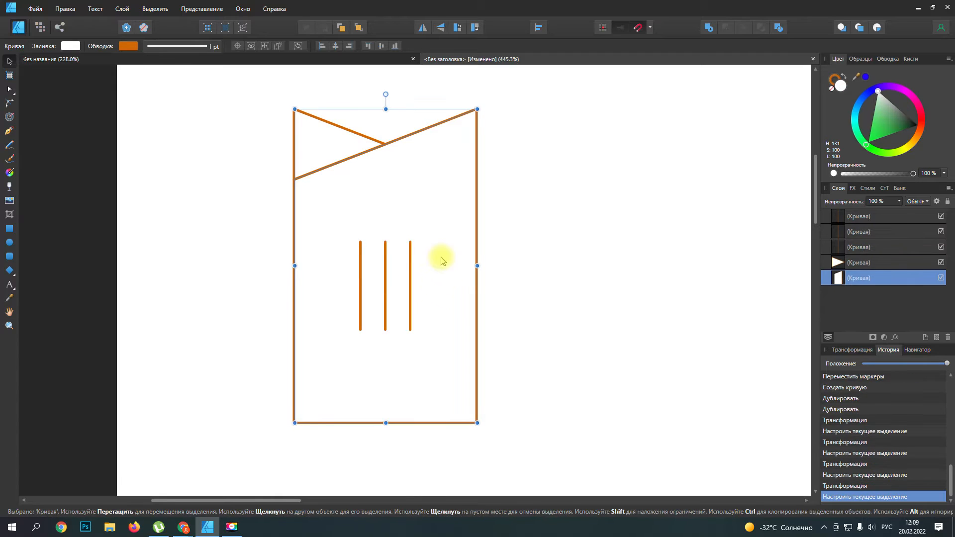
{"action": "left_click", "coordinate": [410, 286]}
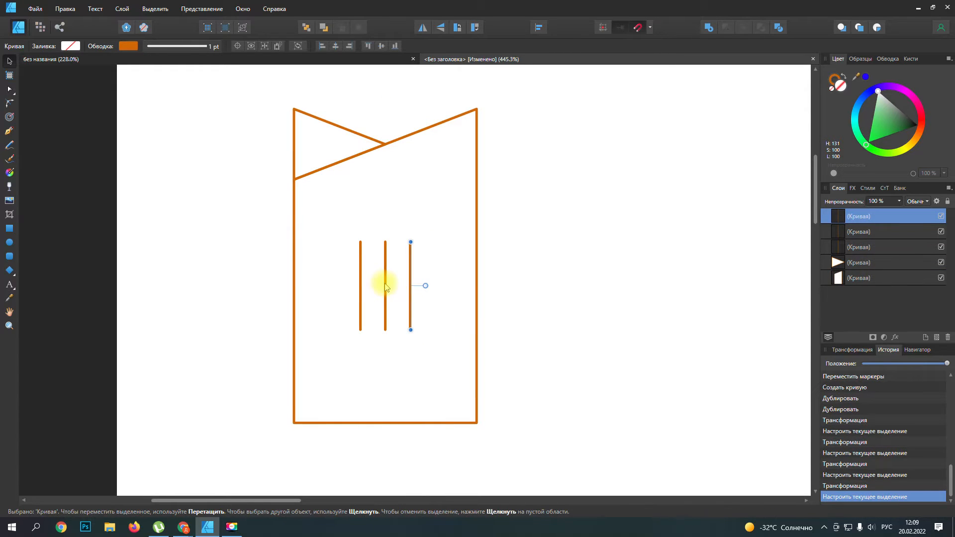
{"action": "left_click", "coordinate": [386, 287]}
{"action": "left_click", "coordinate": [361, 287]}
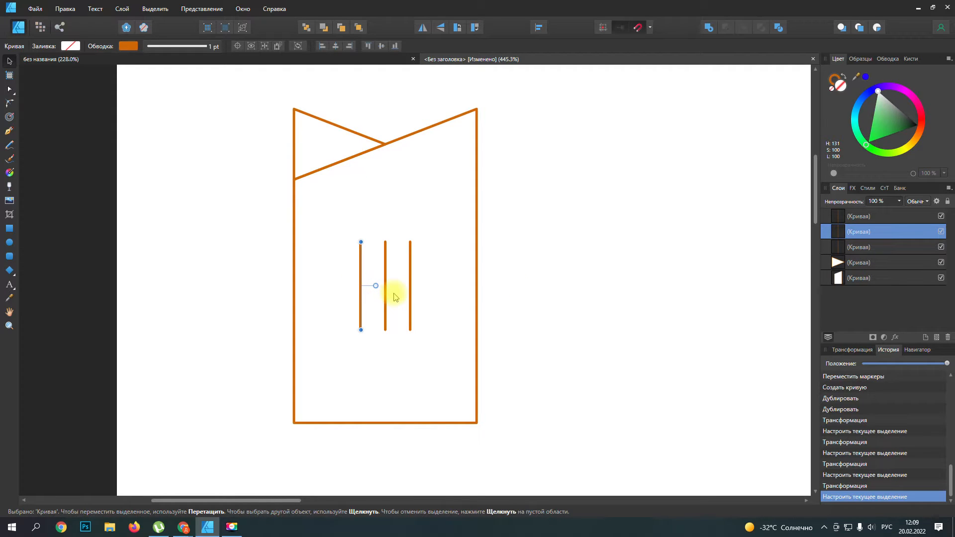
{"action": "left_click", "coordinate": [385, 287], "text": "shift"}
{"action": "left_click", "coordinate": [411, 288], "text": "shift"}
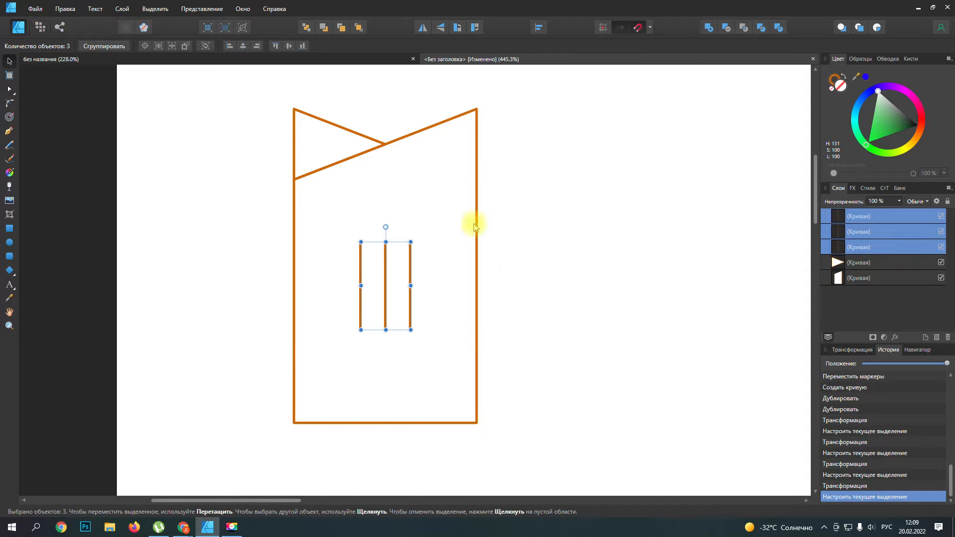
{"action": "right_click", "coordinate": [855, 216]}
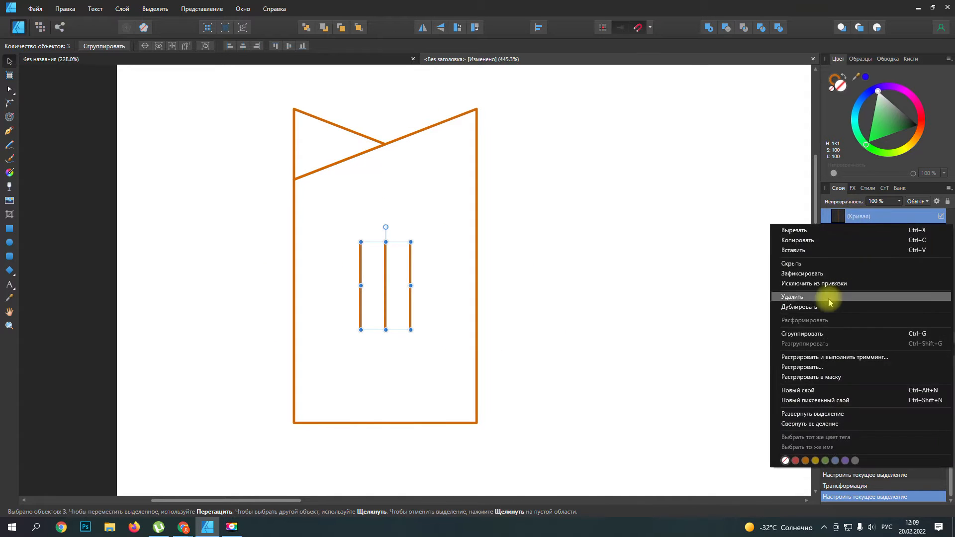
{"action": "left_click", "coordinate": [812, 334]}
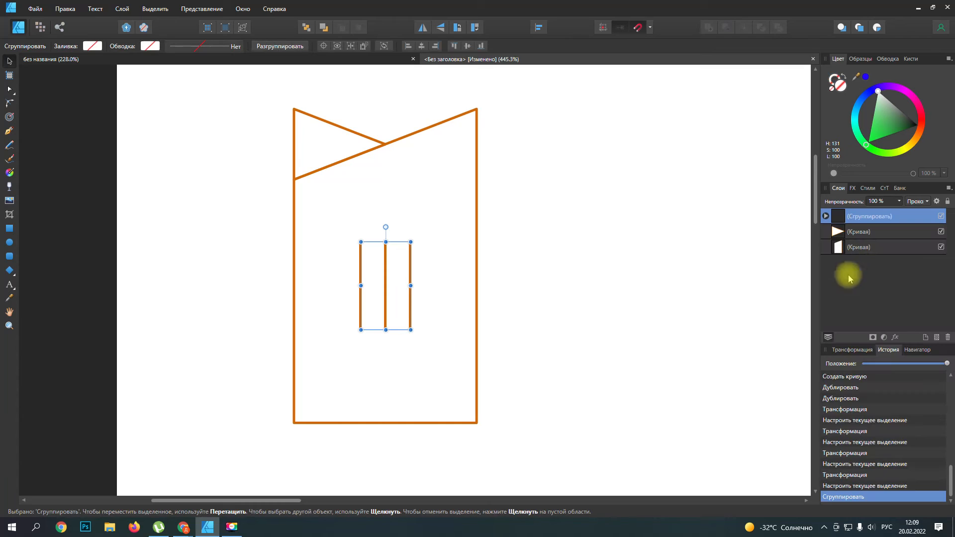
Step: With the Pen tool, draw an open angular outline above the wrapper from its upper-left corner to its upper-right corner, with a notch along the top
{"action": "left_click", "coordinate": [451, 259]}
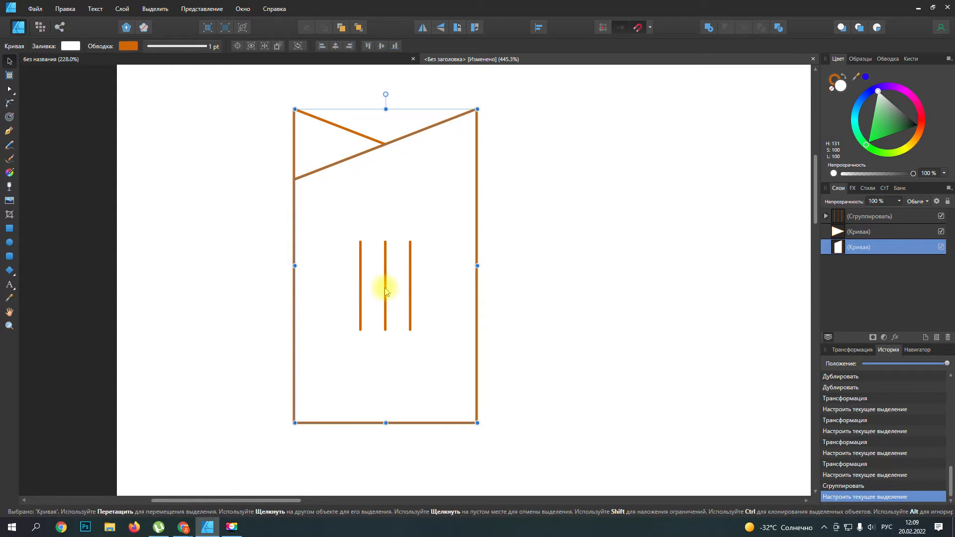
{"action": "scroll", "coordinate": [434, 322], "scroll_direction": "up", "scroll_amount": 3}
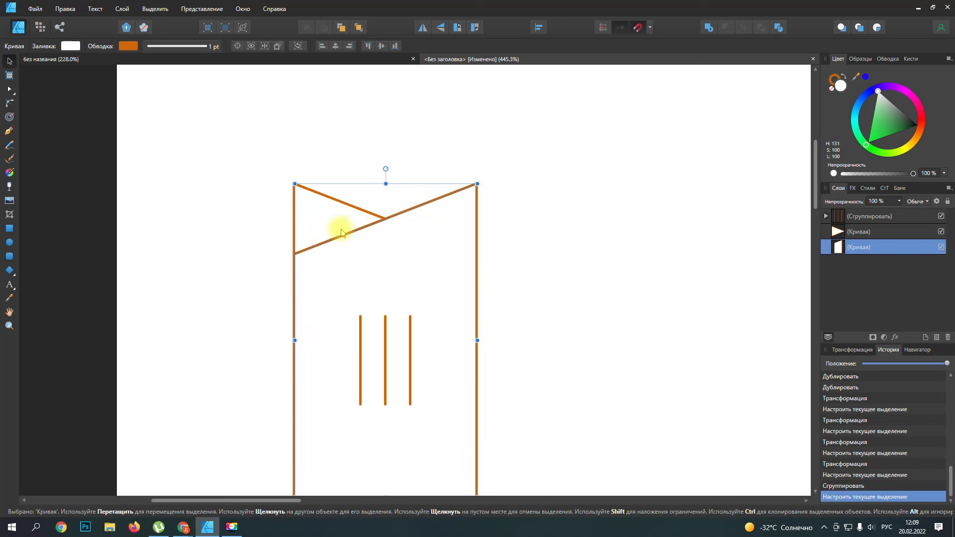
{"action": "scroll", "coordinate": [356, 261], "scroll_direction": "up", "scroll_amount": 3}
{"action": "scroll", "coordinate": [359, 266], "scroll_direction": "down", "scroll_amount": 2}
{"action": "scroll", "coordinate": [359, 266], "scroll_direction": "down", "scroll_amount": 5}
{"action": "scroll", "coordinate": [358, 262], "scroll_direction": "up", "scroll_amount": 4}
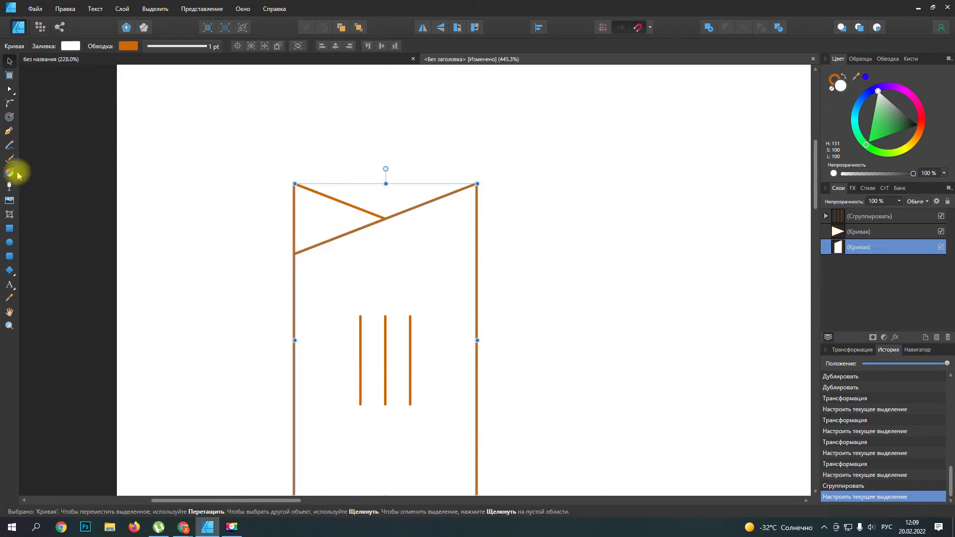
{"action": "left_click", "coordinate": [10, 132]}
{"action": "scroll", "coordinate": [365, 289], "scroll_direction": "up", "scroll_amount": 3}
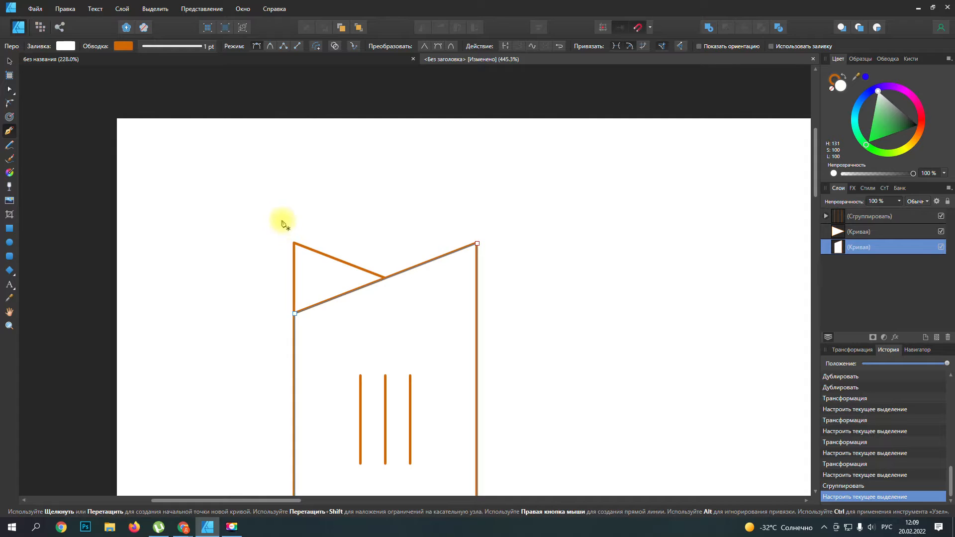
{"action": "left_click", "coordinate": [278, 185]}
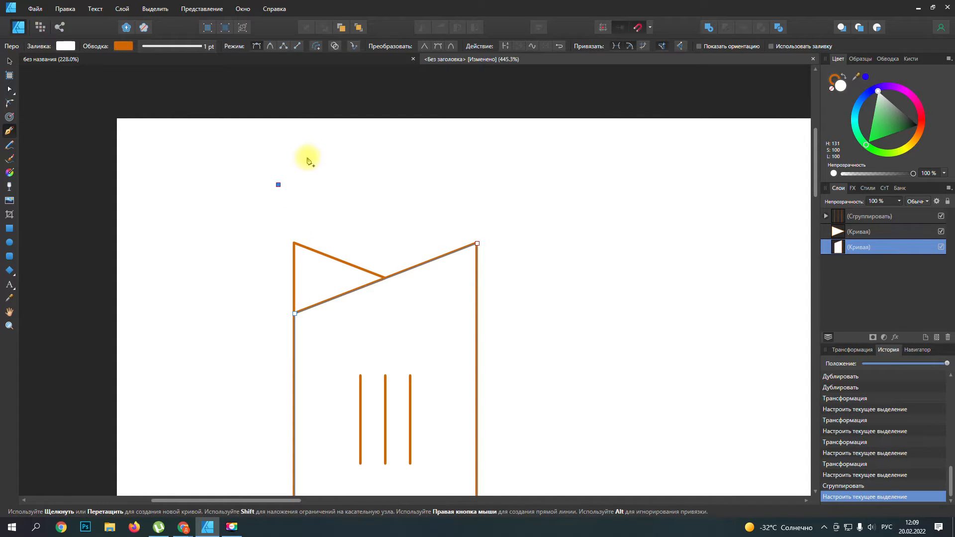
{"action": "key", "text": "Delete"}
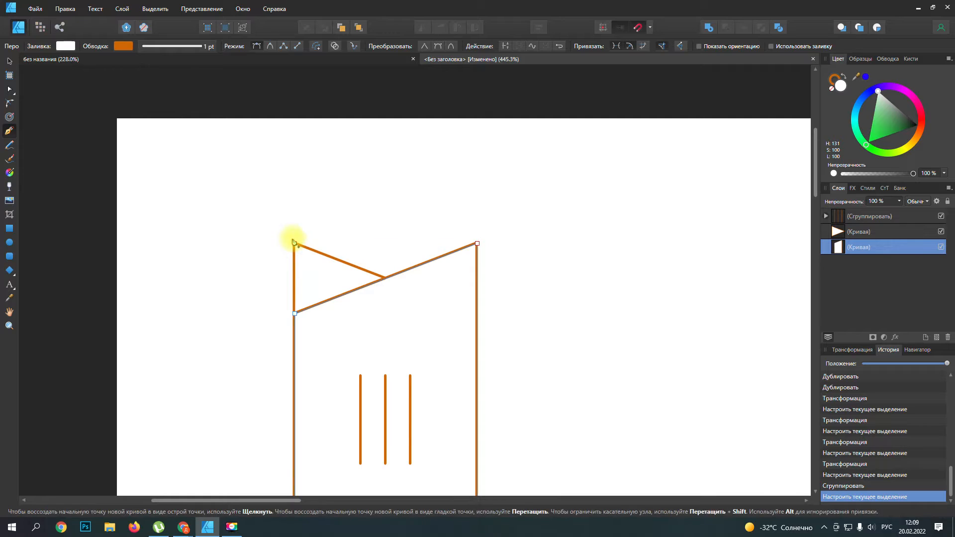
{"action": "left_click", "coordinate": [276, 188]}
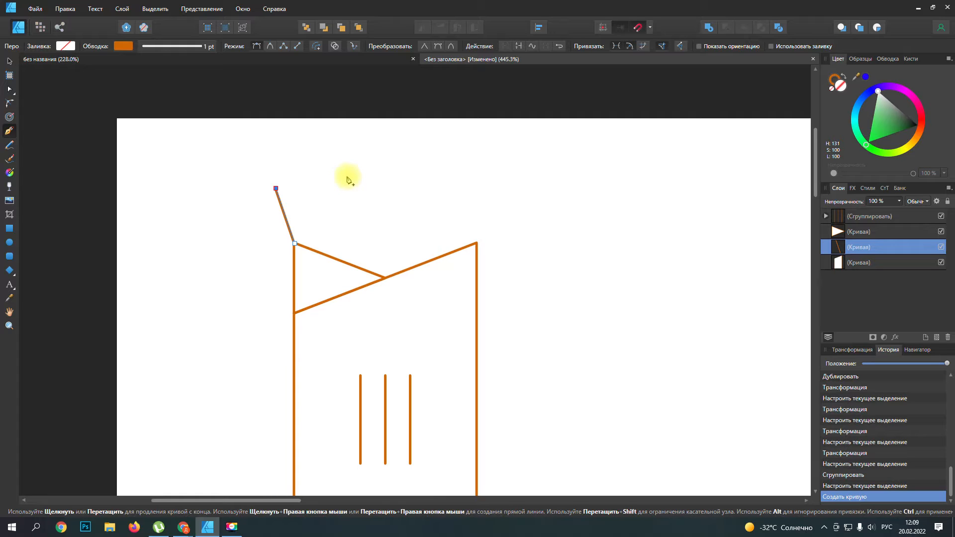
{"action": "left_click", "coordinate": [351, 175]}
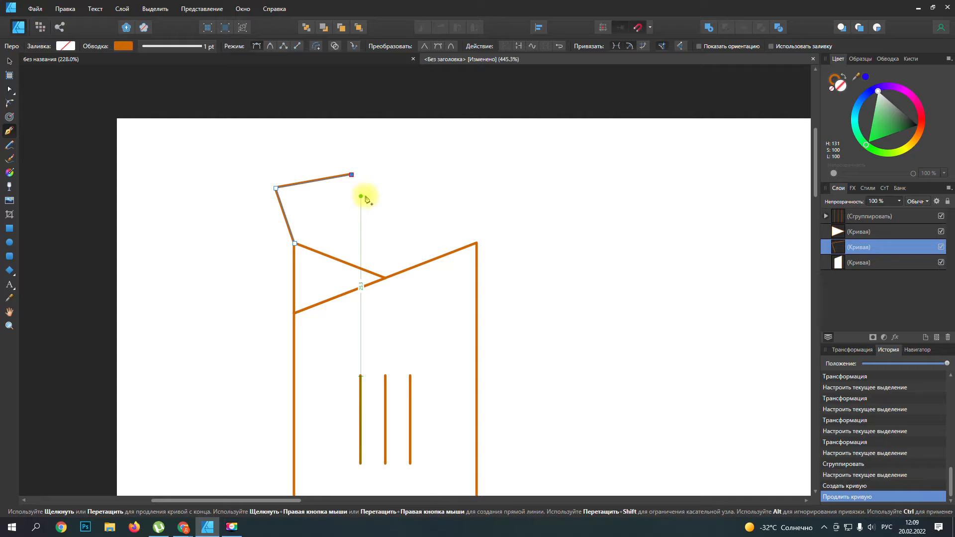
{"action": "left_click", "coordinate": [367, 196]}
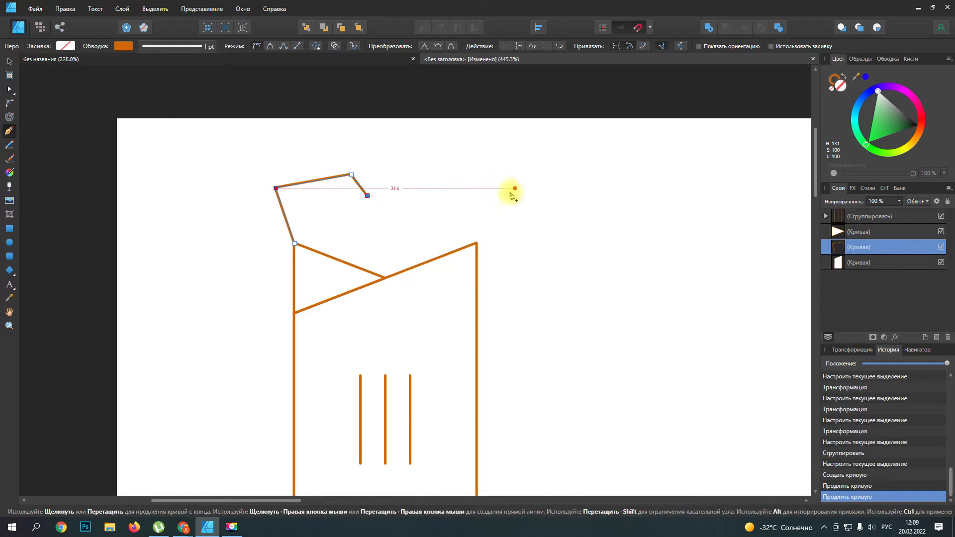
{"action": "left_click", "coordinate": [489, 188]}
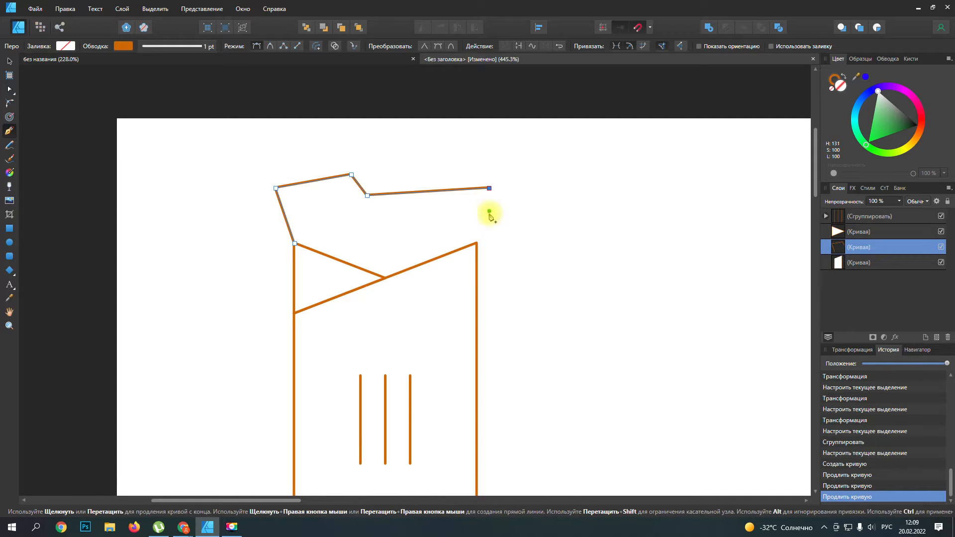
{"action": "left_click", "coordinate": [477, 243]}
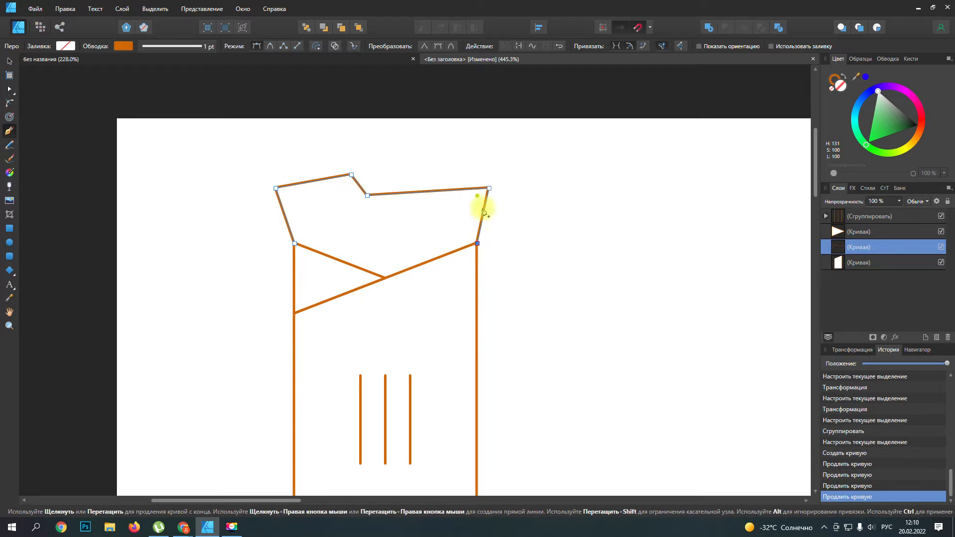
Step: Move the lower node of the notch in the filling outline to the right, widening the sloped segment
{"action": "left_click", "coordinate": [9, 60]}
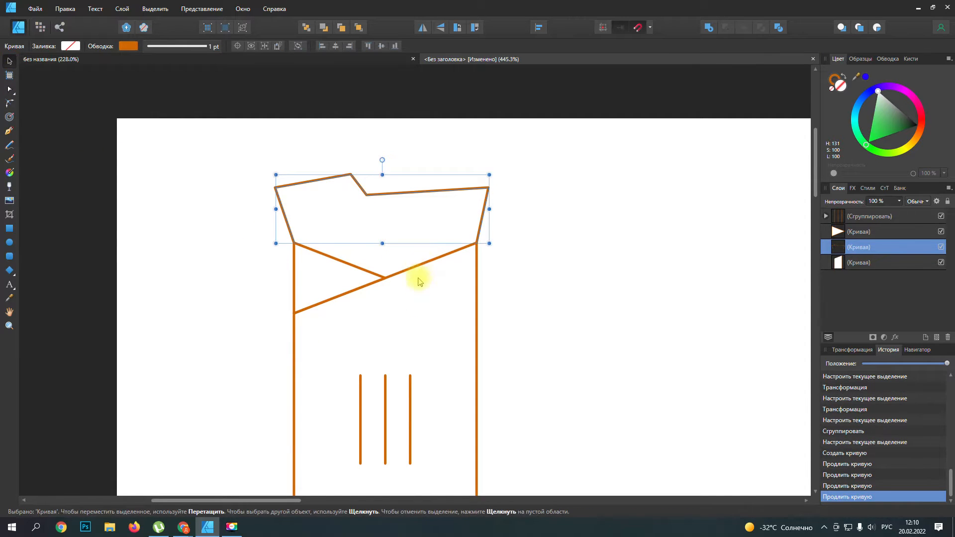
{"action": "scroll", "coordinate": [422, 276], "scroll_direction": "up", "scroll_amount": 1}
{"action": "scroll", "coordinate": [348, 214], "scroll_direction": "up", "scroll_amount": 5}
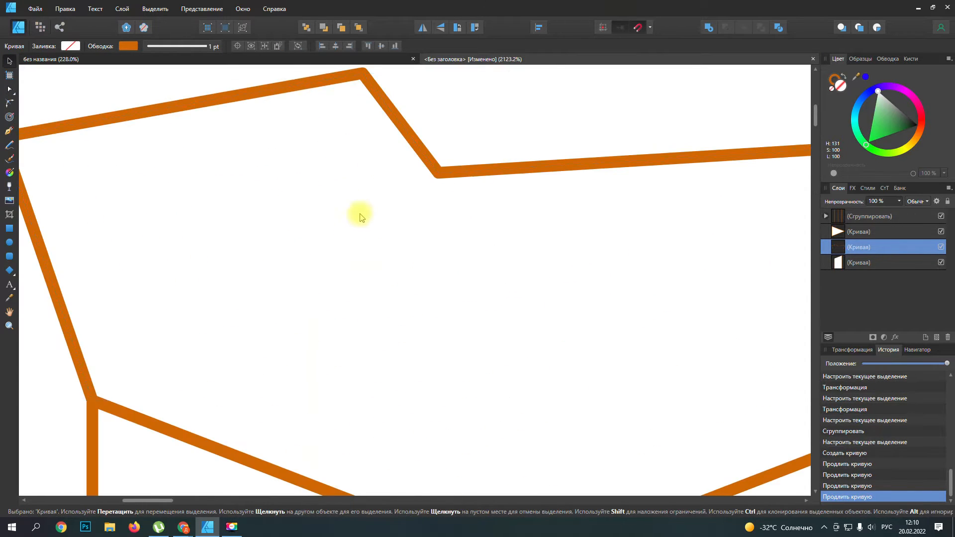
{"action": "left_click", "coordinate": [9, 90]}
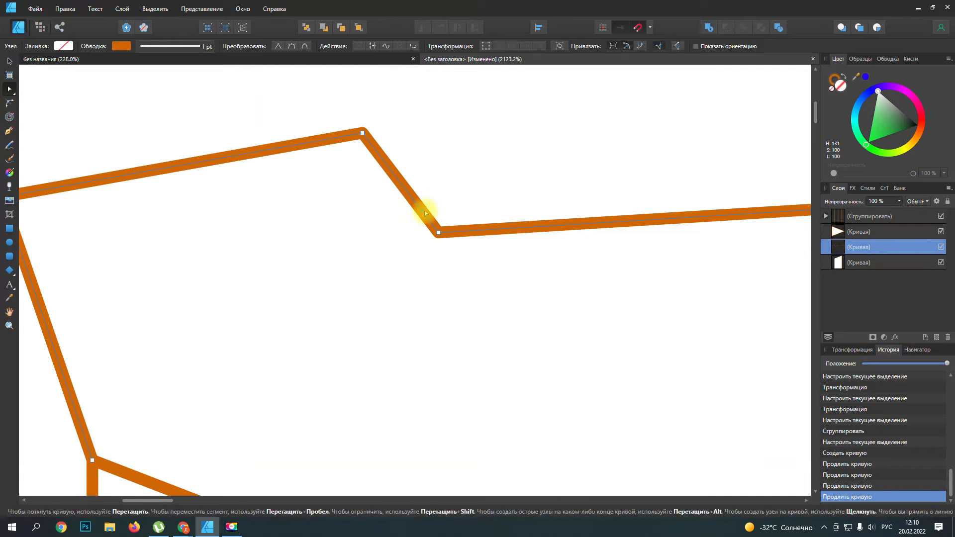
{"action": "left_click_drag", "start_coordinate": [437, 231], "coordinate": [592, 244]}
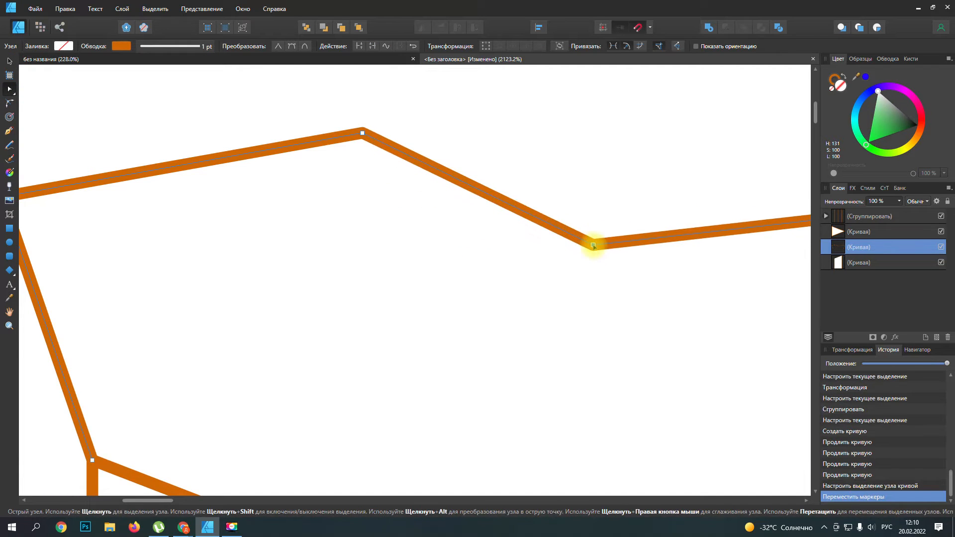
Step: Bend the outline's three top segments into curves, bowing the notch segment downward and the left and right segments upward
{"action": "scroll", "coordinate": [589, 258], "scroll_direction": "down", "scroll_amount": 3}
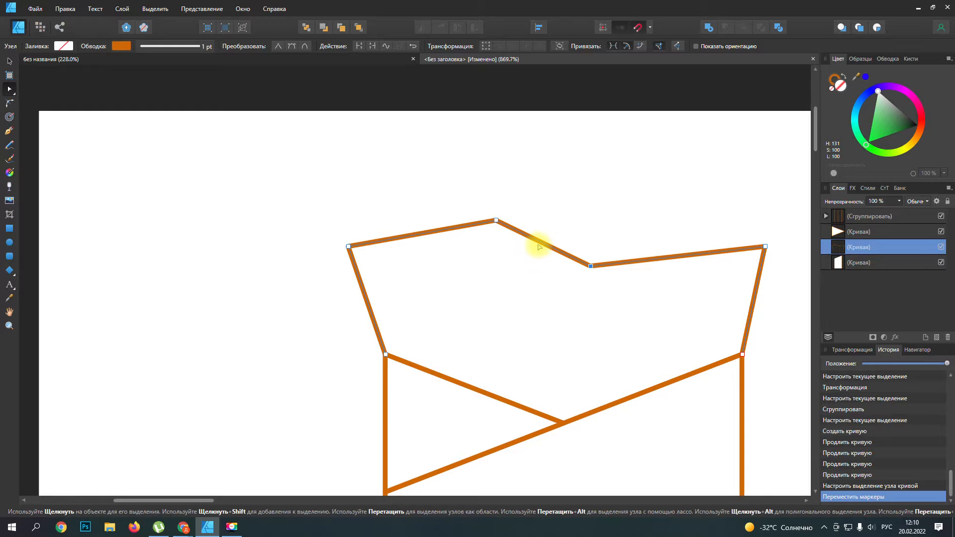
{"action": "left_click_drag", "start_coordinate": [539, 243], "coordinate": [526, 261]}
{"action": "left_click_drag", "start_coordinate": [435, 235], "coordinate": [436, 210]}
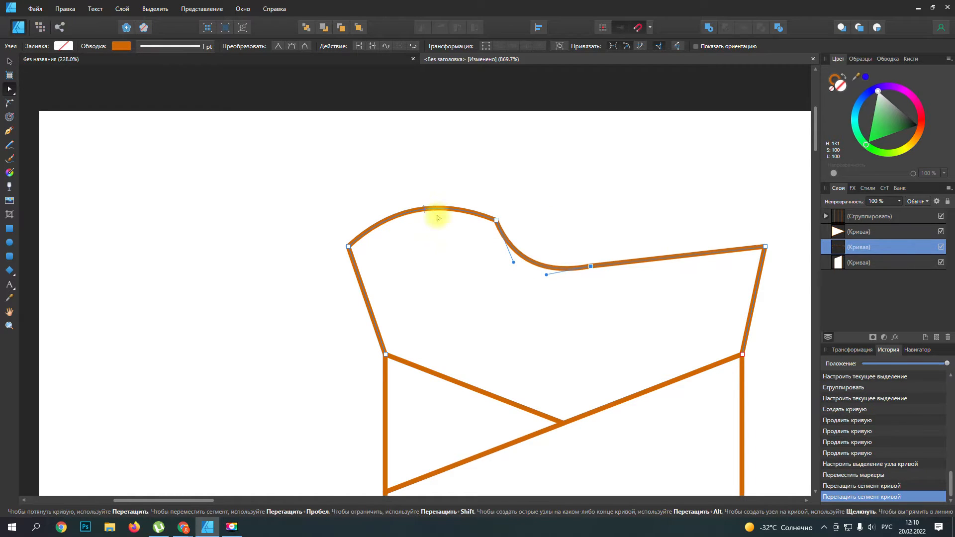
{"action": "left_click_drag", "start_coordinate": [667, 260], "coordinate": [674, 226]}
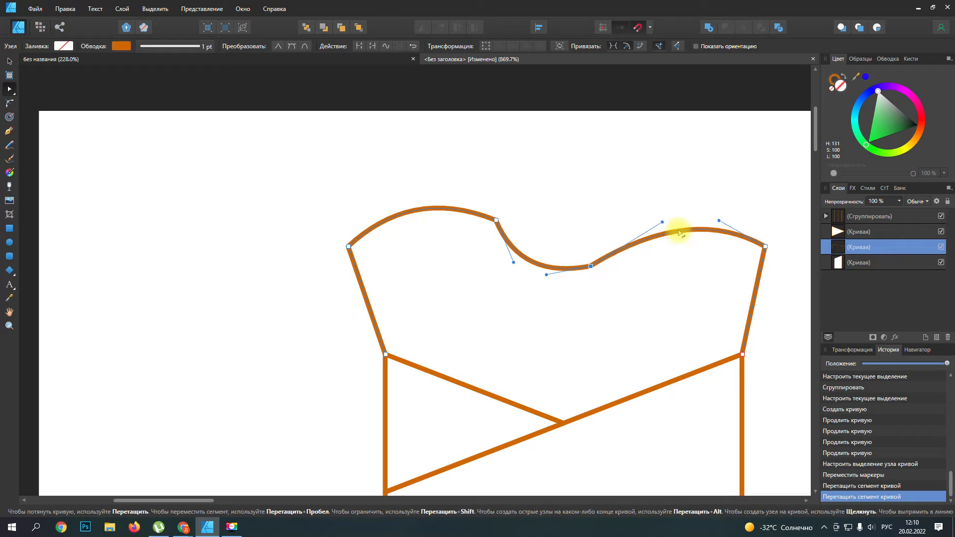
Step: Bow the notch segment further left and round the right-hand top segment more steeply near the notch, checking the shape against the reference logo
{"action": "left_click_drag", "start_coordinate": [526, 259], "coordinate": [497, 249]}
{"action": "left_click_drag", "start_coordinate": [653, 242], "coordinate": [630, 231]}
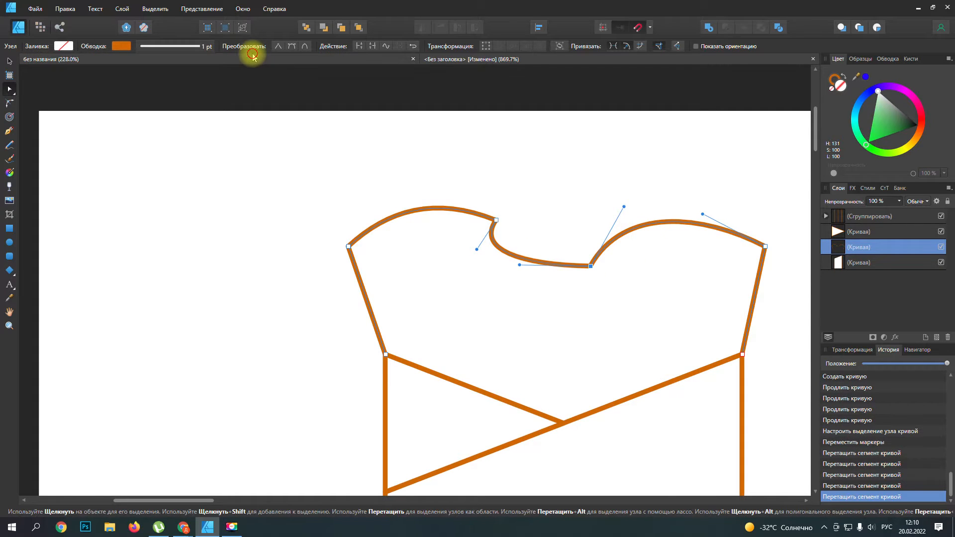
{"action": "left_click", "coordinate": [263, 62]}
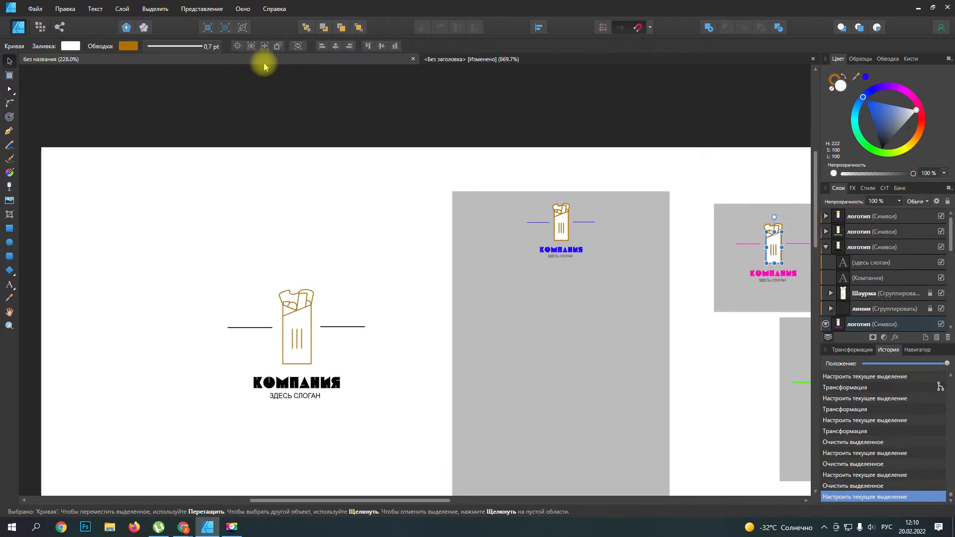
{"action": "left_click", "coordinate": [492, 59]}
{"action": "left_click_drag", "start_coordinate": [533, 238], "coordinate": [639, 217]}
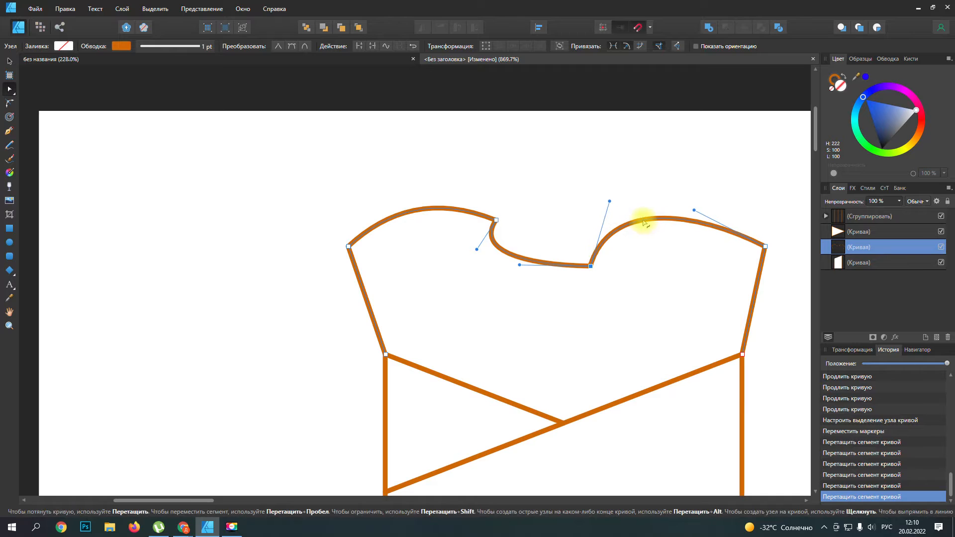
{"action": "scroll", "coordinate": [592, 269], "scroll_direction": "up", "scroll_amount": 3}
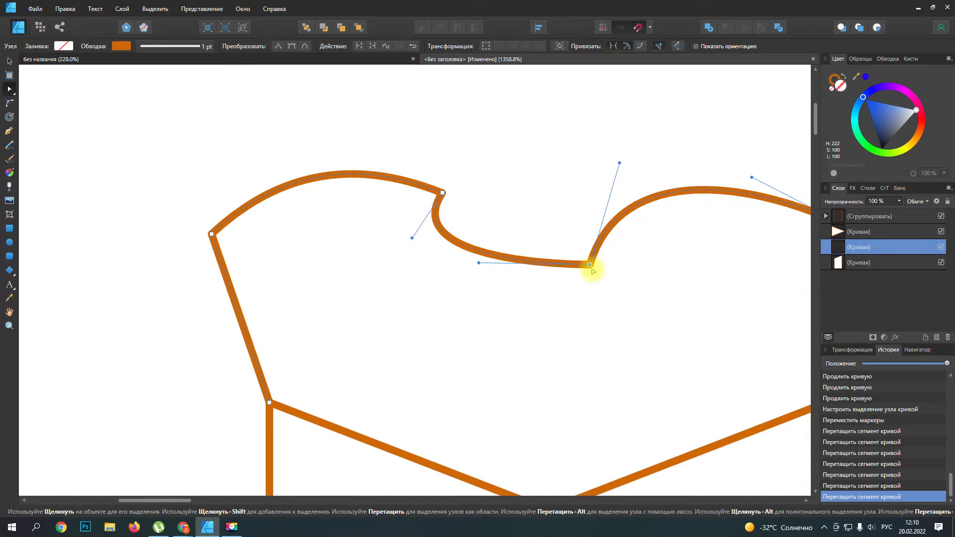
Step: Round the lower notch corner of the filling outline with the Corner tool to a radius of about 0.5 mm
{"action": "left_click", "coordinate": [522, 149]}
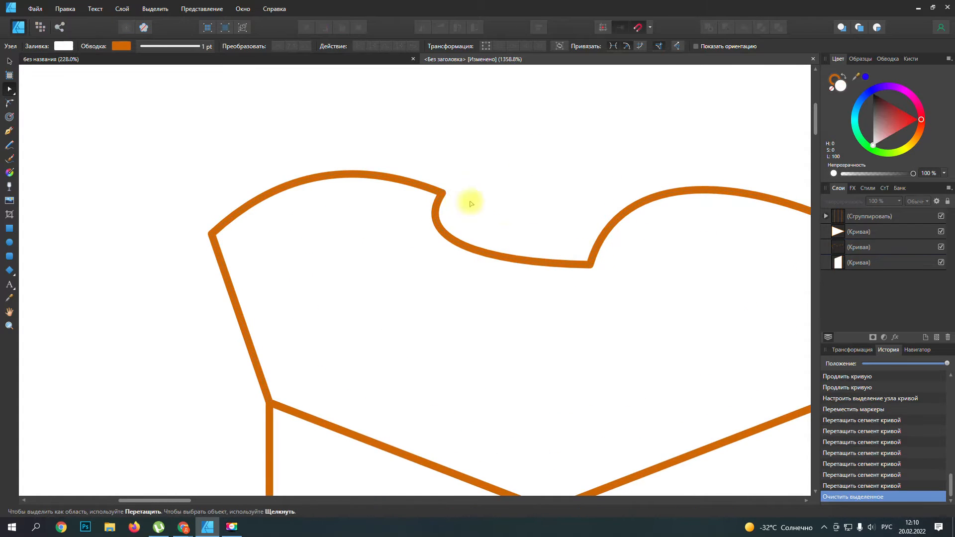
{"action": "left_click", "coordinate": [591, 264]}
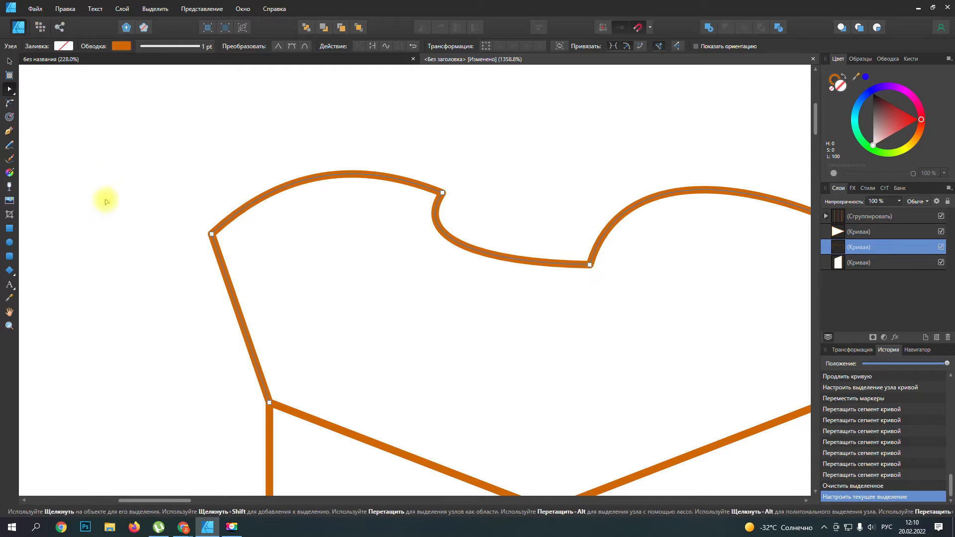
{"action": "left_click", "coordinate": [9, 118]}
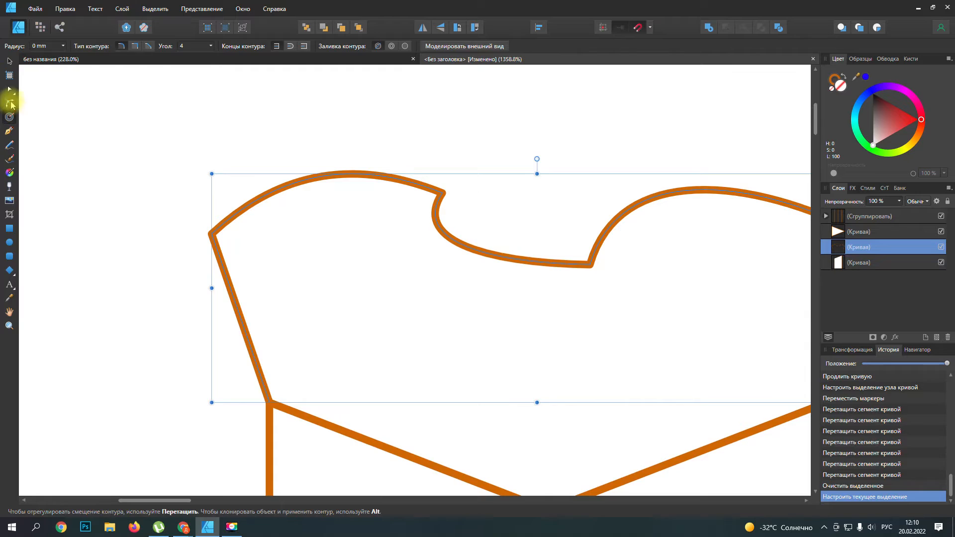
{"action": "left_click", "coordinate": [11, 105]}
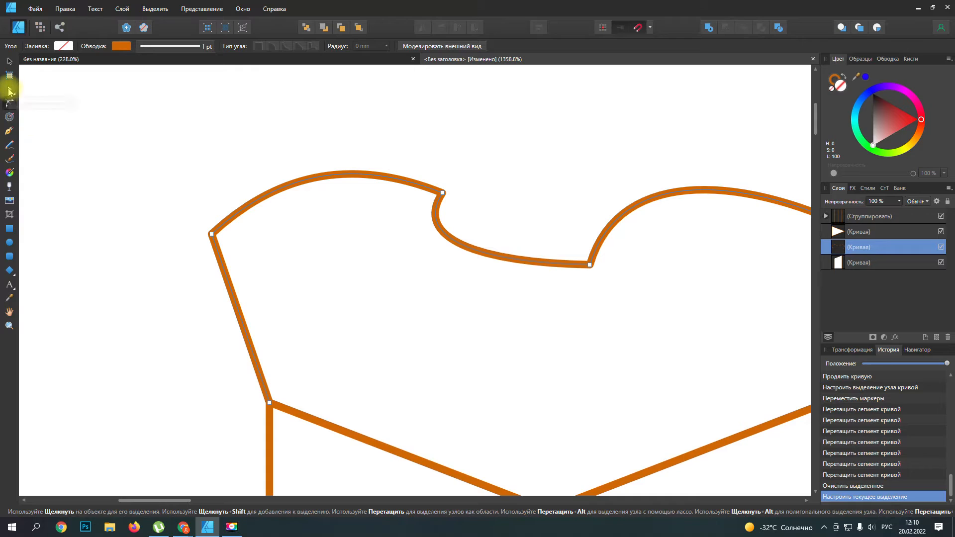
{"action": "left_click", "coordinate": [9, 103]}
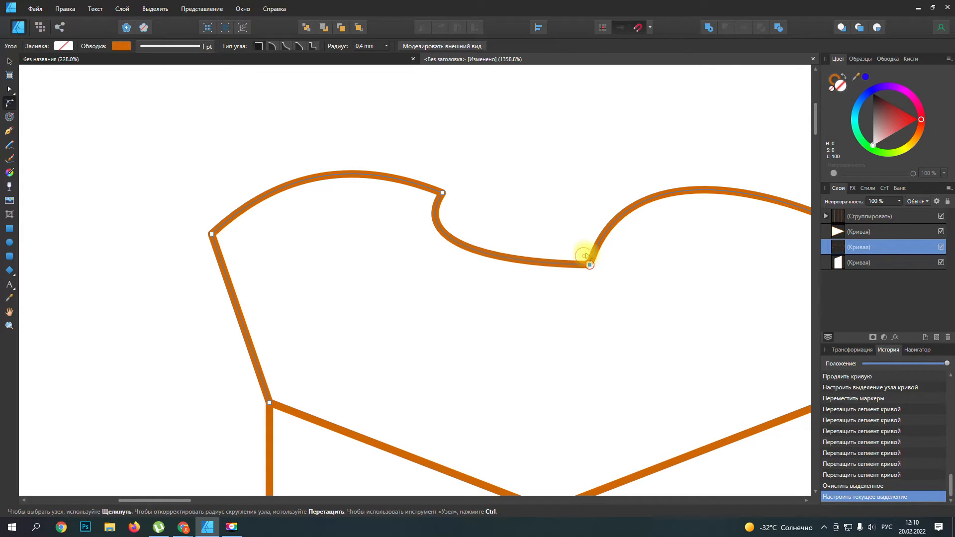
{"action": "left_click", "coordinate": [618, 274]}
{"action": "scroll", "coordinate": [623, 283], "scroll_direction": "down", "scroll_amount": 3}
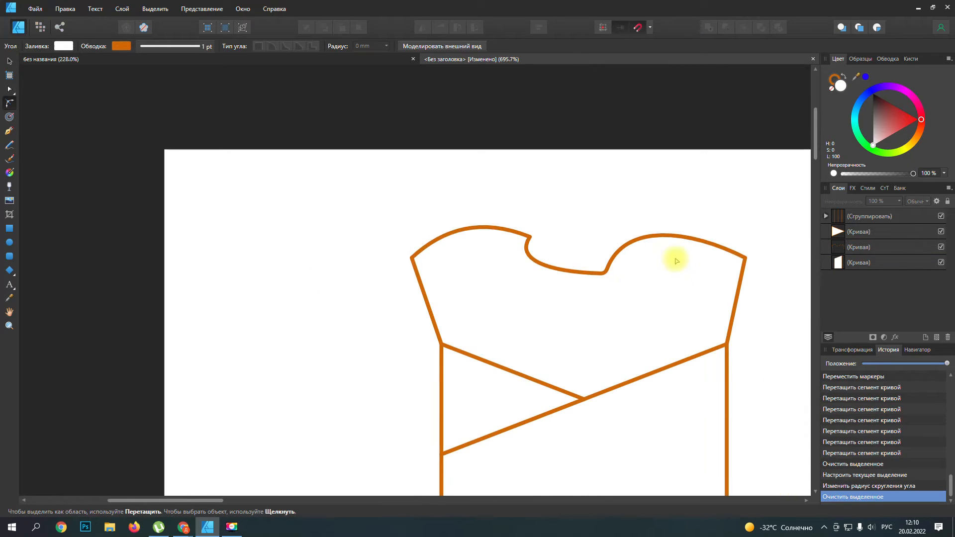
Step: Round the filling outline's upper-right and upper-left corners to a radius of about 0.7 mm each
{"action": "left_click", "coordinate": [747, 258]}
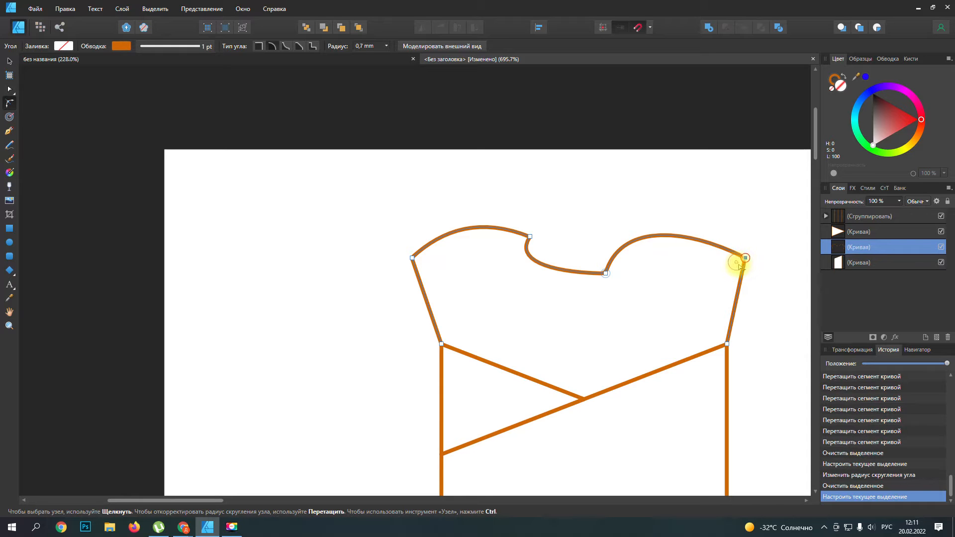
{"action": "left_click_drag", "start_coordinate": [739, 264], "coordinate": [738, 265]}
{"action": "left_click", "coordinate": [697, 219]}
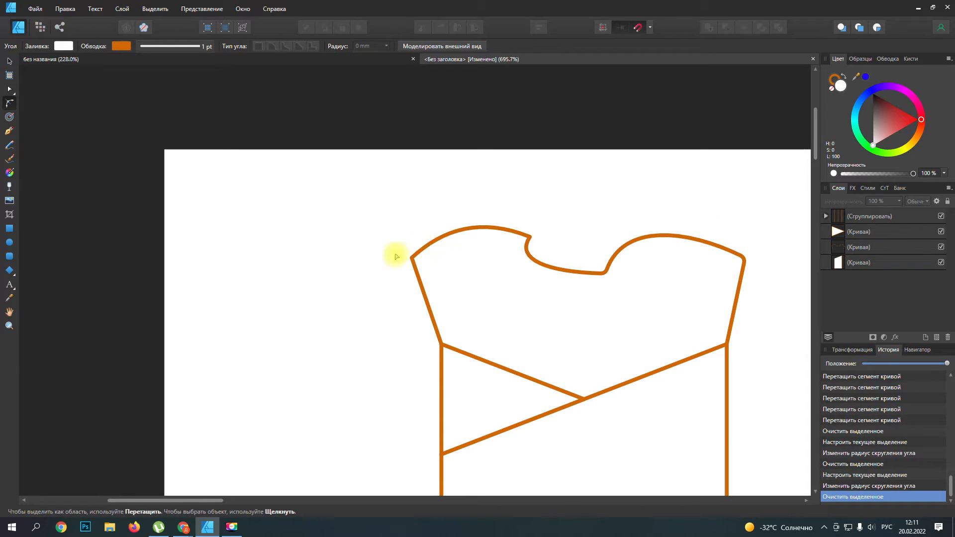
{"action": "left_click", "coordinate": [413, 259]}
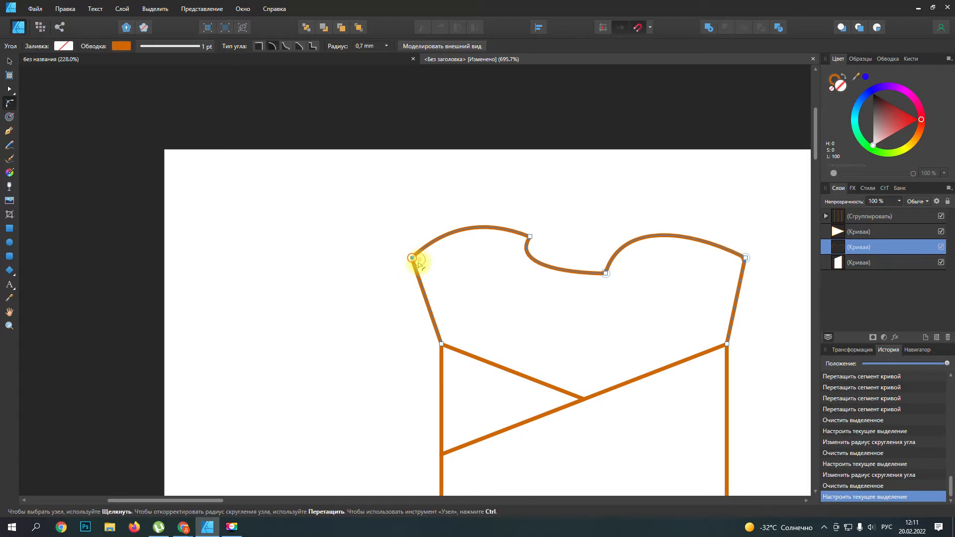
{"action": "left_click_drag", "start_coordinate": [419, 262], "coordinate": [454, 260]}
{"action": "left_click", "coordinate": [574, 286]}
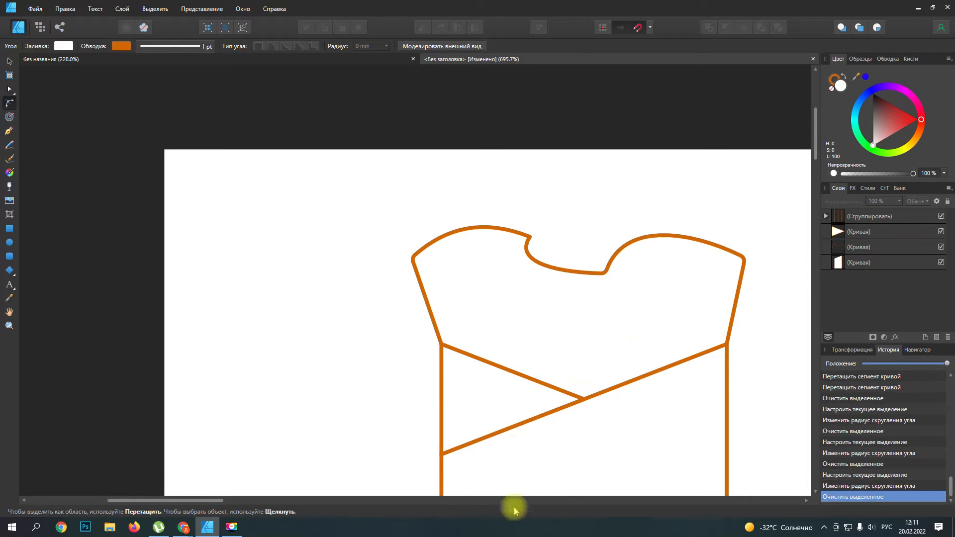
Step: Draw a tall narrow rectangle in the right half of the filling, tilt it slightly clockwise, and place it behind the wrapper
{"action": "mouse_move", "coordinate": [208, 500]}
{"action": "left_mouse_down"}
{"action": "mouse_move", "coordinate": [292, 512]}
{"action": "mouse_move", "coordinate": [245, 507]}
{"action": "left_mouse_up"}
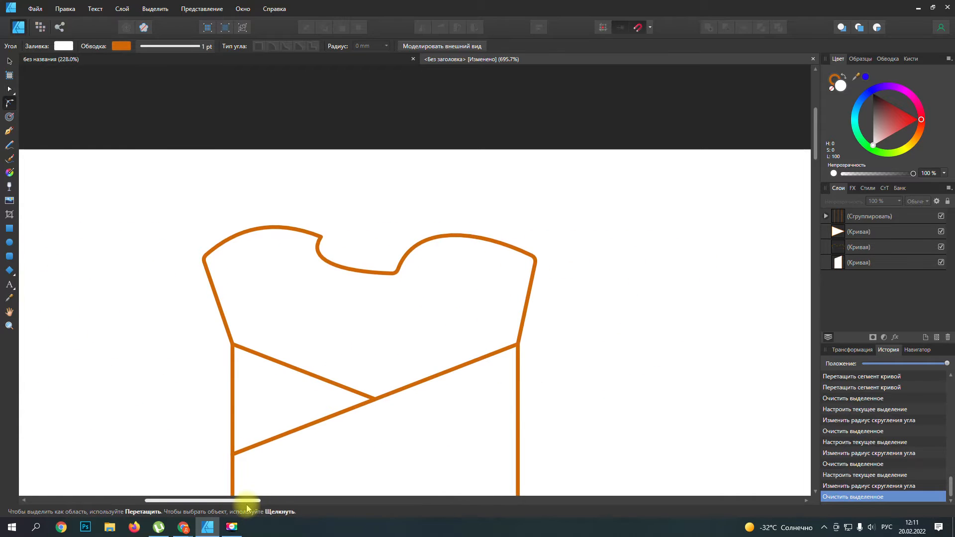
{"action": "left_click", "coordinate": [9, 229]}
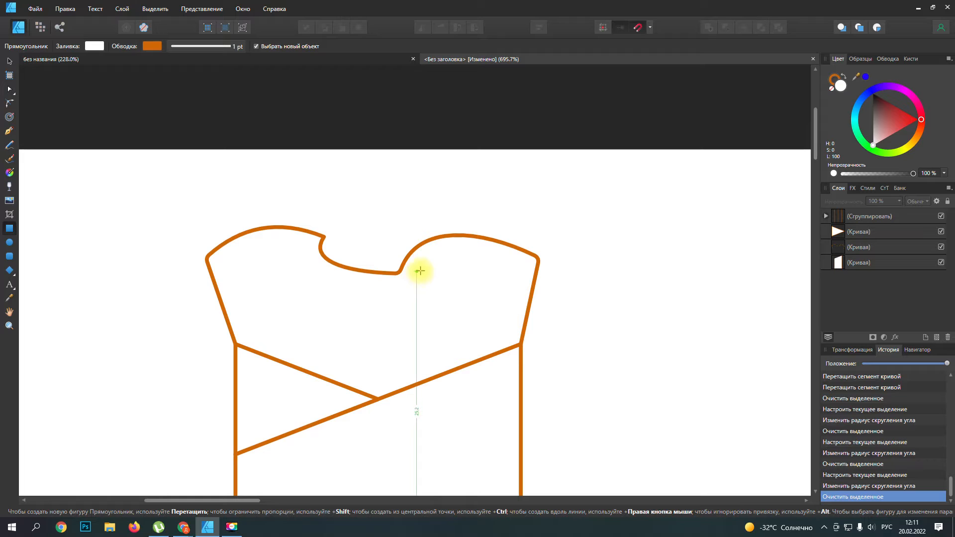
{"action": "left_click_drag", "start_coordinate": [418, 269], "coordinate": [466, 393]}
{"action": "left_click_drag", "start_coordinate": [439, 253], "coordinate": [448, 253]}
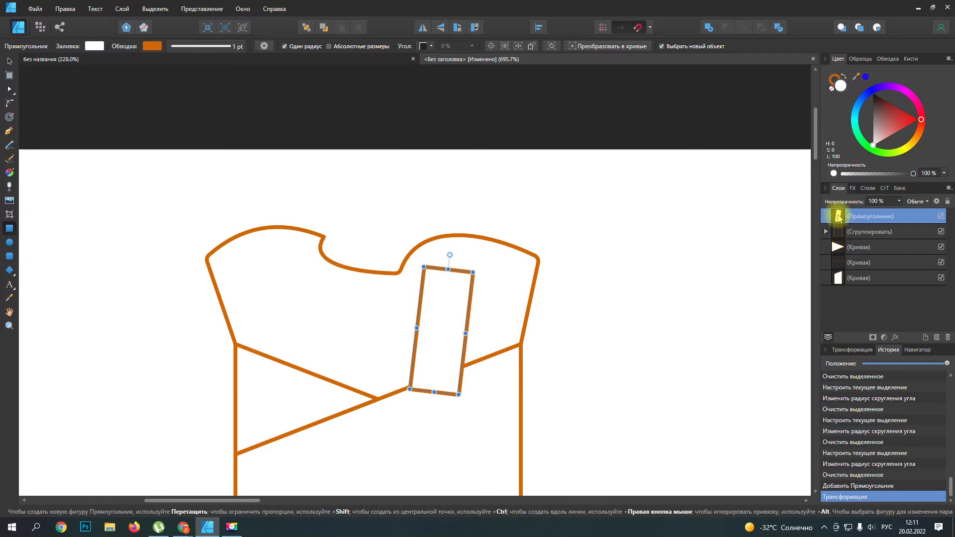
{"action": "left_click_drag", "start_coordinate": [836, 263], "coordinate": [833, 301]}
{"action": "left_click", "coordinate": [647, 338]}
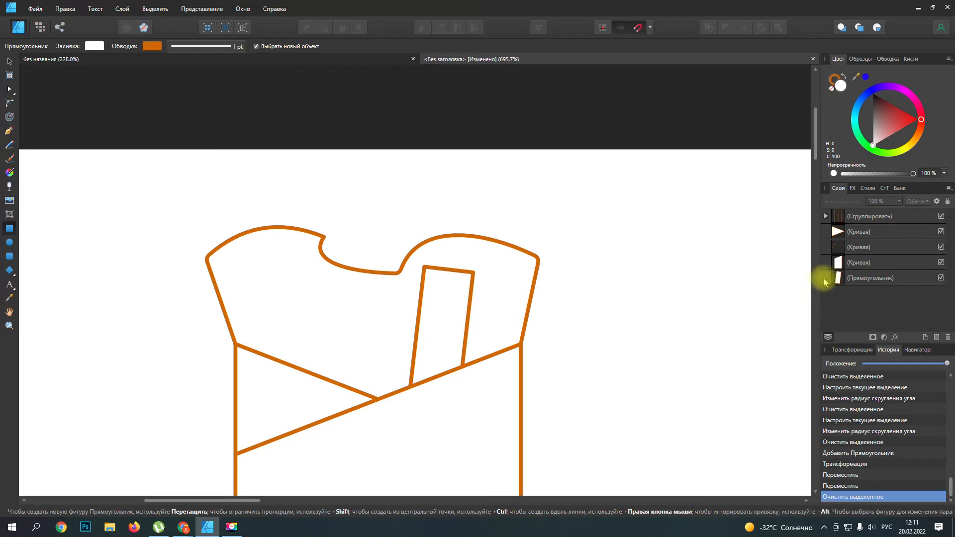
{"action": "left_click", "coordinate": [856, 247]}
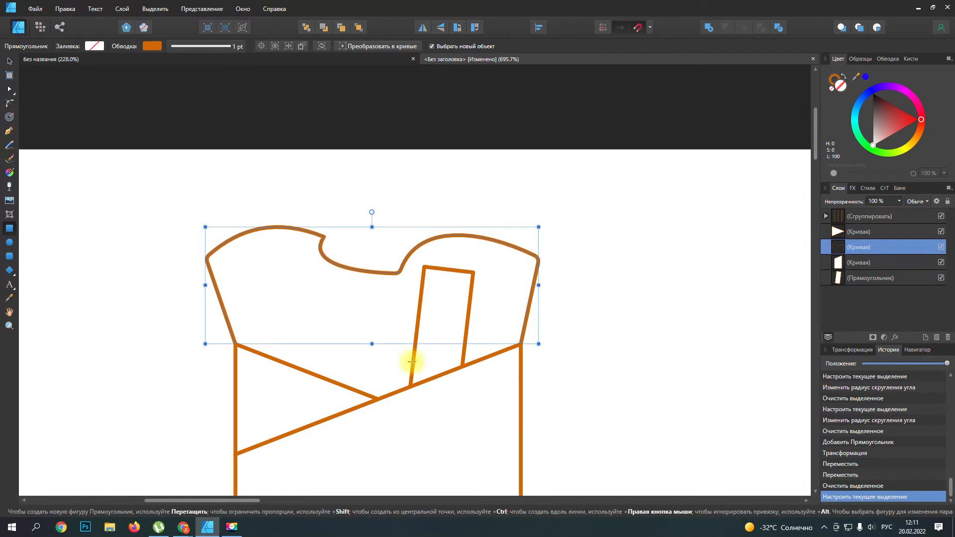
{"action": "left_click", "coordinate": [626, 306]}
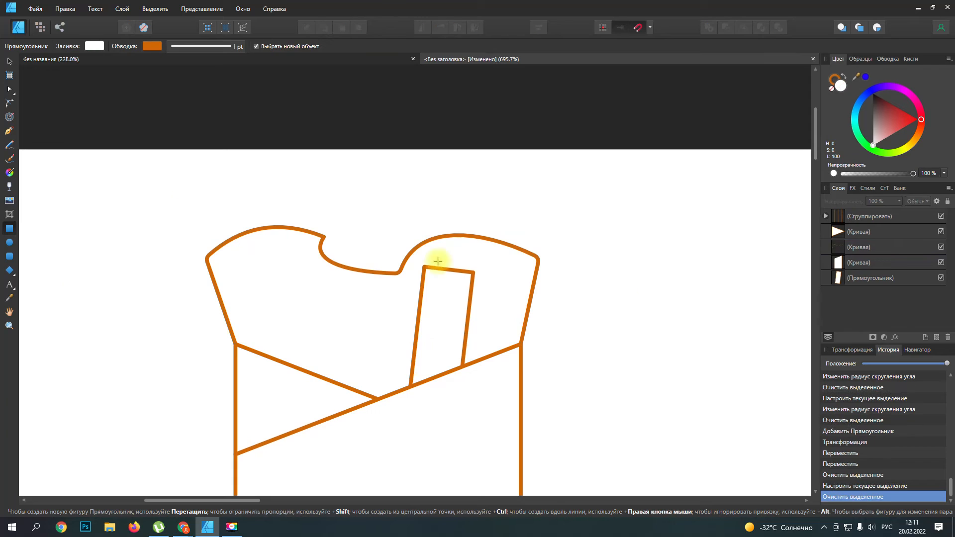
Step: Using the reference logo as a guide, draw a circle just left of the tilted rectangle and place it behind all other shapes
{"action": "left_click", "coordinate": [9, 242]}
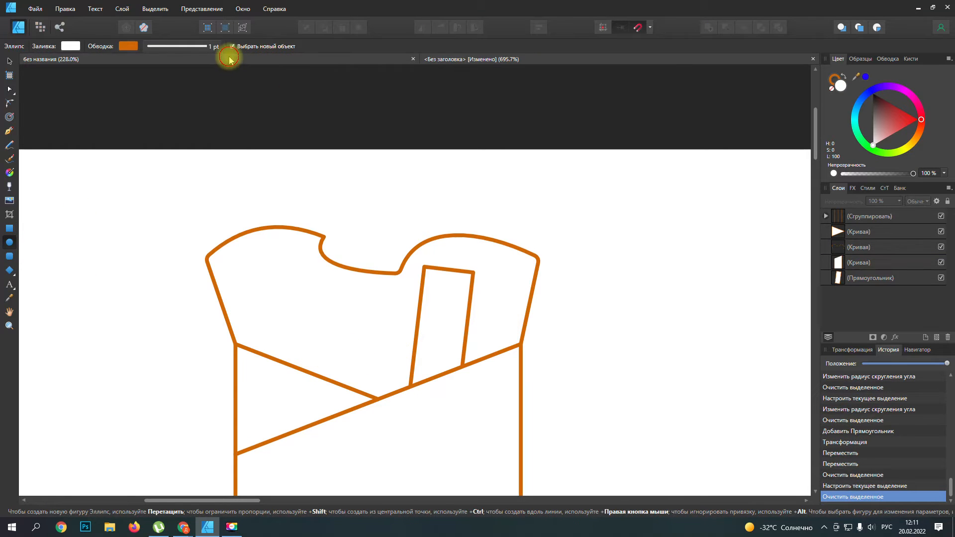
{"action": "left_click", "coordinate": [437, 60]}
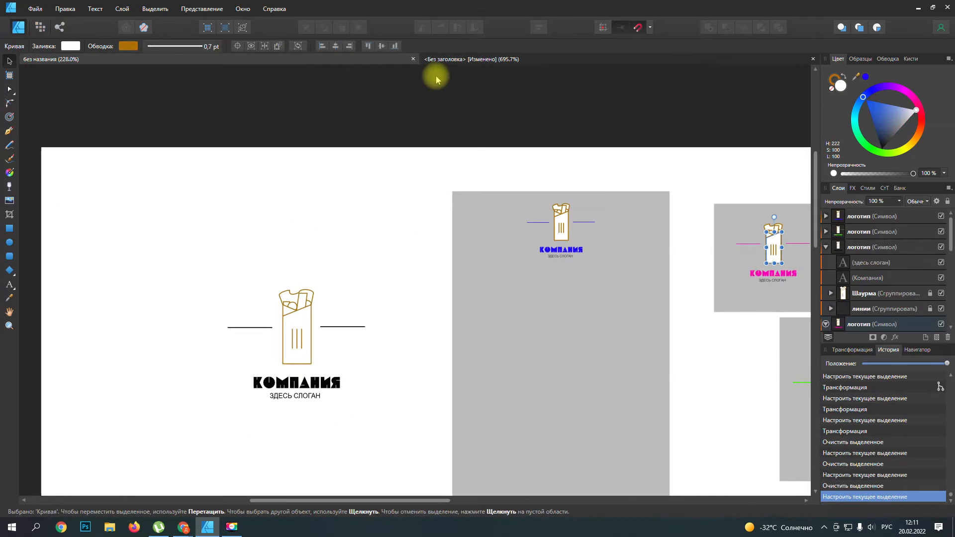
{"action": "left_click", "coordinate": [488, 62]}
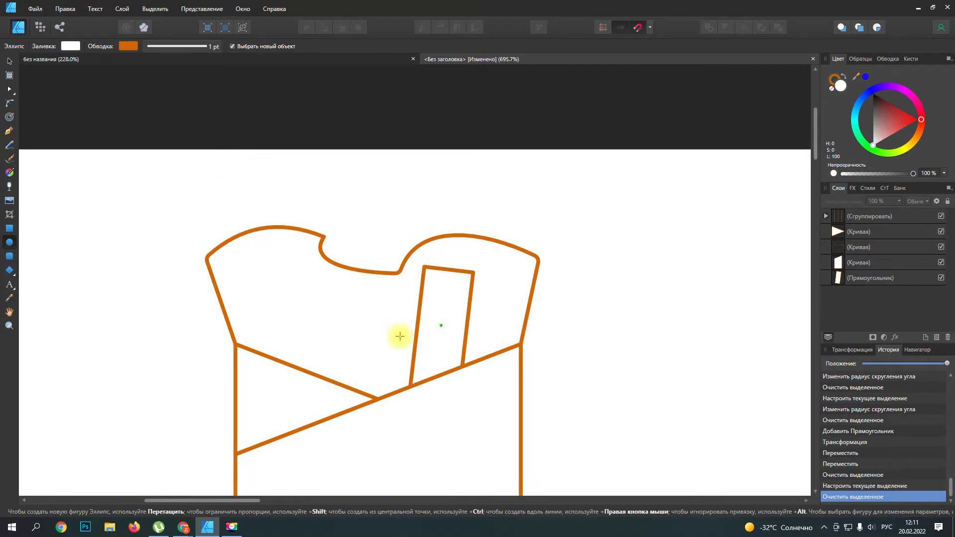
{"action": "left_click_drag", "start_coordinate": [333, 321], "coordinate": [419, 406]}
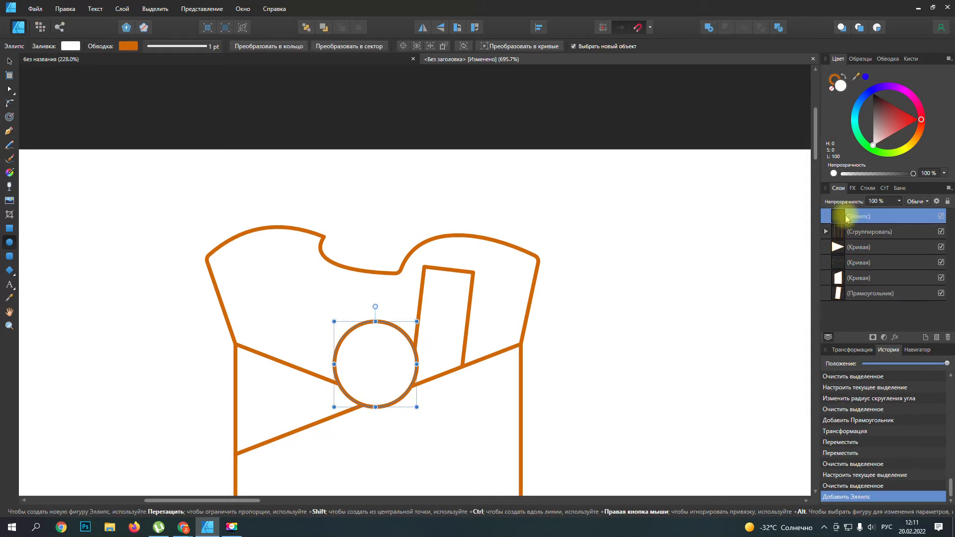
{"action": "left_click_drag", "start_coordinate": [838, 216], "coordinate": [840, 306]}
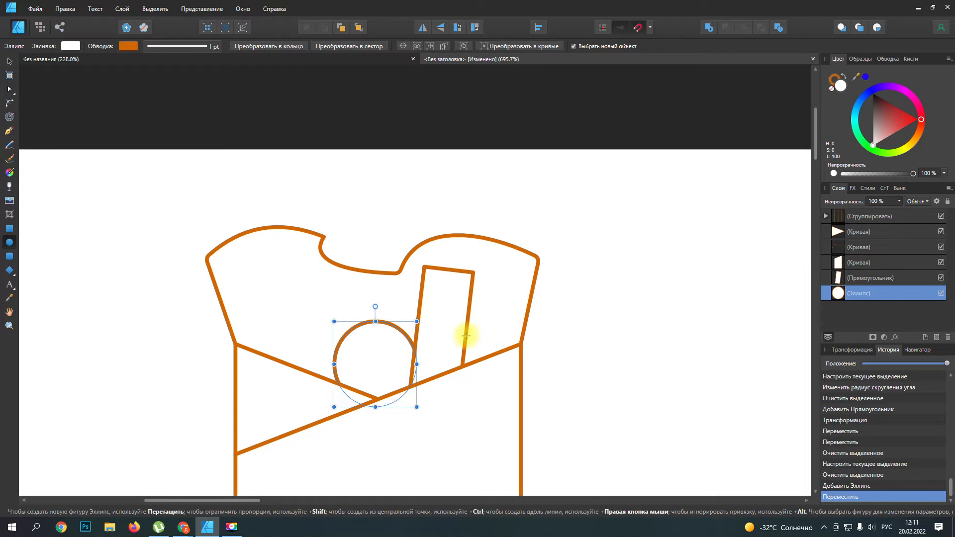
Step: Draw a flat ellipse behind the tilted rectangle and stretch it from there to the wrapper's upper-right corner
{"action": "mouse_move", "coordinate": [466, 336]}
{"action": "left_mouse_down"}
{"action": "mouse_move", "coordinate": [517, 343]}
{"action": "mouse_move", "coordinate": [525, 364]}
{"action": "left_mouse_up"}
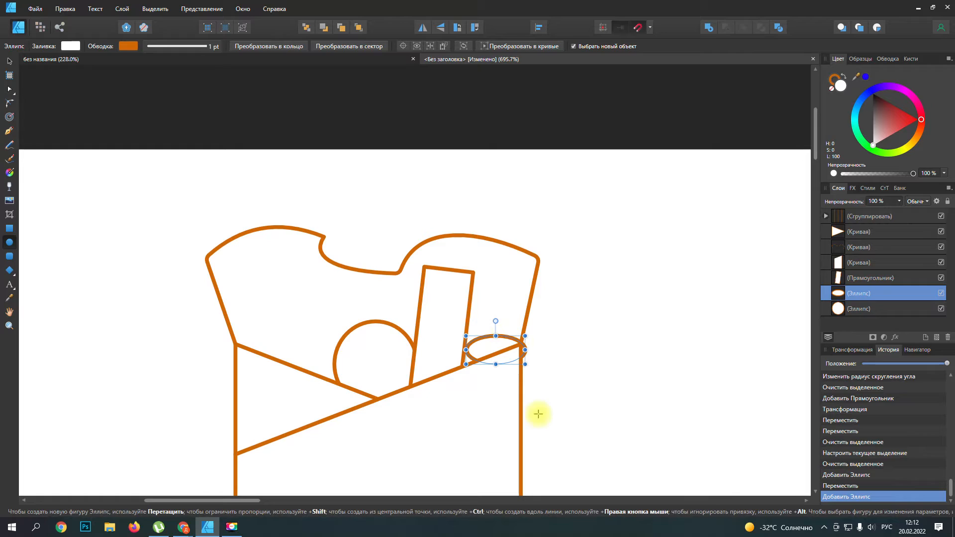
{"action": "left_click", "coordinate": [9, 61]}
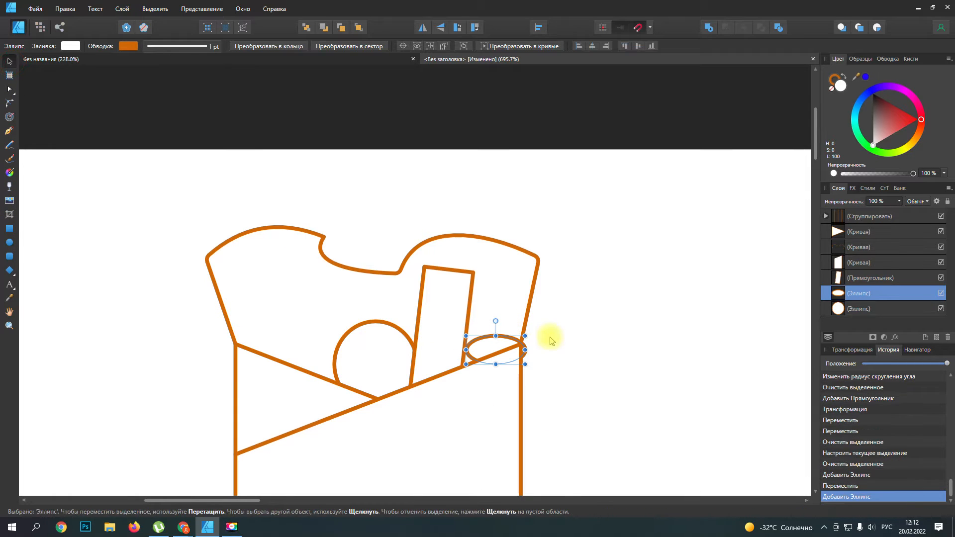
{"action": "left_click_drag", "start_coordinate": [508, 342], "coordinate": [450, 374]}
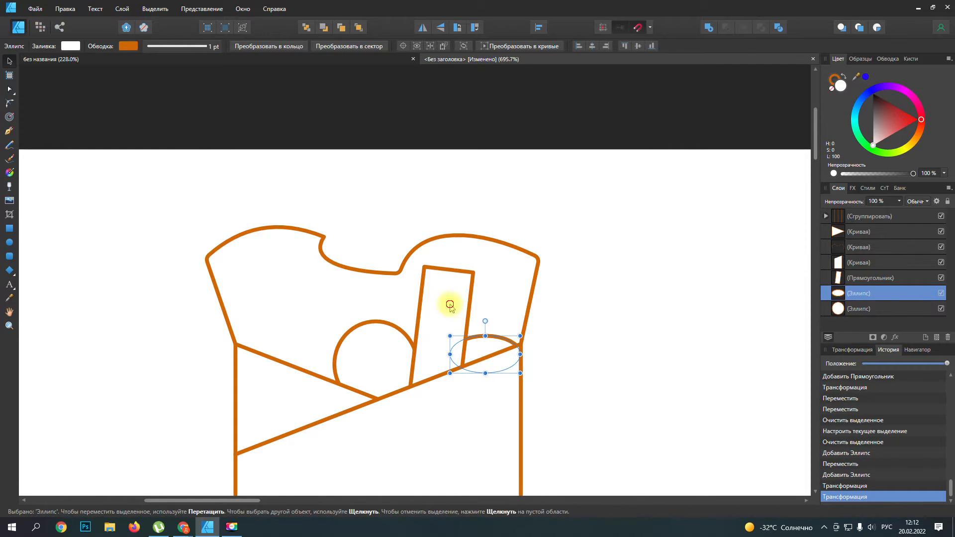
Step: Widen the tilted rectangle to the left and extend its lower edge further down behind the wrapper
{"action": "left_click", "coordinate": [468, 275]}
{"action": "mouse_move", "coordinate": [416, 329]}
{"action": "left_mouse_down"}
{"action": "mouse_move", "coordinate": [399, 324]}
{"action": "mouse_move", "coordinate": [408, 330]}
{"action": "left_mouse_up"}
{"action": "left_click_drag", "start_coordinate": [429, 391], "coordinate": [429, 398]}
{"action": "left_click_drag", "start_coordinate": [464, 337], "coordinate": [466, 338]}
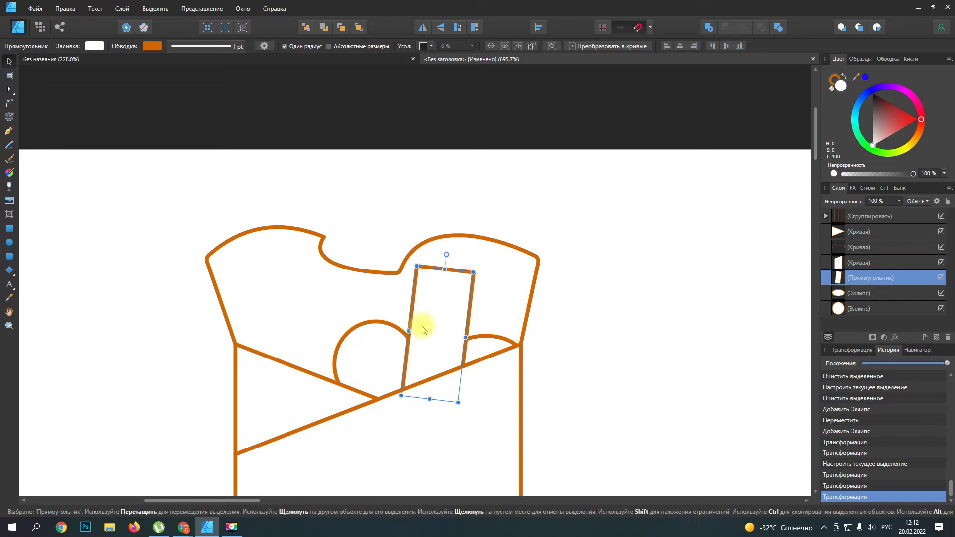
Step: Draw a nearly square rectangle left of the circle, behind the wrapper, and delete the stray small rectangle beside it
{"action": "left_click", "coordinate": [6, 228]}
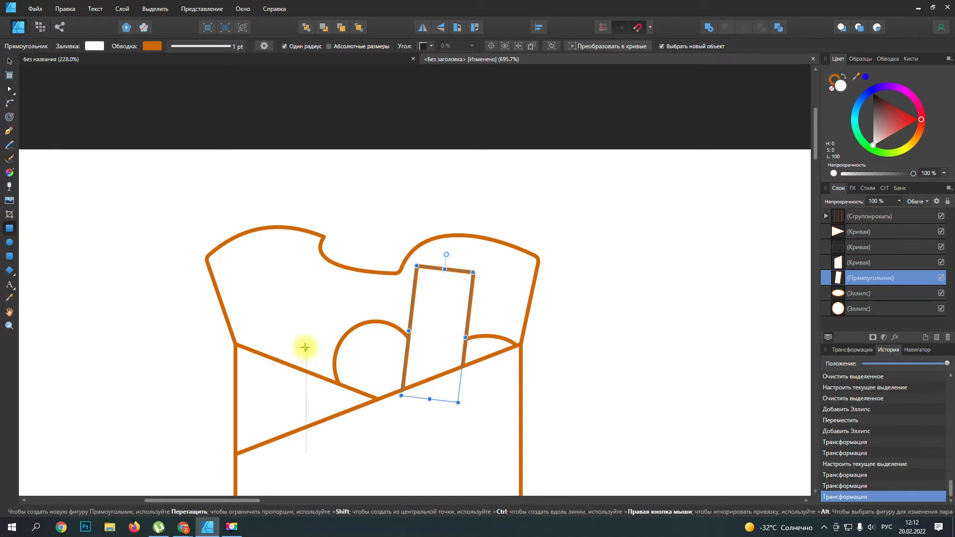
{"action": "left_click_drag", "start_coordinate": [284, 335], "coordinate": [345, 402]}
{"action": "left_click_drag", "start_coordinate": [276, 314], "coordinate": [262, 348]}
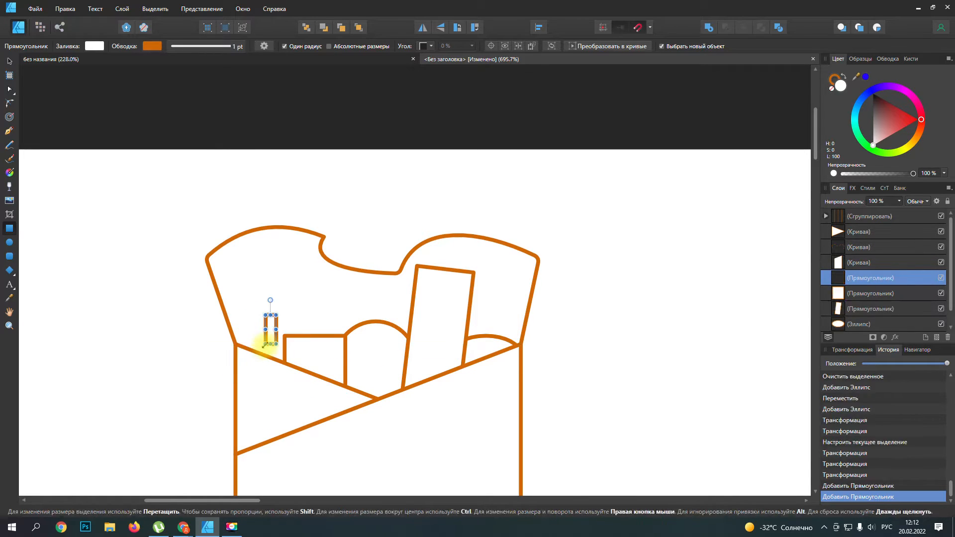
{"action": "key", "text": "Delete"}
Step: Draw a rounded ellipse at the wrapper's upper-left corner, overlapping the square rectangle, and compare the filling with the reference logo
{"action": "left_click", "coordinate": [9, 243]}
{"action": "left_click_drag", "start_coordinate": [234, 328], "coordinate": [298, 379]}
{"action": "left_click", "coordinate": [309, 309]}
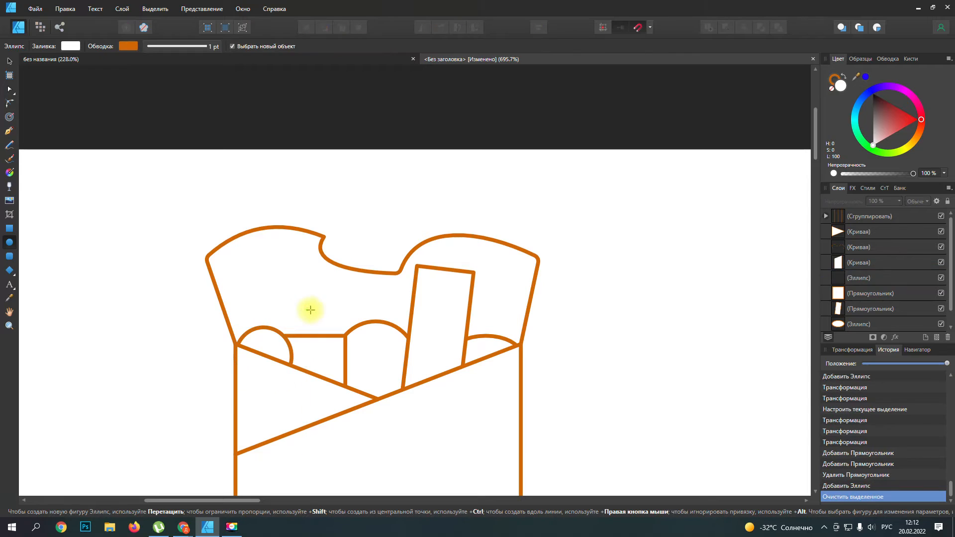
{"action": "left_click", "coordinate": [336, 62]}
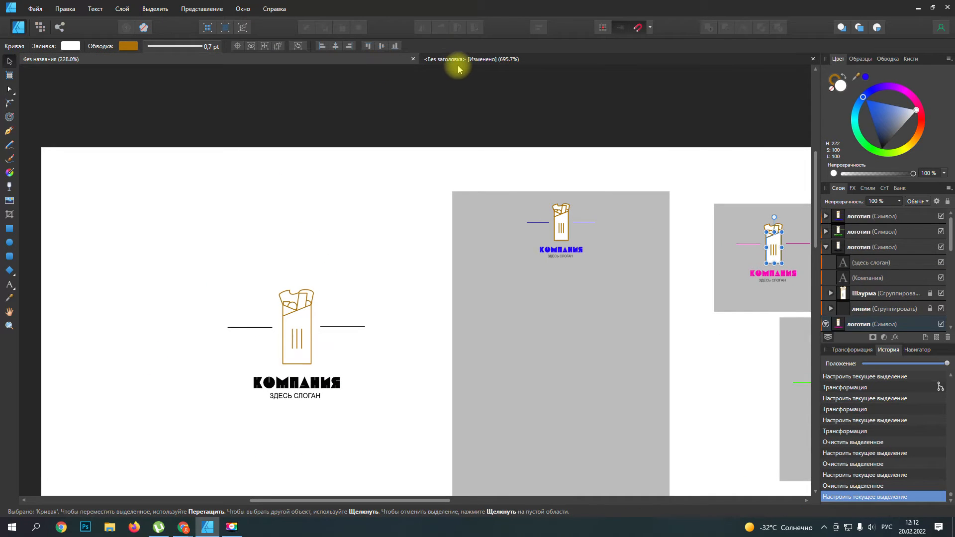
{"action": "left_click", "coordinate": [476, 62]}
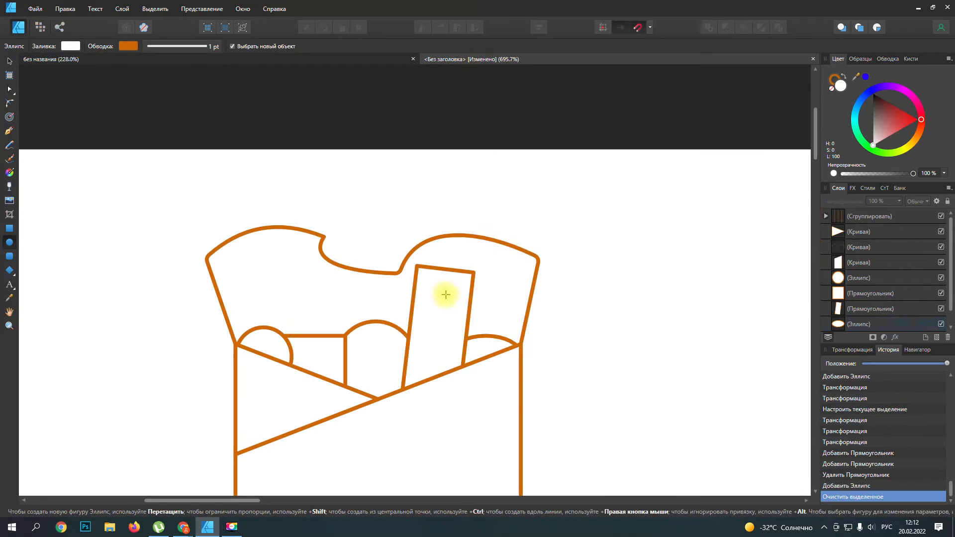
Step: Select the curved filling outline and lower its top edge to reduce its height to about 9.2 mm
{"action": "scroll", "coordinate": [451, 292], "scroll_direction": "down", "scroll_amount": 7}
{"action": "scroll", "coordinate": [497, 364], "scroll_direction": "down", "scroll_amount": 3}
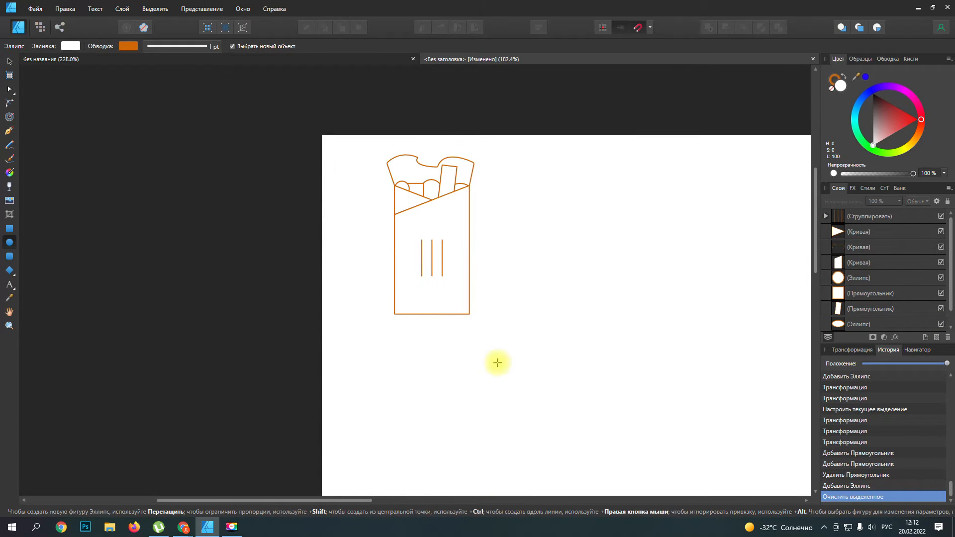
{"action": "scroll", "coordinate": [497, 364], "scroll_direction": "up", "scroll_amount": 2}
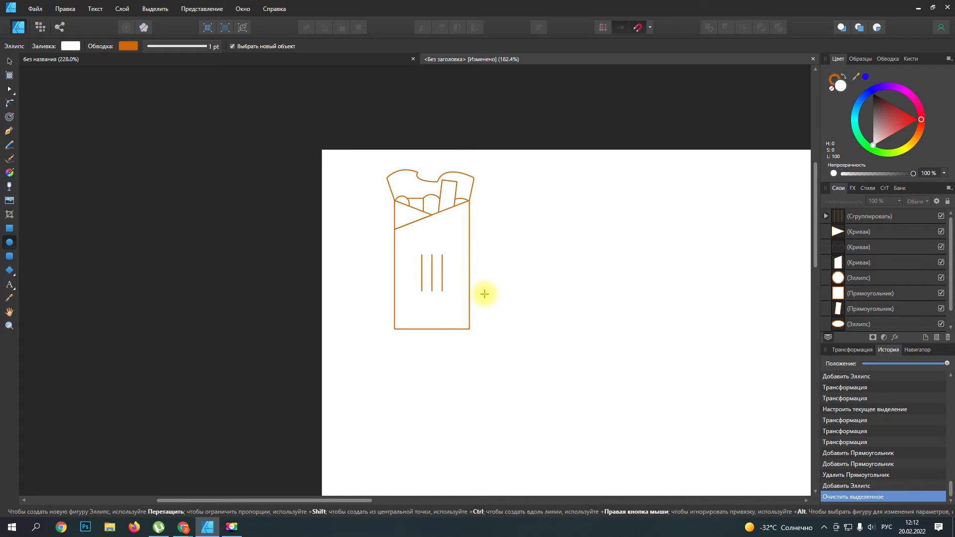
{"action": "scroll", "coordinate": [479, 295], "scroll_direction": "up", "scroll_amount": 3}
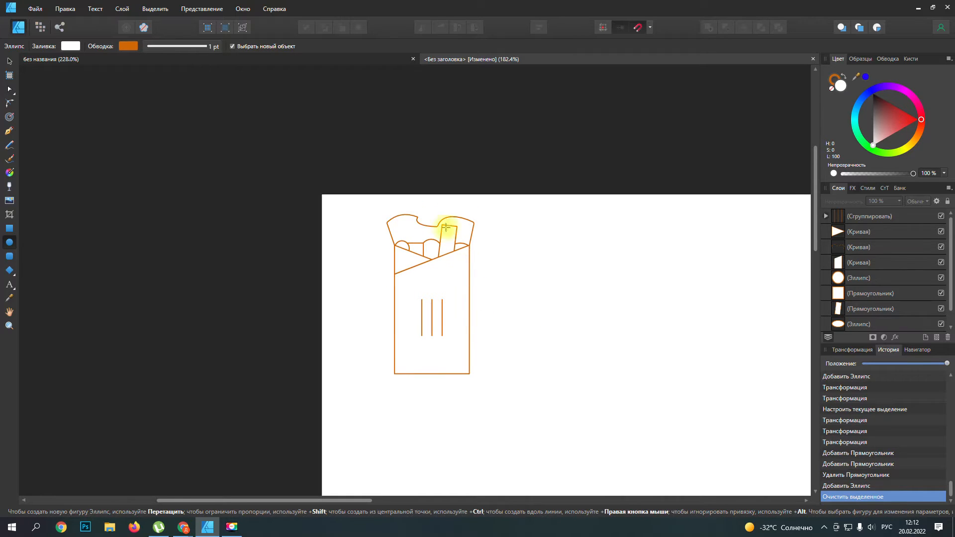
{"action": "left_click", "coordinate": [857, 265]}
{"action": "left_click", "coordinate": [859, 249]}
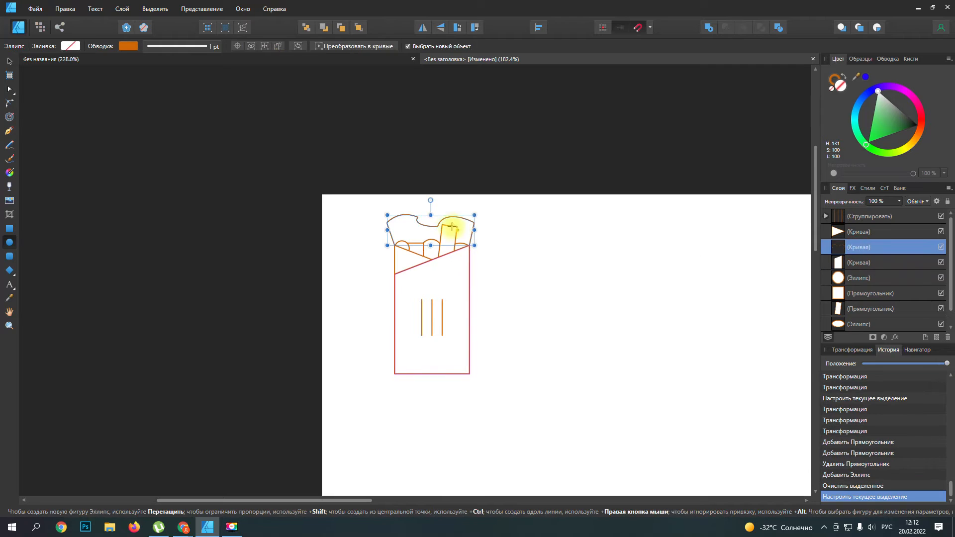
{"action": "left_click_drag", "start_coordinate": [431, 215], "coordinate": [431, 219]}
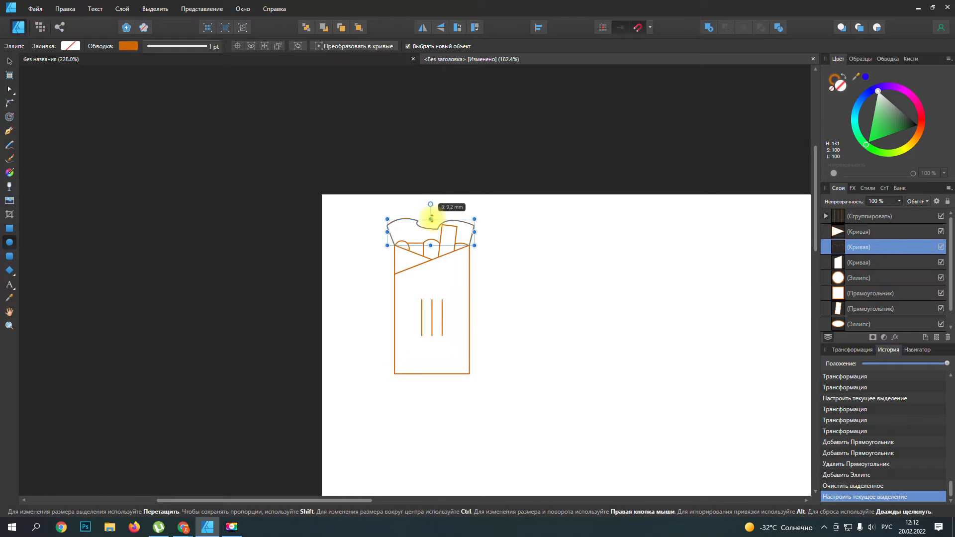
Step: Raise the bottom edge of the wrapper body slightly to shorten it
{"action": "key", "text": "ctrl+d"}
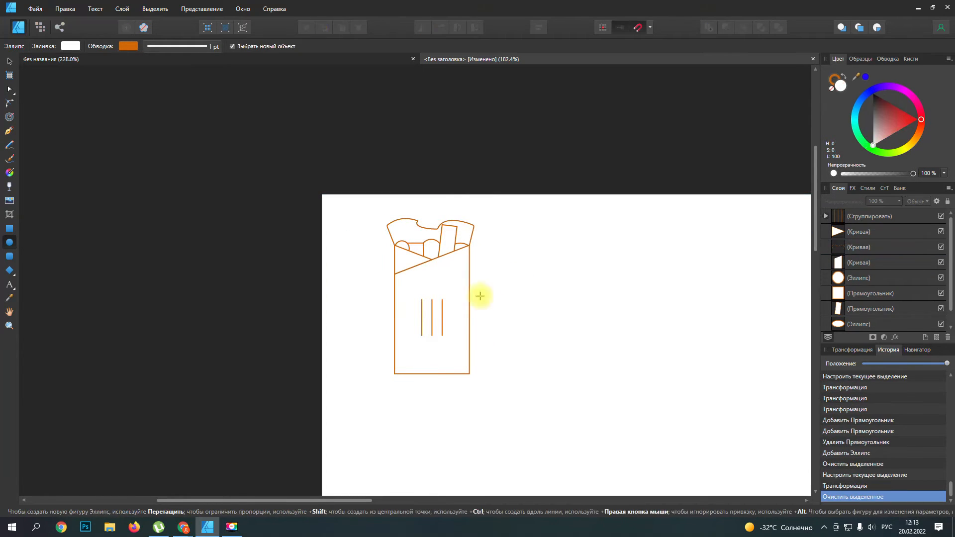
{"action": "scroll", "coordinate": [440, 309], "scroll_direction": "up", "scroll_amount": 1}
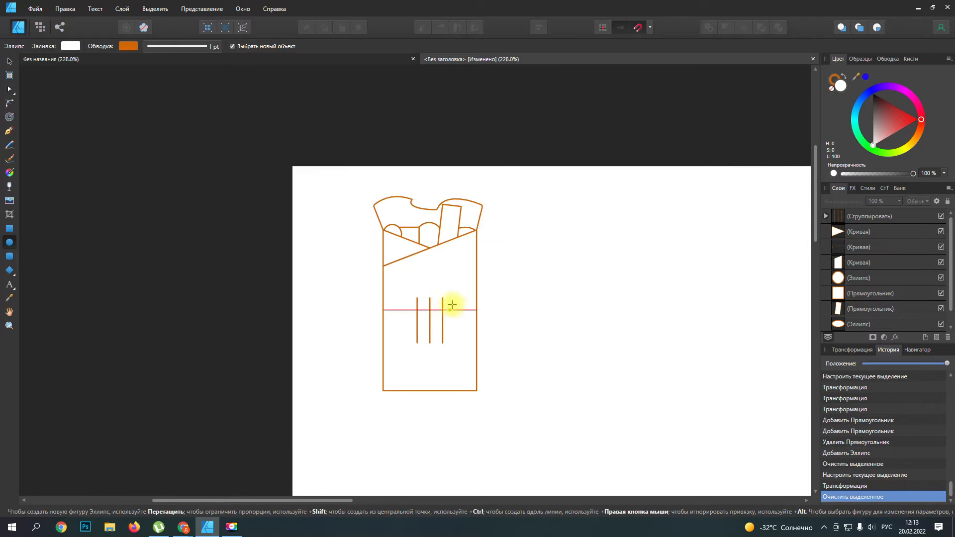
{"action": "left_click", "coordinate": [445, 378]}
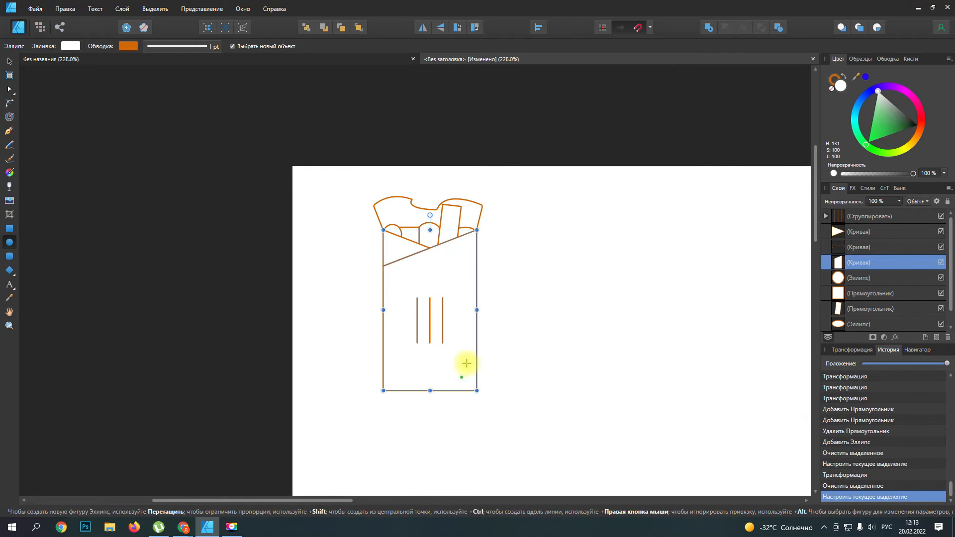
{"action": "left_click_drag", "start_coordinate": [431, 391], "coordinate": [430, 385]}
Step: Select all the wrap's layers, from the three-line group to the lowest ellipse, and group them
{"action": "scroll", "coordinate": [861, 268], "scroll_direction": "down", "scroll_amount": 1}
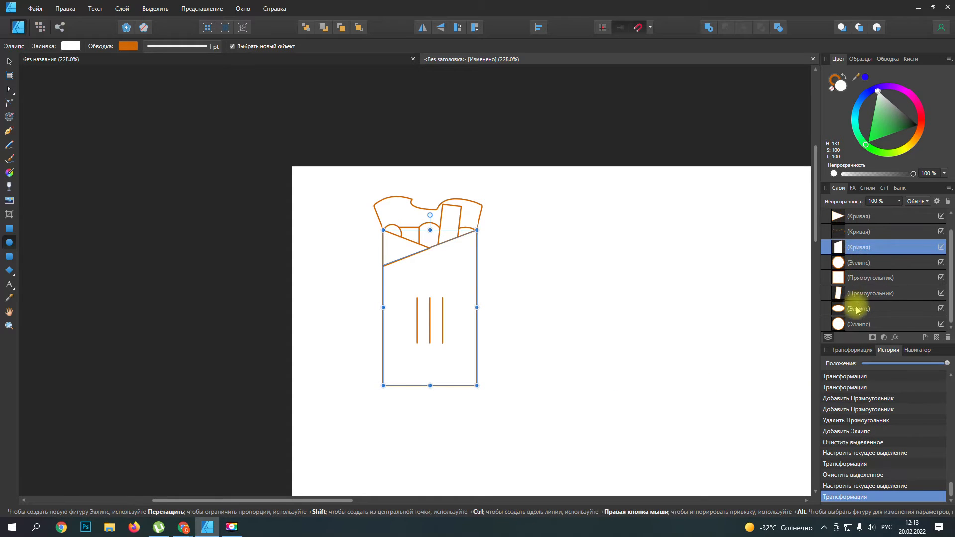
{"action": "left_click", "coordinate": [849, 325]}
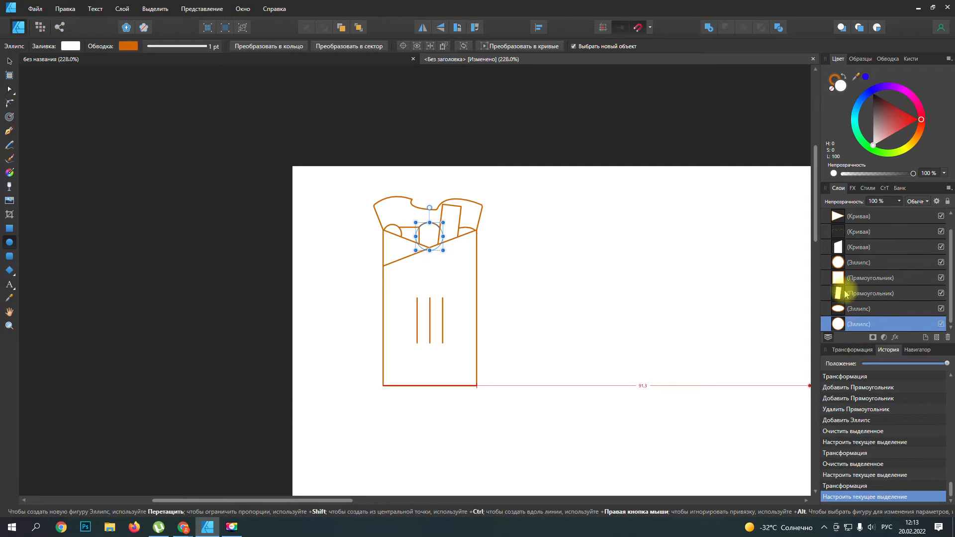
{"action": "scroll", "coordinate": [849, 292], "scroll_direction": "up", "scroll_amount": 1}
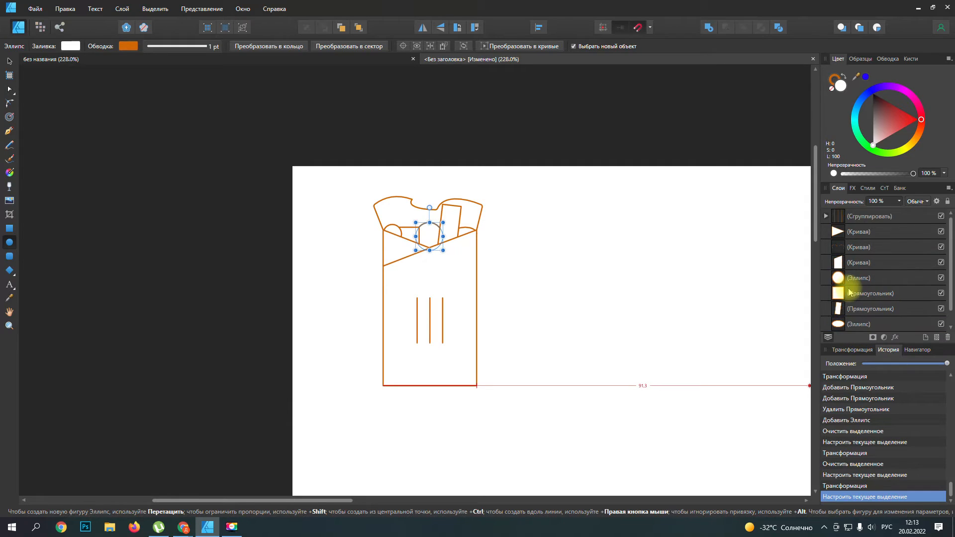
{"action": "left_click", "coordinate": [859, 218], "text": "shift"}
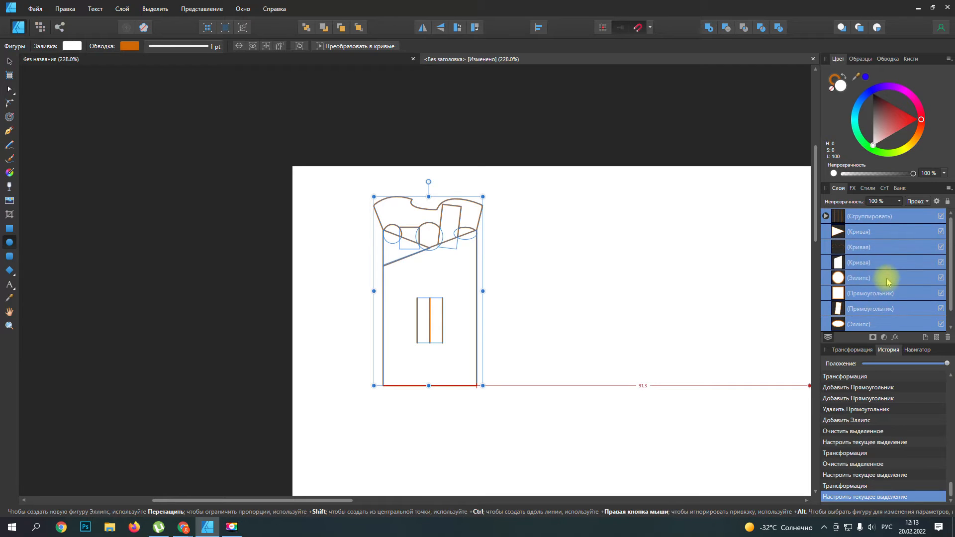
{"action": "right_click", "coordinate": [873, 221]}
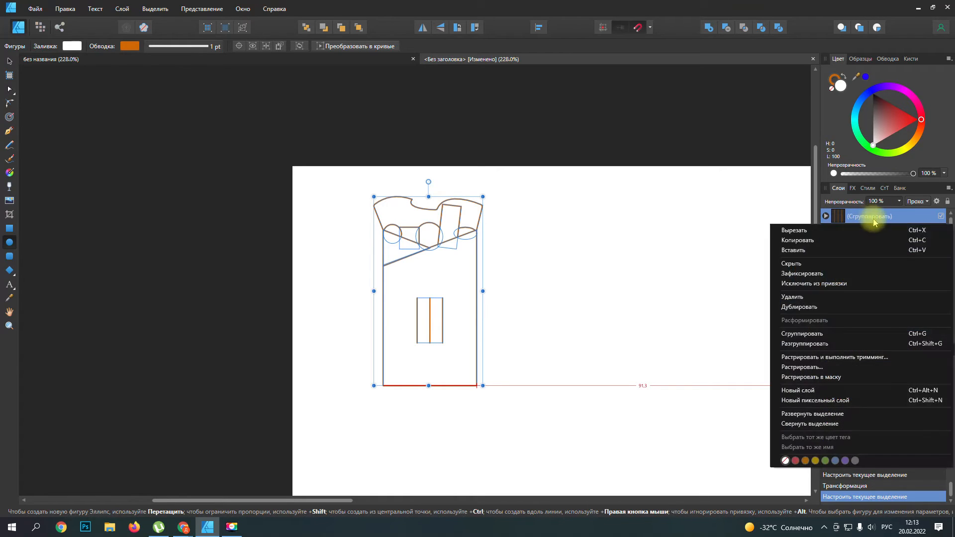
{"action": "left_click", "coordinate": [818, 334]}
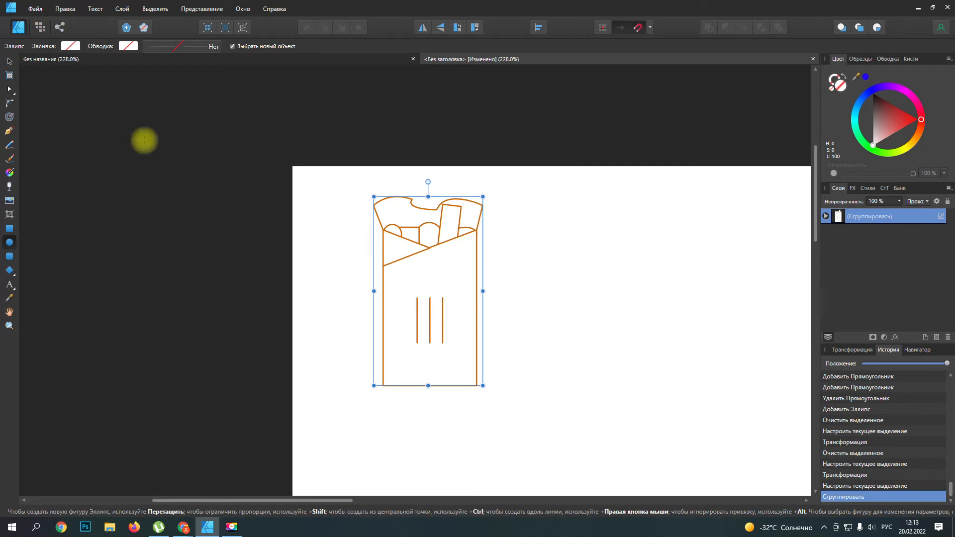
Step: Move the grouped wrap to the right and slightly down on the page, leaving the group unlocked
{"action": "left_click", "coordinate": [9, 60]}
{"action": "left_click_drag", "start_coordinate": [429, 284], "coordinate": [502, 299]}
{"action": "left_click", "coordinate": [929, 215]}
{"action": "left_click", "coordinate": [512, 287]}
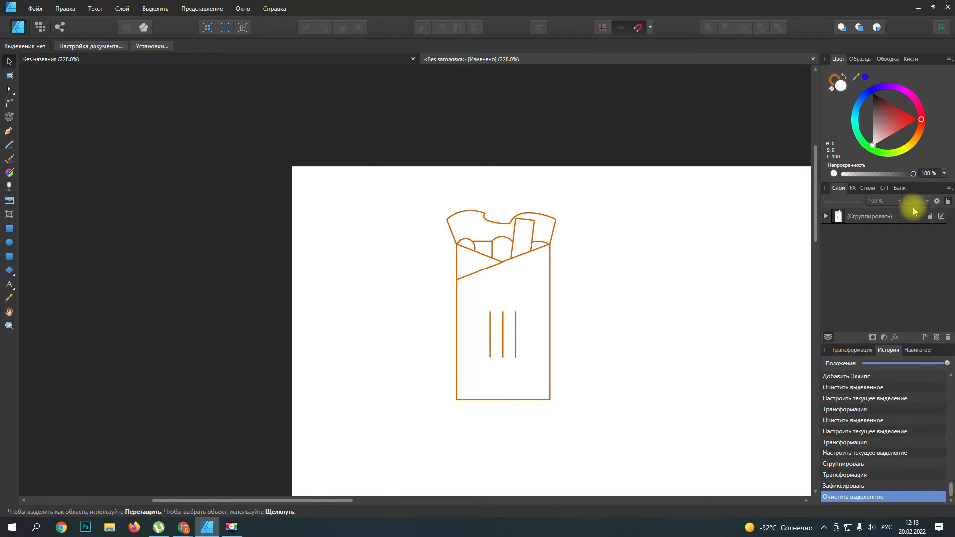
{"action": "left_click", "coordinate": [930, 216]}
{"action": "left_click_drag", "start_coordinate": [528, 288], "coordinate": [531, 326]}
Step: Draw a large rectangle around the whole wrap as a frame and place it behind the wrap group
{"action": "scroll", "coordinate": [539, 393], "scroll_direction": "down", "scroll_amount": 3}
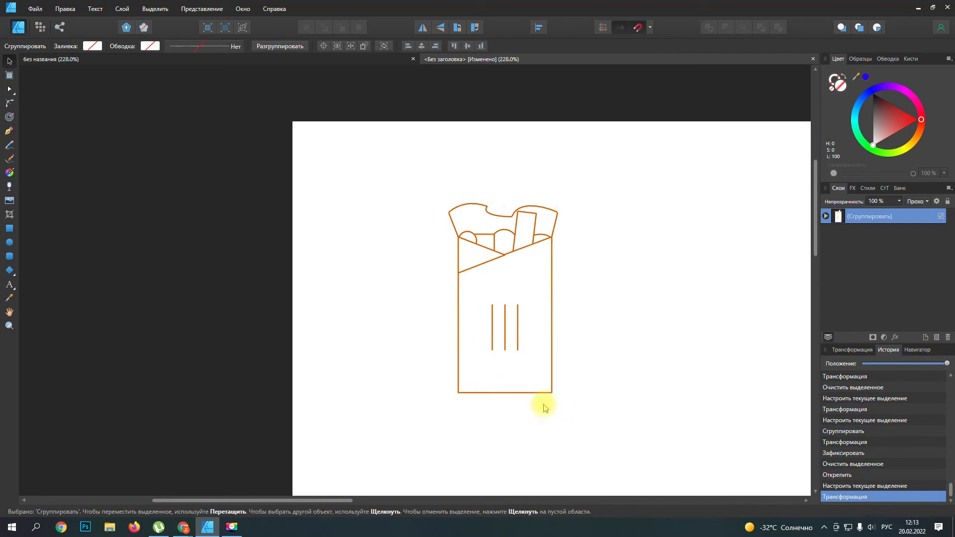
{"action": "left_click", "coordinate": [9, 229]}
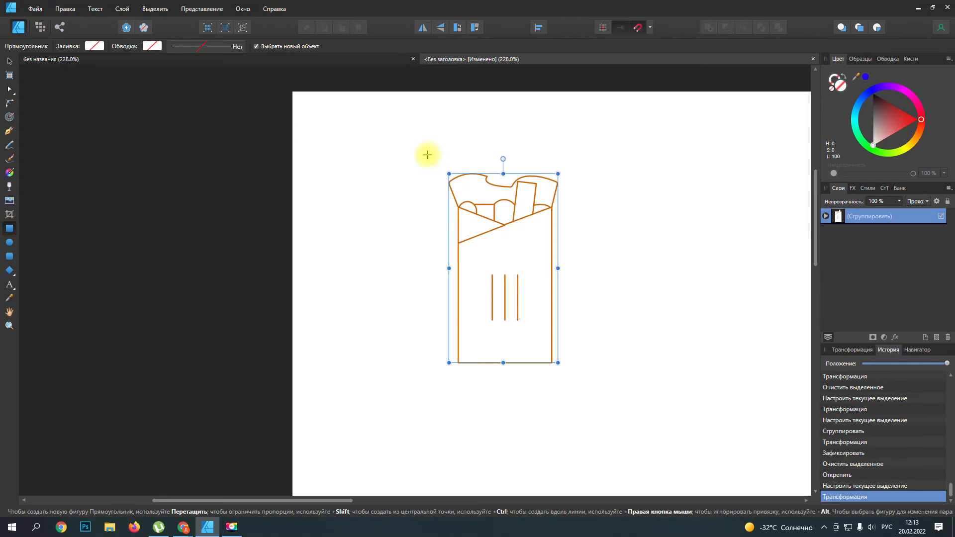
{"action": "left_click_drag", "start_coordinate": [424, 156], "coordinate": [532, 241]}
{"action": "left_click_drag", "start_coordinate": [572, 338], "coordinate": [581, 375]}
{"action": "left_click_drag", "start_coordinate": [821, 214], "coordinate": [825, 244]}
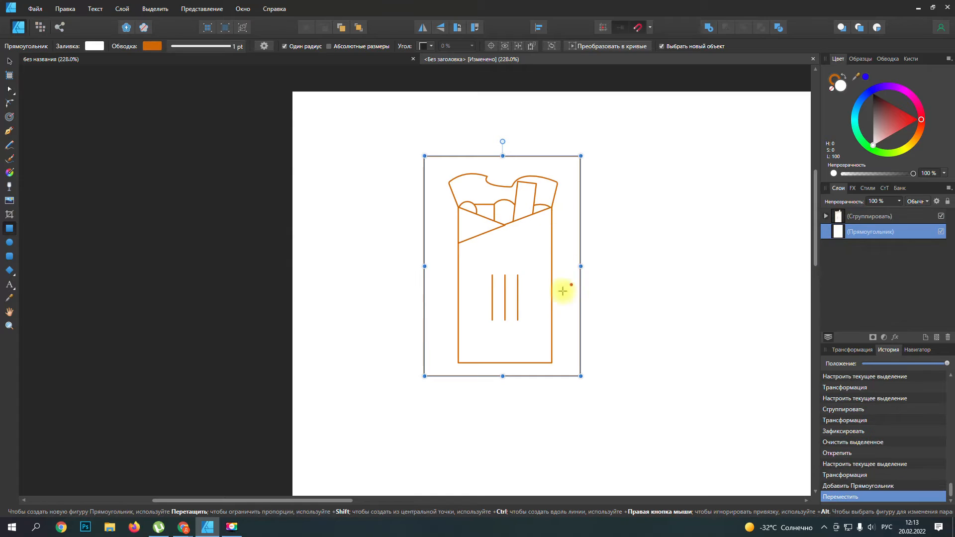
Step: Shift the frame rectangle to centre it around the wrap and narrow it from both sides
{"action": "left_click", "coordinate": [9, 60]}
{"action": "left_click_drag", "start_coordinate": [508, 256], "coordinate": [511, 265]}
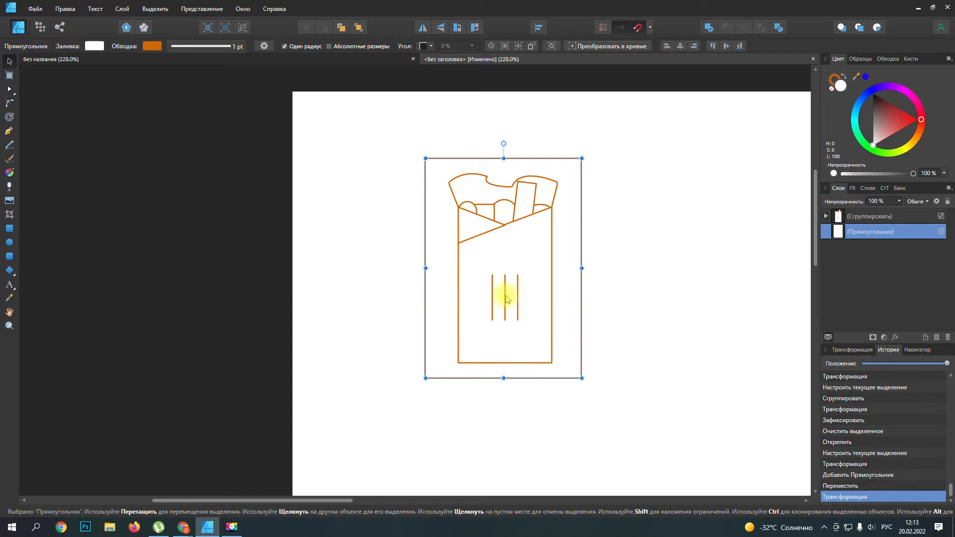
{"action": "left_click_drag", "start_coordinate": [426, 268], "coordinate": [448, 269]}
{"action": "mouse_move", "coordinate": [567, 254]}
{"action": "left_mouse_down"}
{"action": "mouse_move", "coordinate": [548, 252]}
{"action": "mouse_move", "coordinate": [559, 254]}
{"action": "left_mouse_up"}
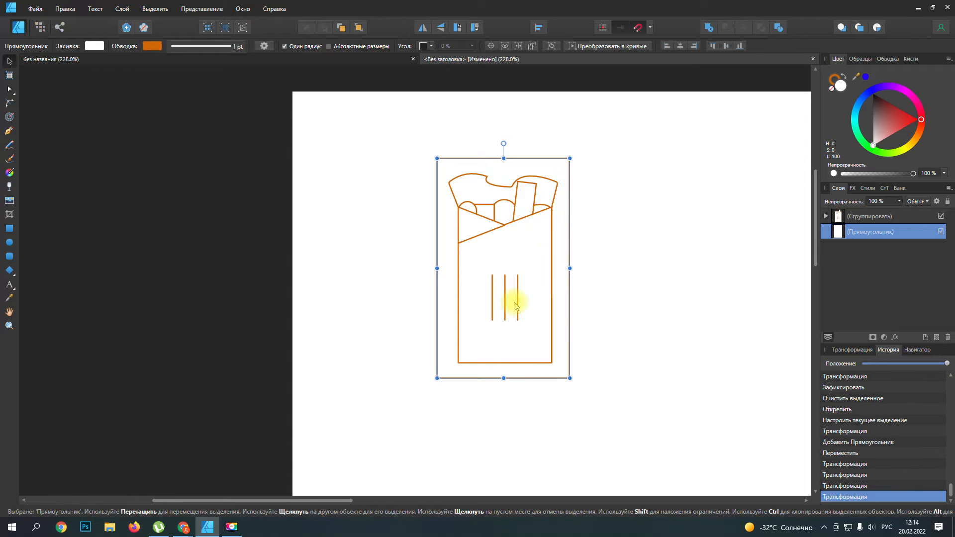
{"action": "scroll", "coordinate": [510, 298], "scroll_direction": "up", "scroll_amount": 4}
{"action": "left_click_drag", "start_coordinate": [653, 197], "coordinate": [658, 197]}
Step: Inspect the inner lines and fold tip up close, and nudge the wrap group slightly upward
{"action": "scroll", "coordinate": [473, 258], "scroll_direction": "up", "scroll_amount": 5}
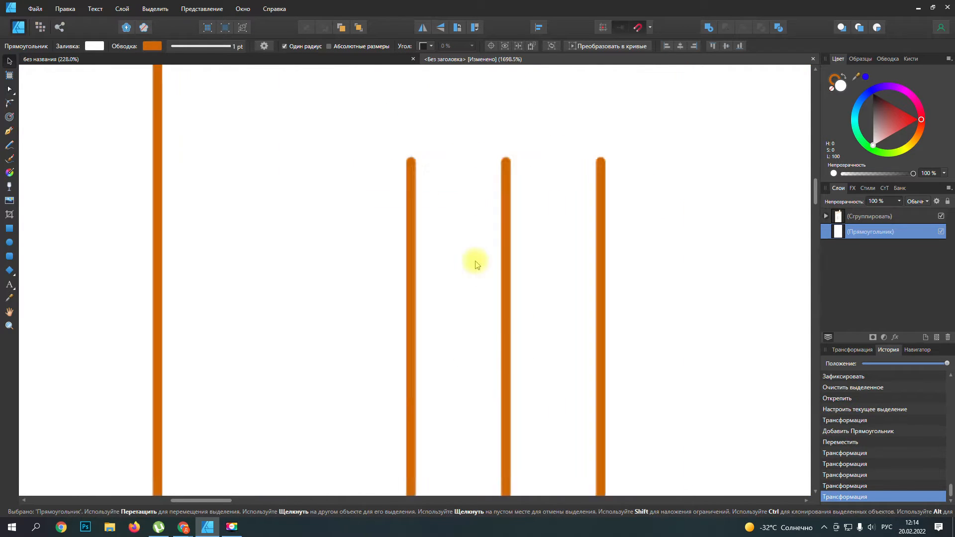
{"action": "scroll", "coordinate": [717, 257], "scroll_direction": "down", "scroll_amount": 6}
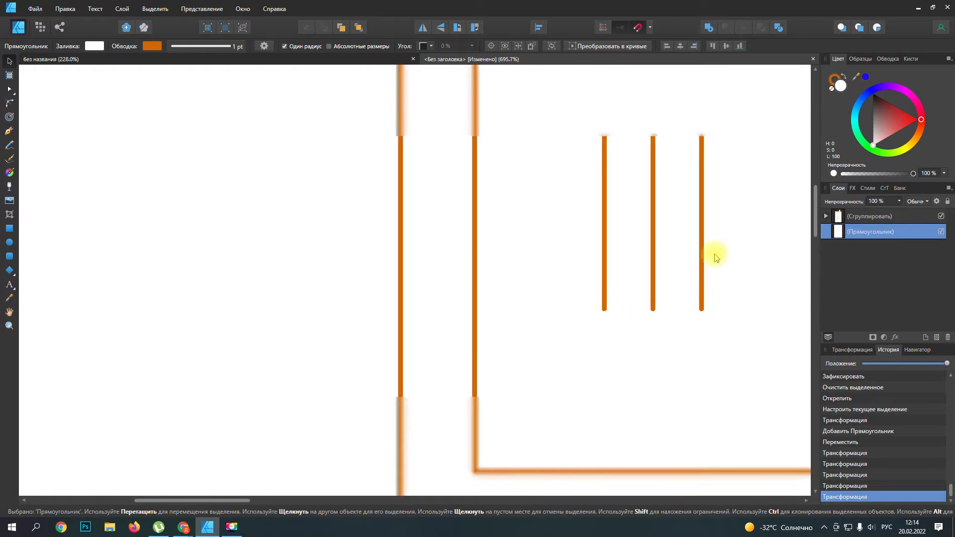
{"action": "left_click_drag", "start_coordinate": [235, 499], "coordinate": [304, 498]}
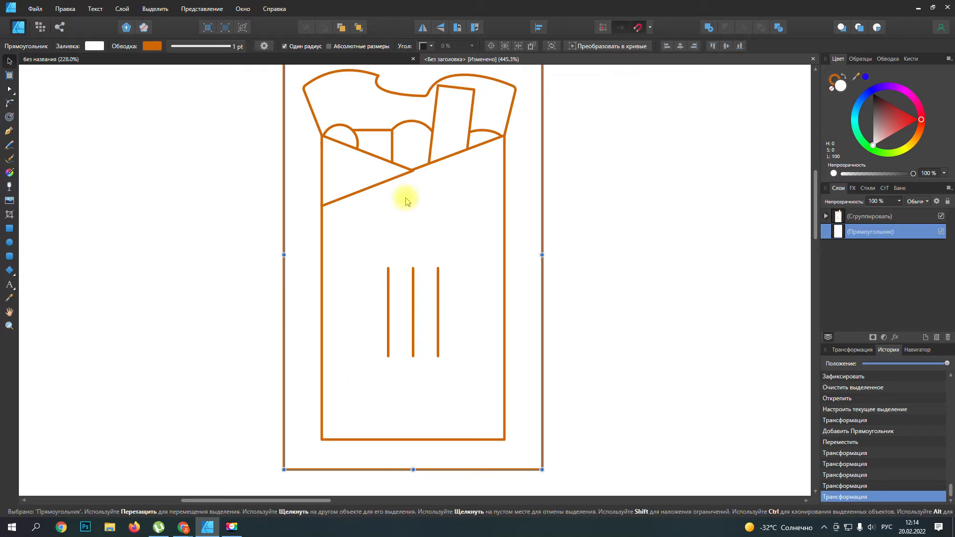
{"action": "left_click", "coordinate": [411, 170]}
{"action": "scroll", "coordinate": [411, 171], "scroll_direction": "up", "scroll_amount": 6}
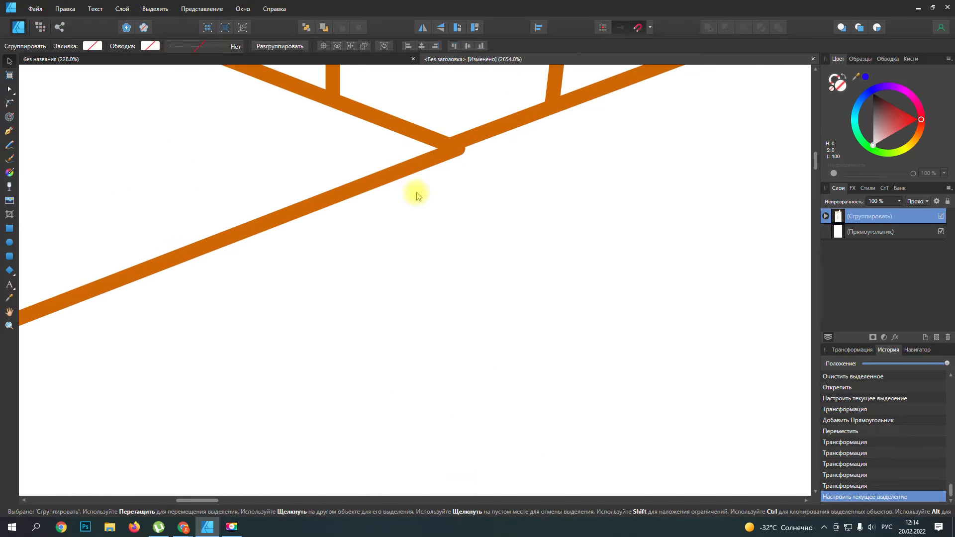
{"action": "left_click_drag", "start_coordinate": [446, 153], "coordinate": [447, 149]}
Step: Move the tip node of the wrapper's triangular fold slightly up so it meets the diagonal edge cleanly
{"action": "left_click", "coordinate": [10, 89]}
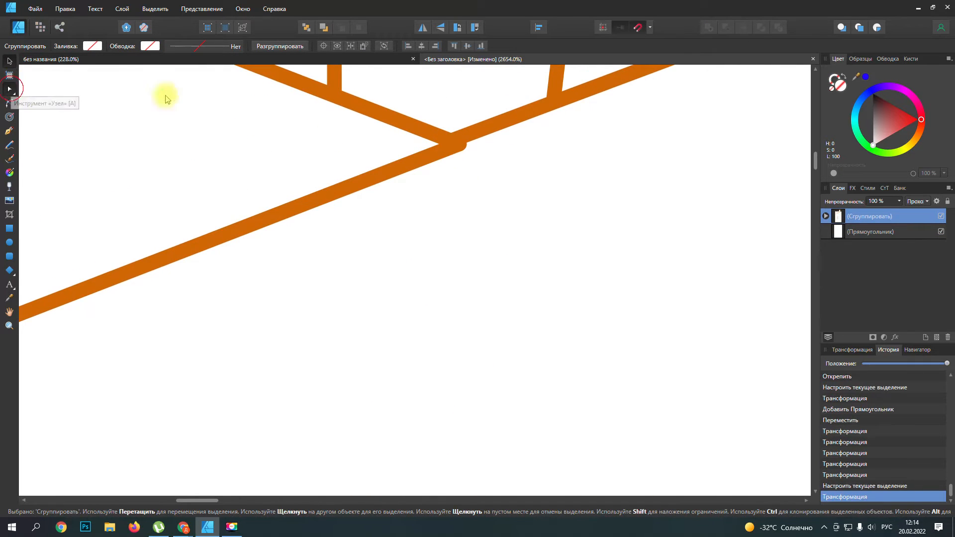
{"action": "left_click", "coordinate": [867, 240]}
{"action": "left_click", "coordinate": [825, 215]}
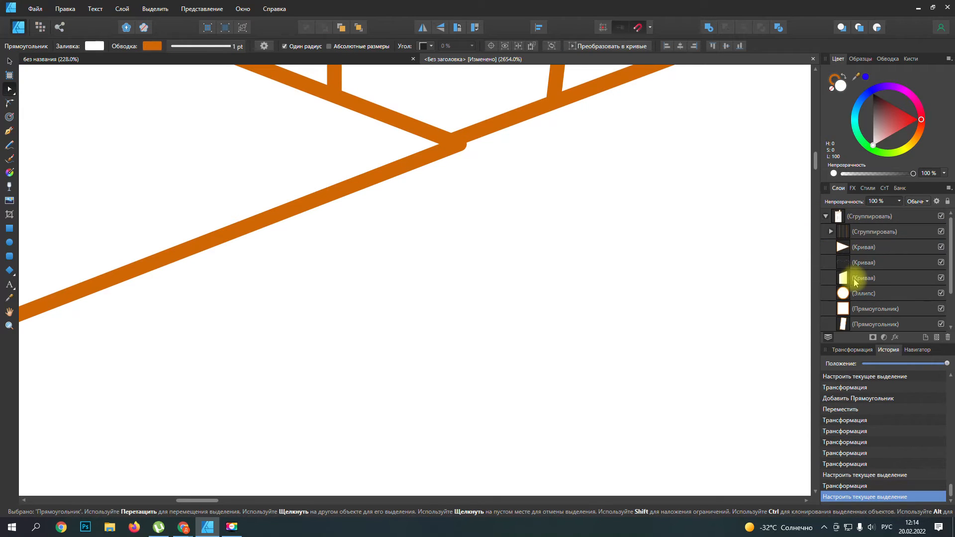
{"action": "left_click", "coordinate": [449, 146]}
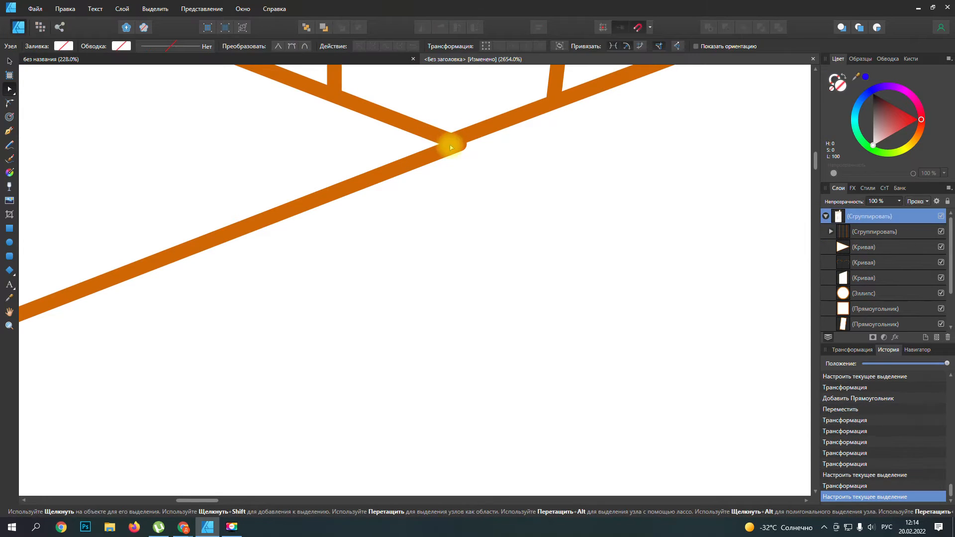
{"action": "left_click", "coordinate": [866, 245]}
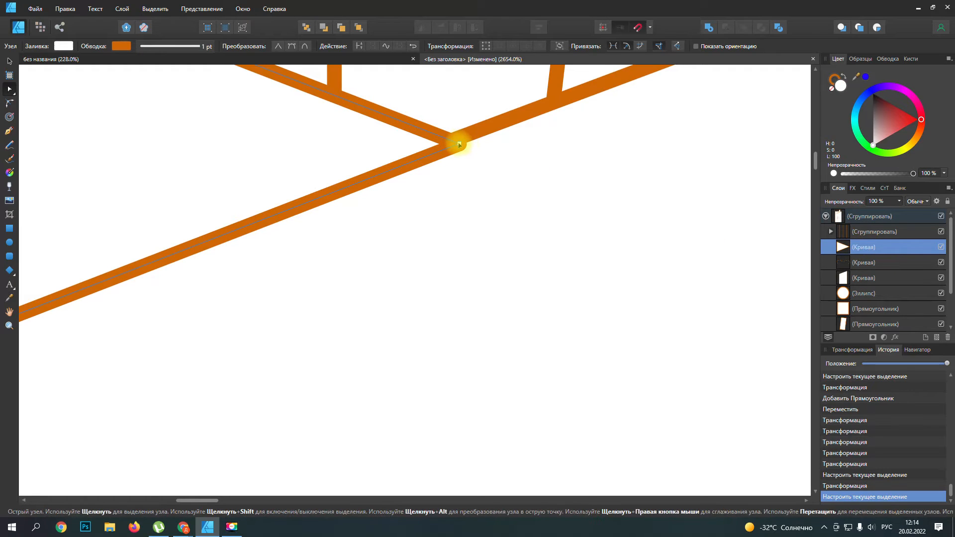
{"action": "left_click_drag", "start_coordinate": [459, 143], "coordinate": [458, 141]}
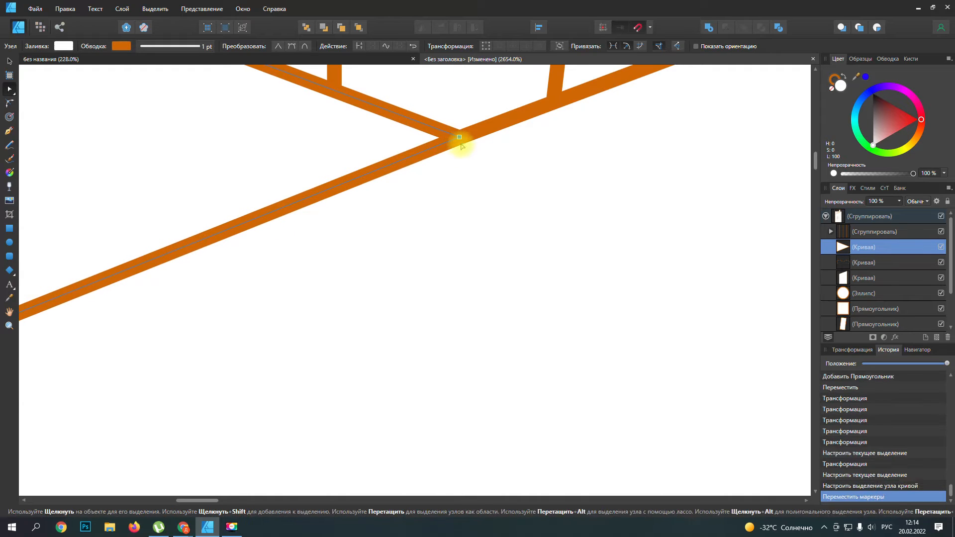
{"action": "scroll", "coordinate": [458, 143], "scroll_direction": "down", "scroll_amount": 5}
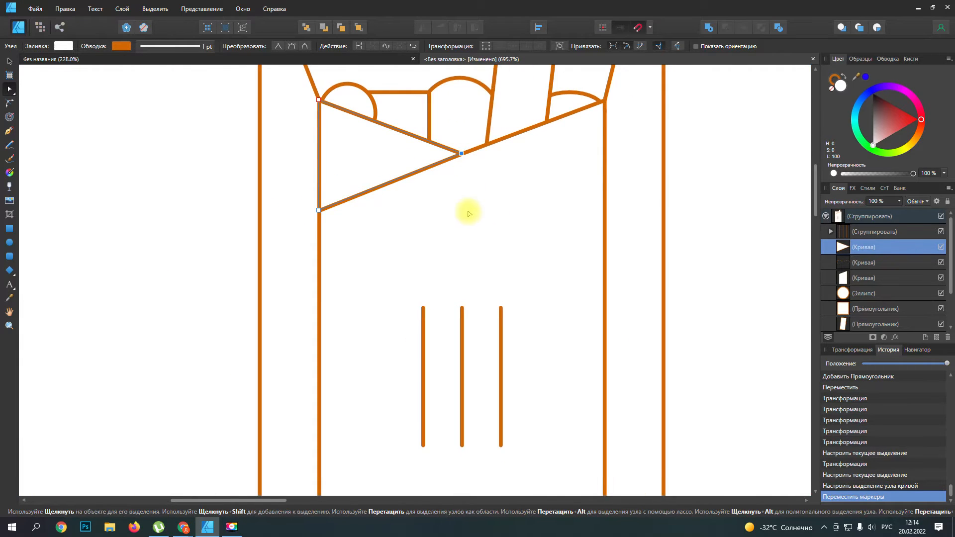
{"action": "scroll", "coordinate": [319, 187], "scroll_direction": "up", "scroll_amount": 4}
{"action": "scroll", "coordinate": [320, 186], "scroll_direction": "down", "scroll_amount": 7}
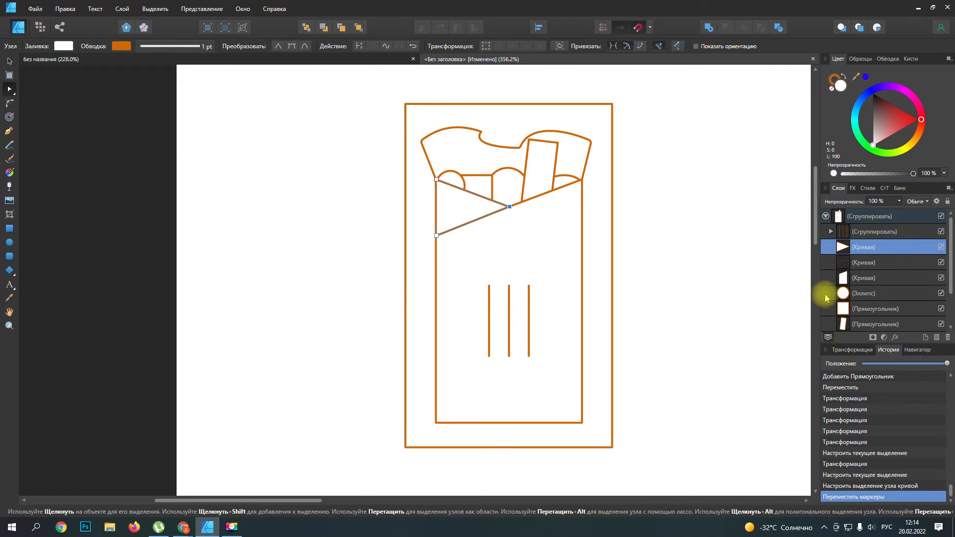
{"action": "left_click", "coordinate": [9, 61]}
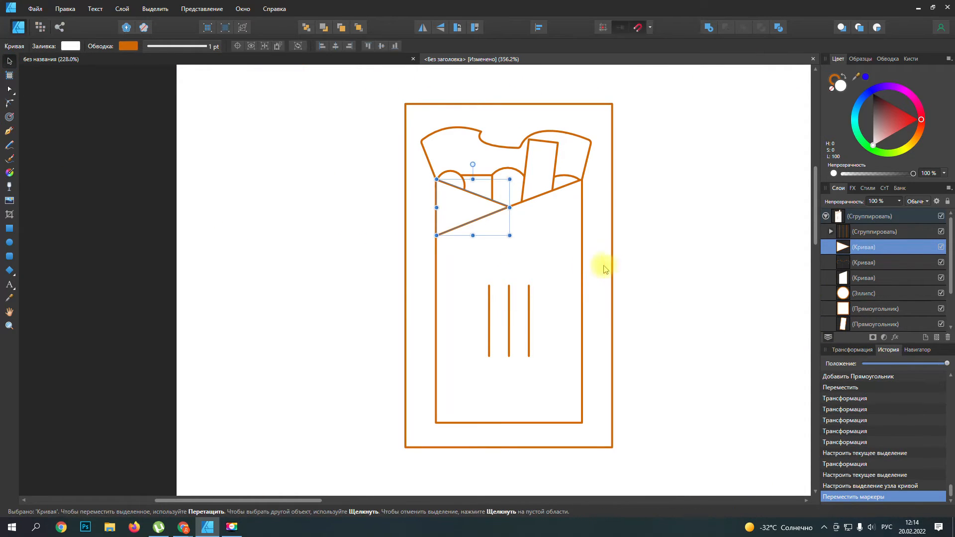
{"action": "left_click", "coordinate": [596, 249]}
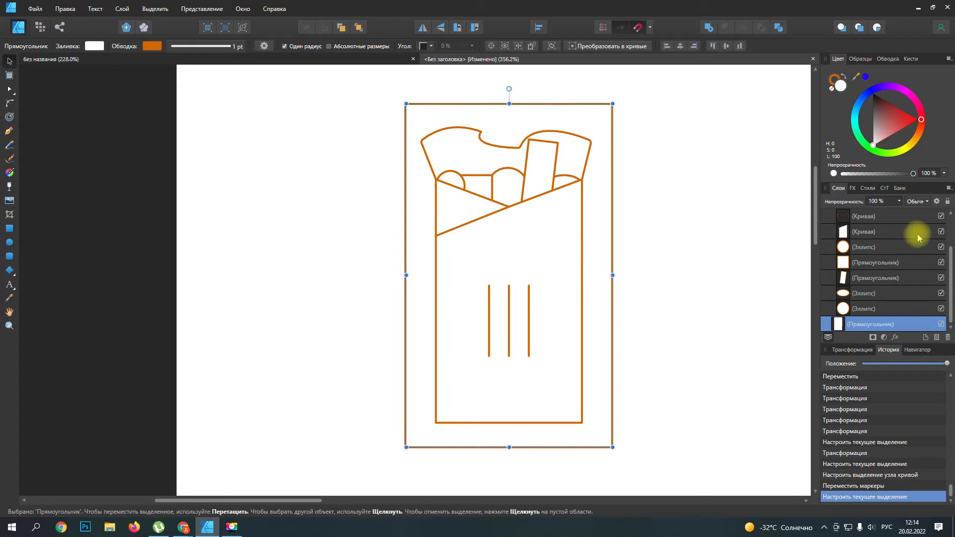
{"action": "scroll", "coordinate": [924, 241], "scroll_direction": "up", "scroll_amount": 3}
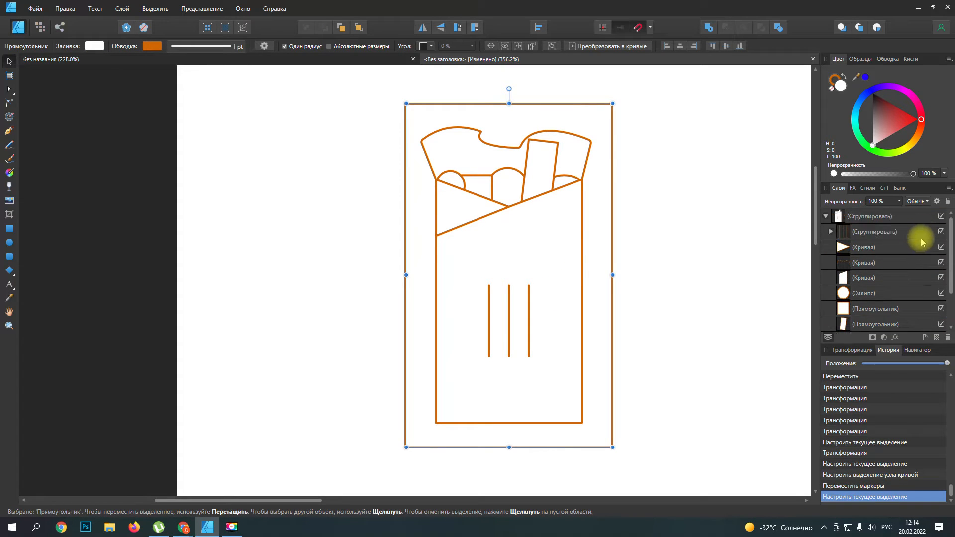
{"action": "left_click", "coordinate": [948, 201]}
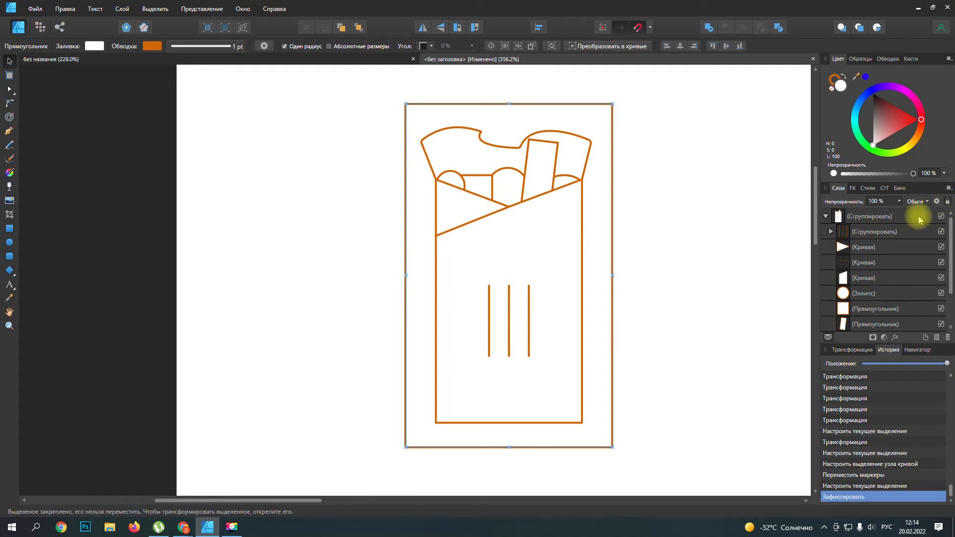
{"action": "scroll", "coordinate": [920, 276], "scroll_direction": "down", "scroll_amount": 3}
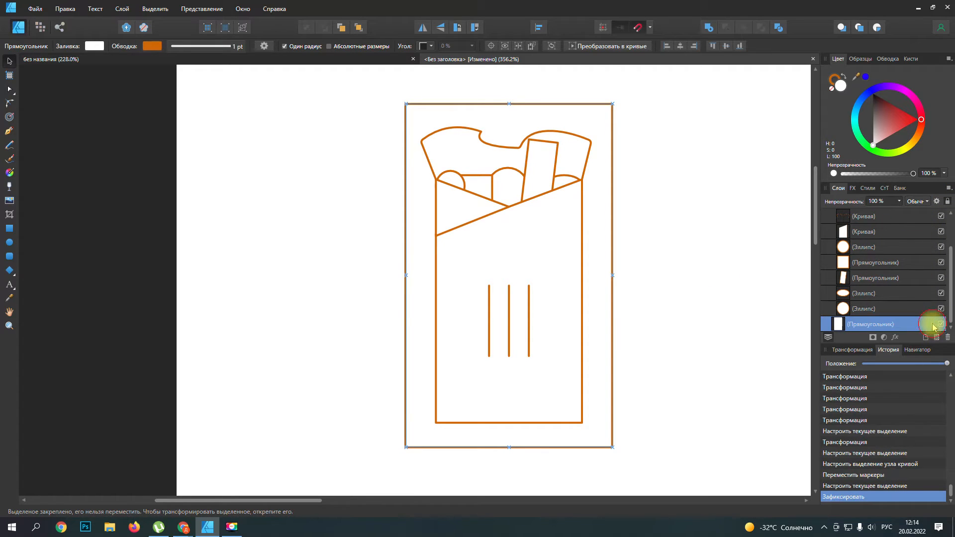
{"action": "left_click", "coordinate": [933, 324]}
Step: Lock the wrap group in place
{"action": "scroll", "coordinate": [925, 289], "scroll_direction": "up", "scroll_amount": 3}
{"action": "left_click", "coordinate": [921, 216]}
{"action": "left_click", "coordinate": [947, 201]}
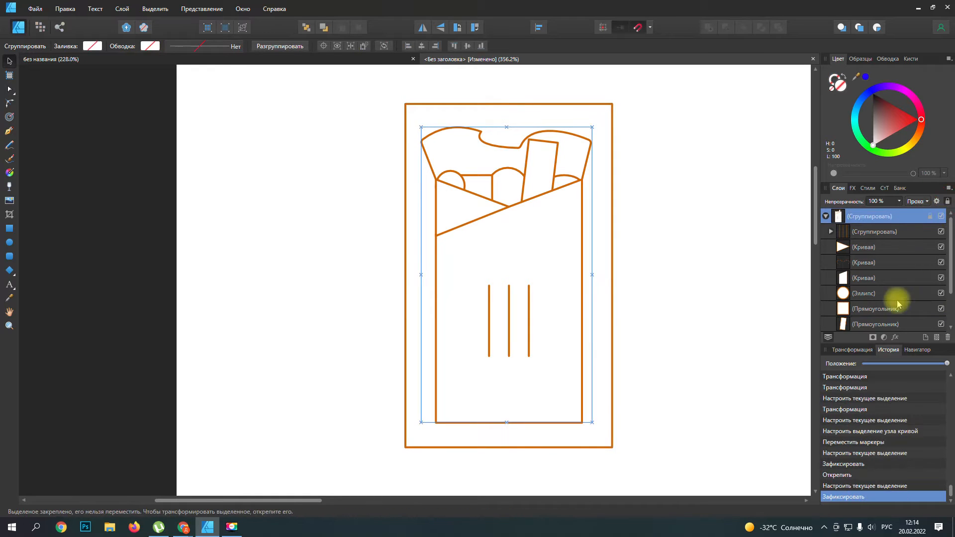
Step: Select the frame rectangle and reposition it to centre it horizontally and vertically around the locked wrap
{"action": "left_click", "coordinate": [602, 312]}
{"action": "left_click_drag", "start_coordinate": [587, 440], "coordinate": [596, 437]}
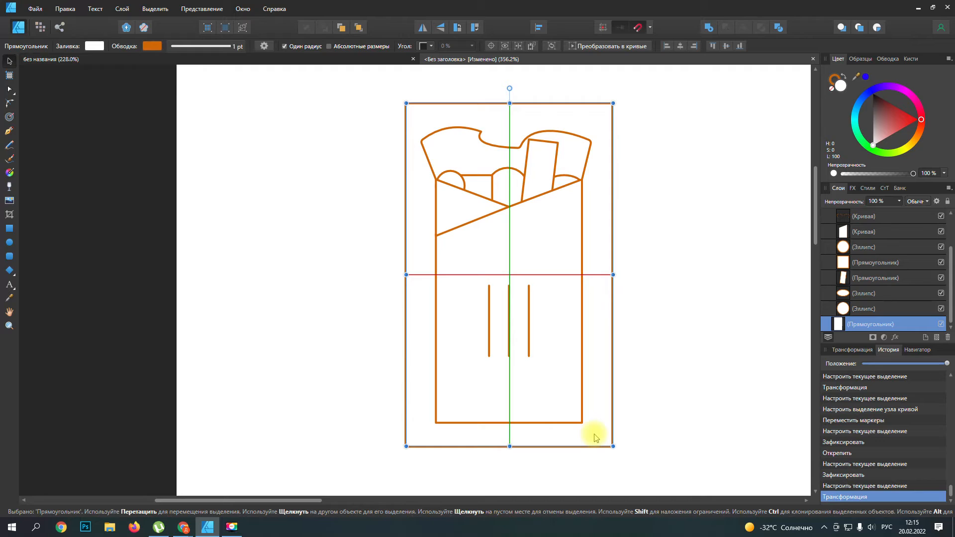
{"action": "left_click_drag", "start_coordinate": [596, 438], "coordinate": [596, 437]}
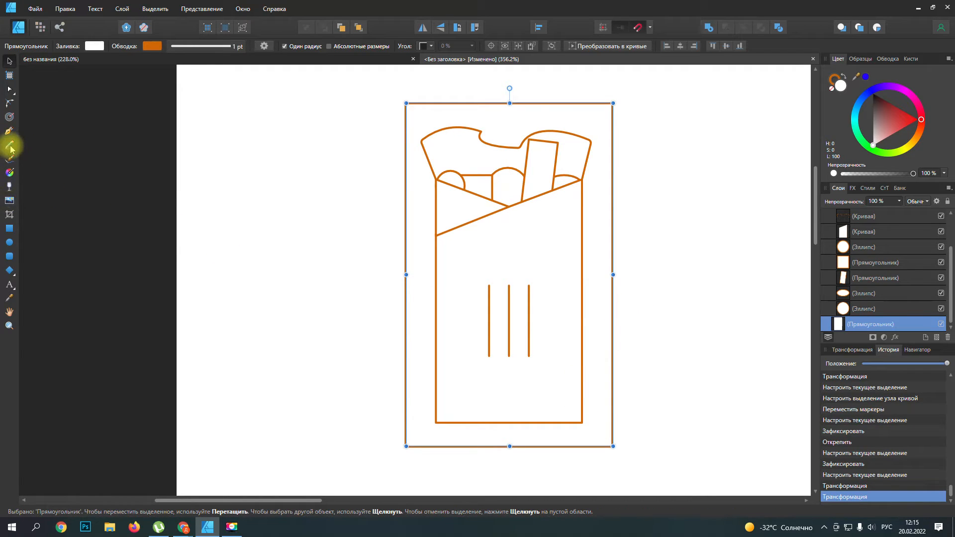
Step: Draw a long, narrow horizontal rectangle just outside the frame's right edge
{"action": "left_click", "coordinate": [9, 228]}
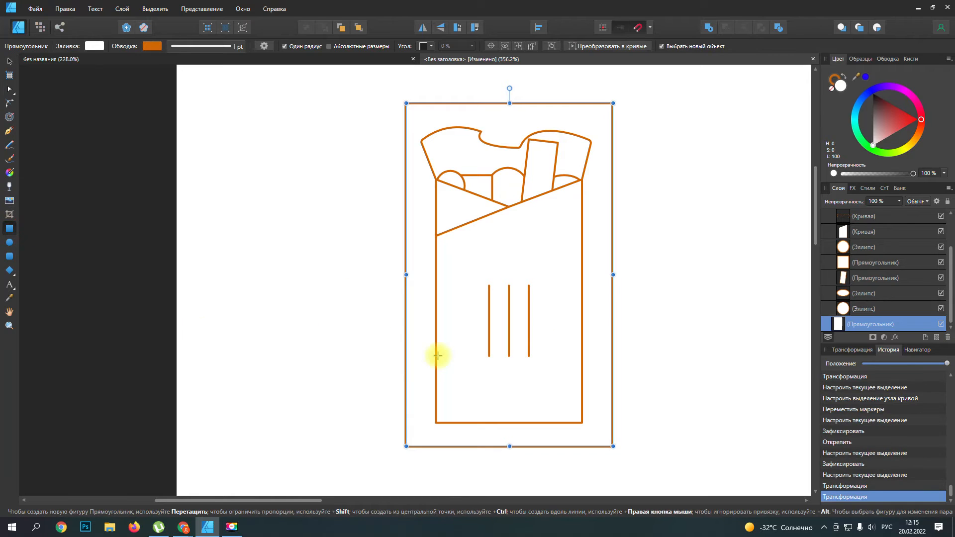
{"action": "scroll", "coordinate": [680, 296], "scroll_direction": "up", "scroll_amount": 5}
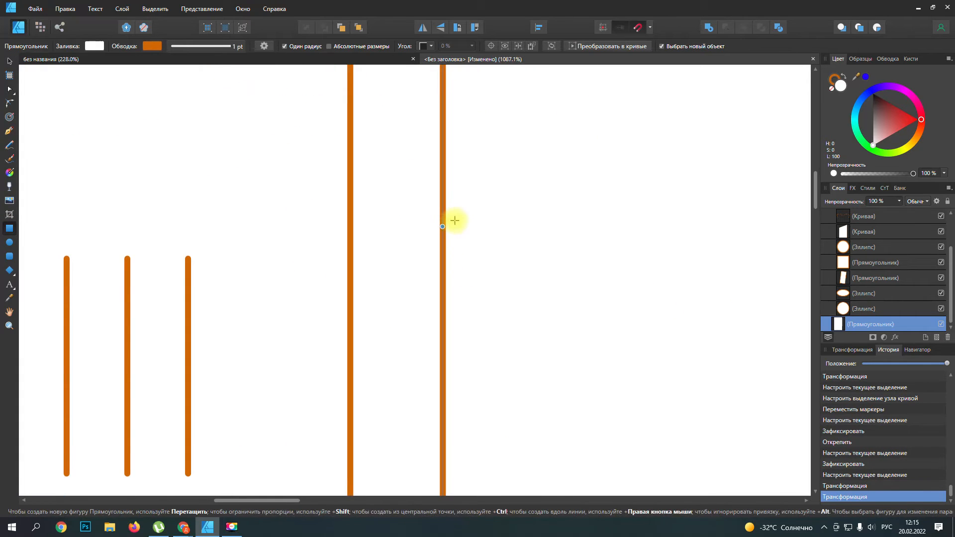
{"action": "left_click_drag", "start_coordinate": [453, 206], "coordinate": [796, 243]}
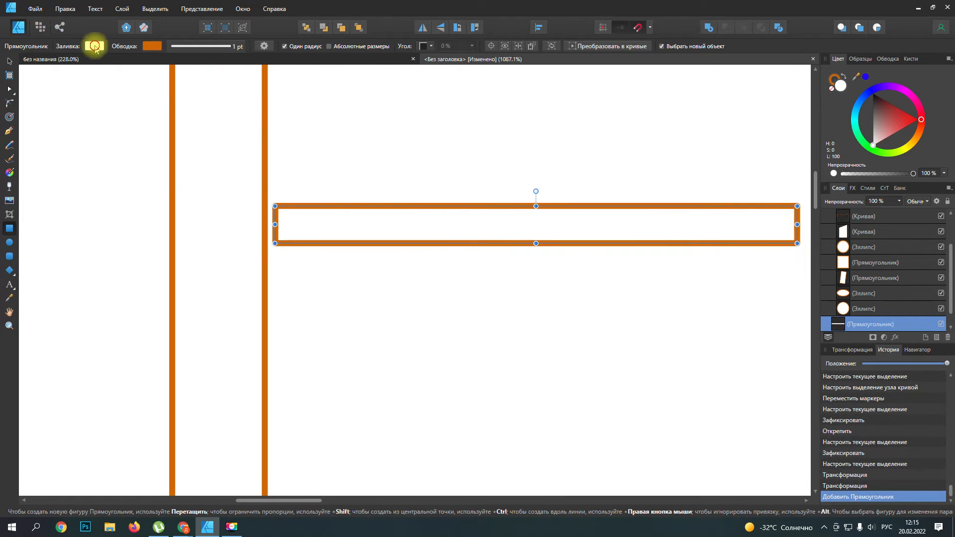
Step: Fill the new horizontal rectangle with black and remove its outline
{"action": "left_click", "coordinate": [93, 47]}
{"action": "left_click", "coordinate": [78, 99]}
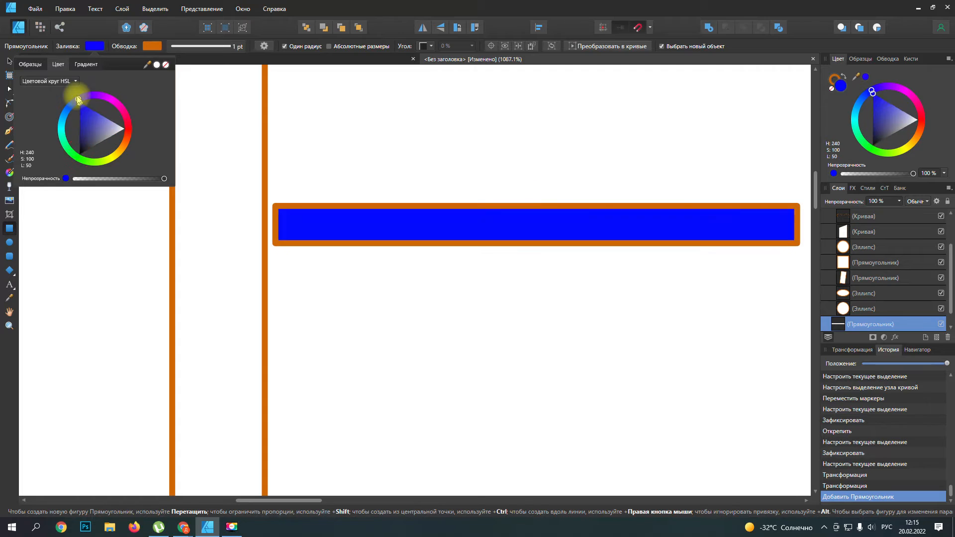
{"action": "left_click_drag", "start_coordinate": [79, 102], "coordinate": [135, 132]}
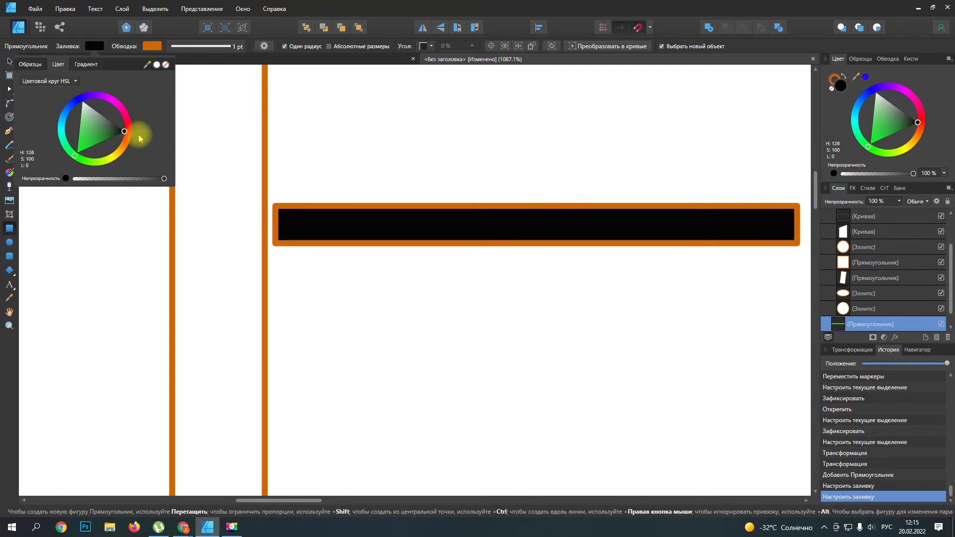
{"action": "left_click", "coordinate": [153, 47]}
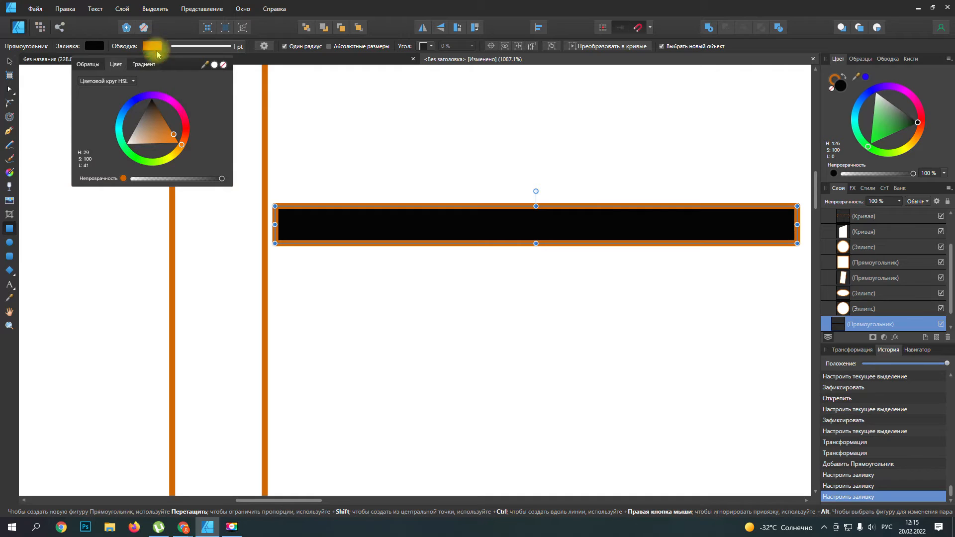
{"action": "left_click", "coordinate": [223, 64]}
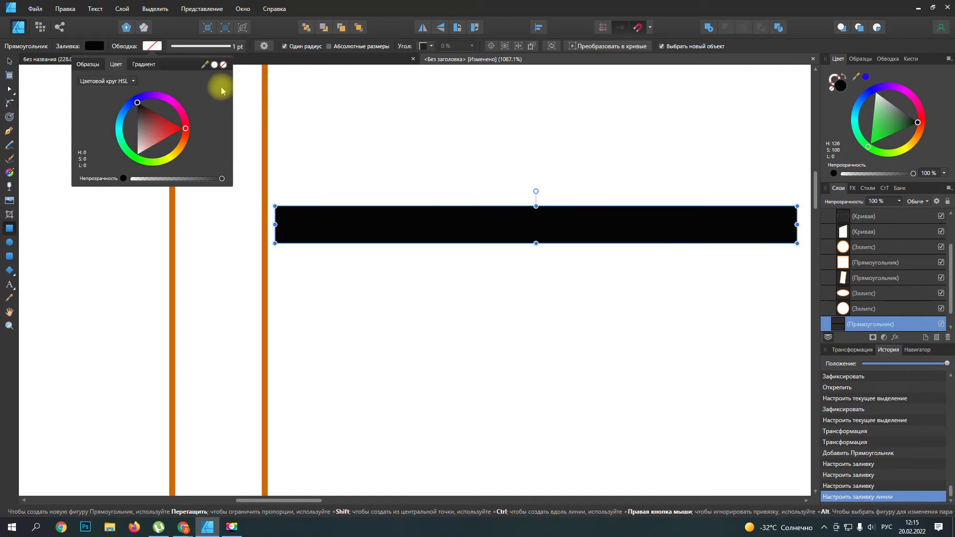
Step: Flatten the black rectangle into a thin bar and move it down against the frame's right edge
{"action": "left_click", "coordinate": [536, 243]}
{"action": "left_click_drag", "start_coordinate": [536, 244], "coordinate": [534, 219]}
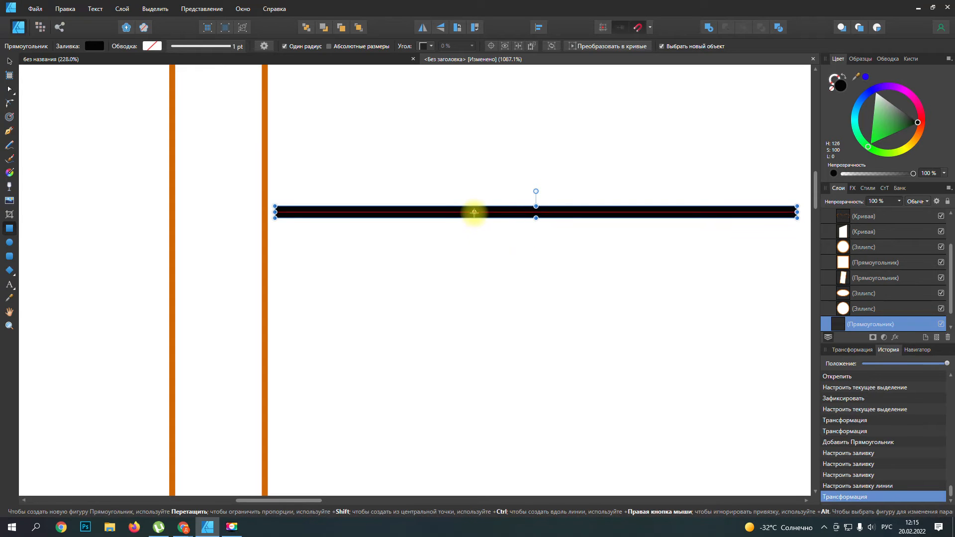
{"action": "left_click", "coordinate": [9, 62]}
{"action": "mouse_move", "coordinate": [433, 213]}
{"action": "left_mouse_down"}
{"action": "mouse_move", "coordinate": [426, 187]}
{"action": "mouse_move", "coordinate": [431, 248]}
{"action": "left_mouse_up"}
Step: Fine-tune the thin bar's vertical position so it sits at the middle of the frame's right edge
{"action": "scroll", "coordinate": [426, 191], "scroll_direction": "down", "scroll_amount": 3}
{"action": "scroll", "coordinate": [427, 191], "scroll_direction": "down", "scroll_amount": 2}
{"action": "scroll", "coordinate": [428, 206], "scroll_direction": "up", "scroll_amount": 2}
{"action": "scroll", "coordinate": [426, 207], "scroll_direction": "up", "scroll_amount": 2}
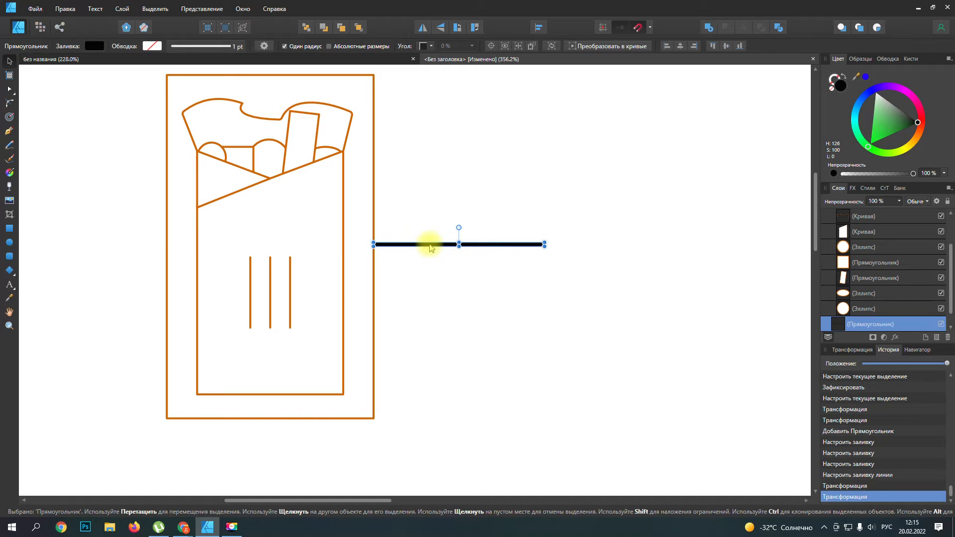
{"action": "scroll", "coordinate": [431, 246], "scroll_direction": "up", "scroll_amount": 6}
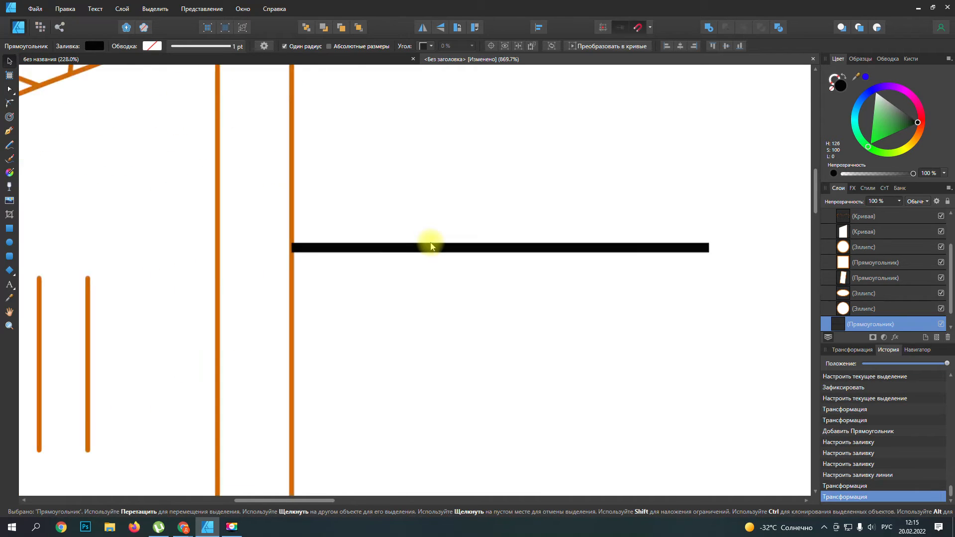
{"action": "left_click_drag", "start_coordinate": [517, 253], "coordinate": [517, 251]}
{"action": "scroll", "coordinate": [454, 273], "scroll_direction": "down", "scroll_amount": 6}
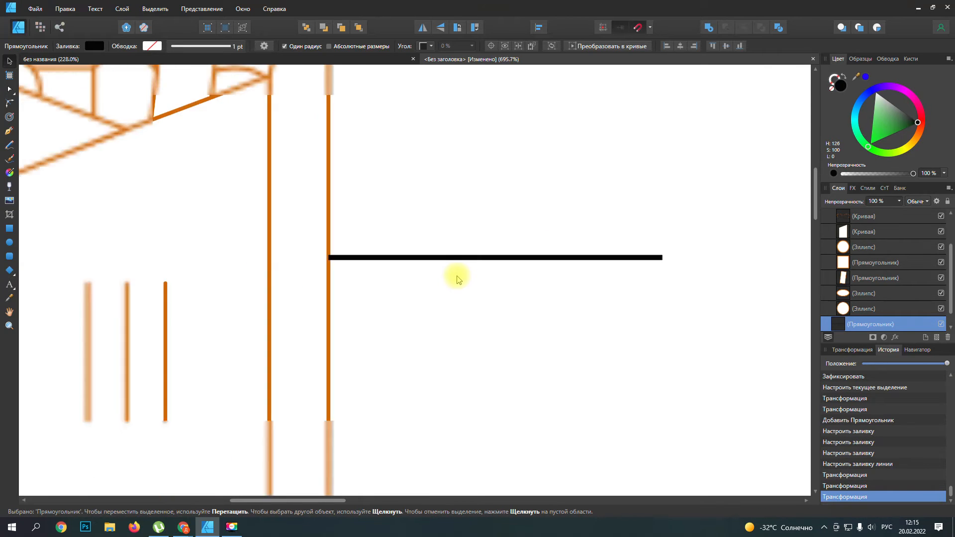
{"action": "left_click_drag", "start_coordinate": [452, 268], "coordinate": [452, 272]}
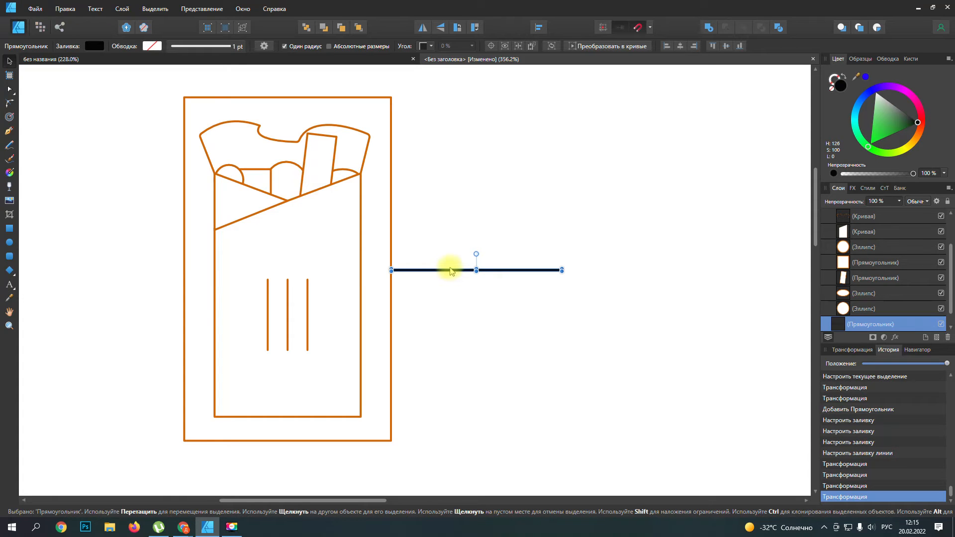
Step: Duplicate the black bar and place the copy against the frame's left edge at the same height
{"action": "key", "text": "ctrl+j"}
{"action": "left_click_drag", "start_coordinate": [453, 273], "coordinate": [75, 275]}
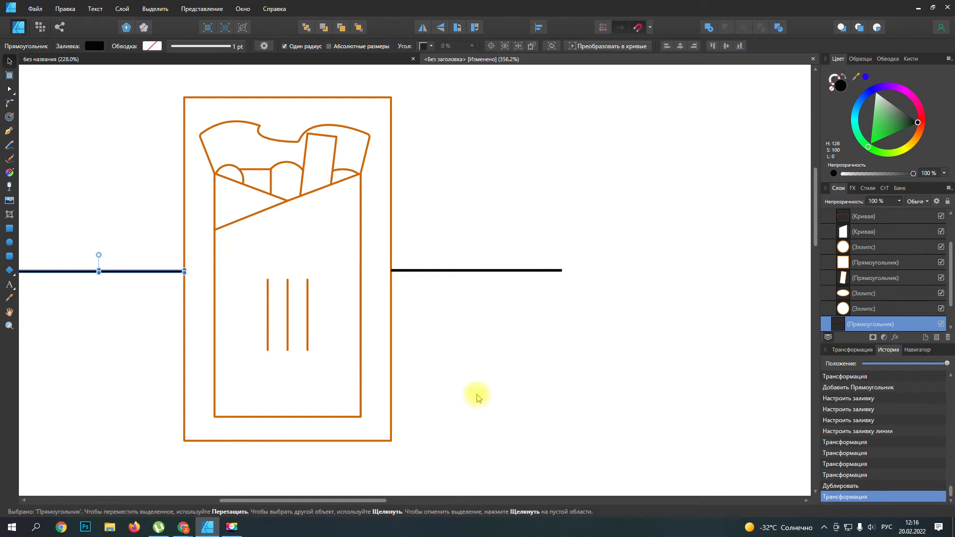
{"action": "left_click", "coordinate": [495, 434]}
{"action": "scroll", "coordinate": [886, 288], "scroll_direction": "down", "scroll_amount": 2}
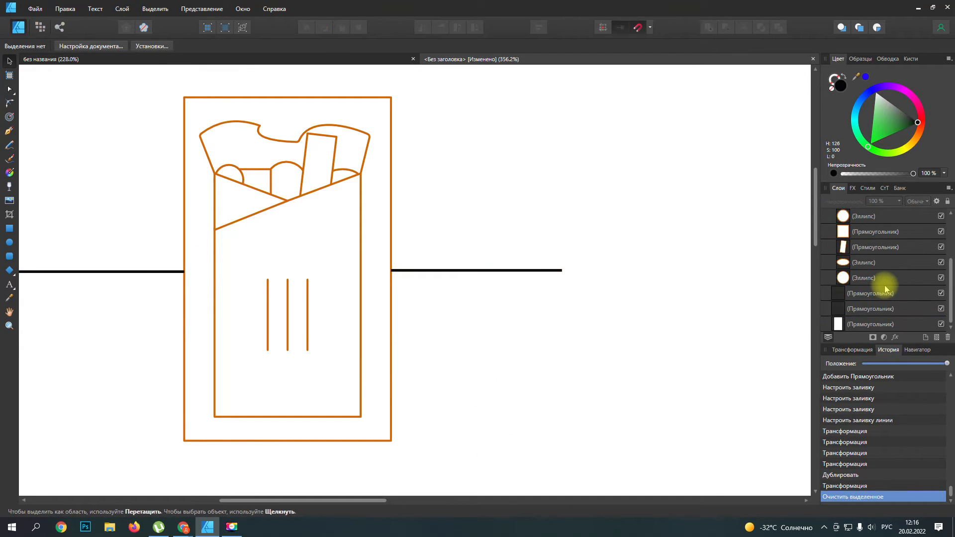
Step: Group the two black bars and lock the group
{"action": "left_click", "coordinate": [490, 271]}
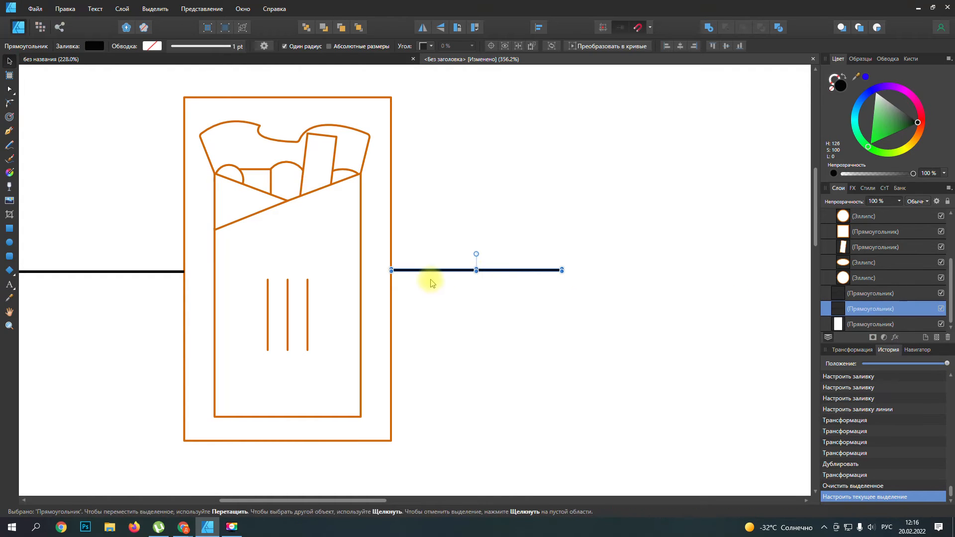
{"action": "left_click", "coordinate": [138, 272], "text": "shift"}
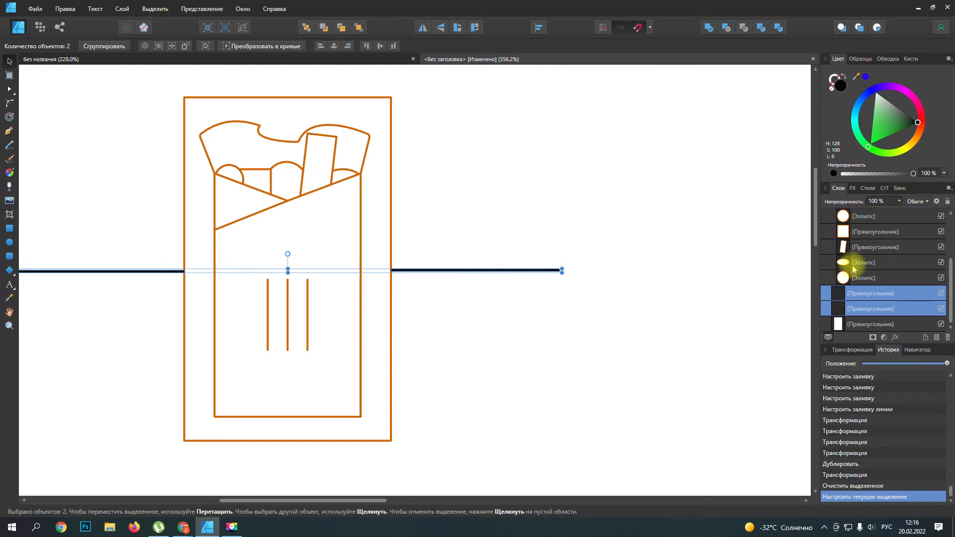
{"action": "right_click", "coordinate": [876, 297]}
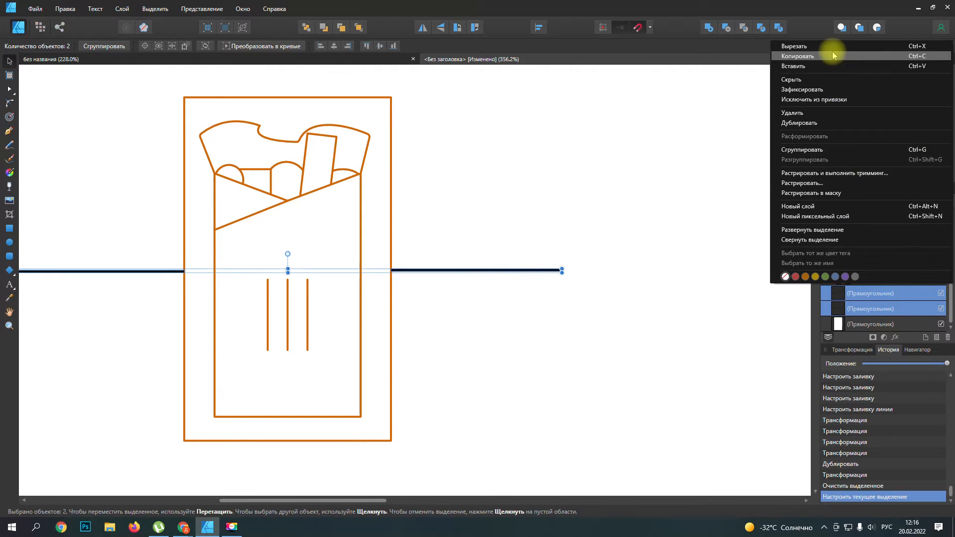
{"action": "left_click", "coordinate": [818, 150]}
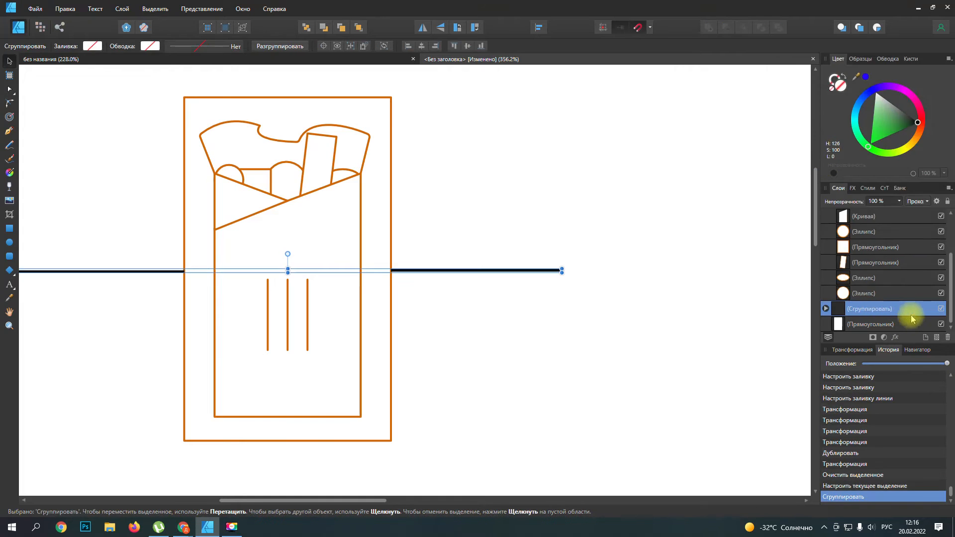
{"action": "left_click", "coordinate": [947, 201]}
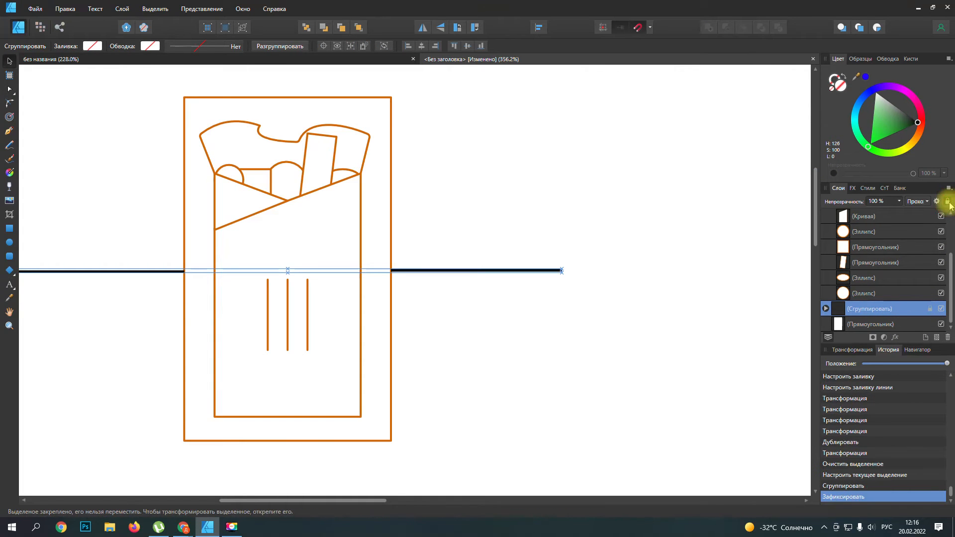
Step: Delete the rectangular frame around the wrap, keeping the wrap and the side bars
{"action": "left_click", "coordinate": [883, 325]}
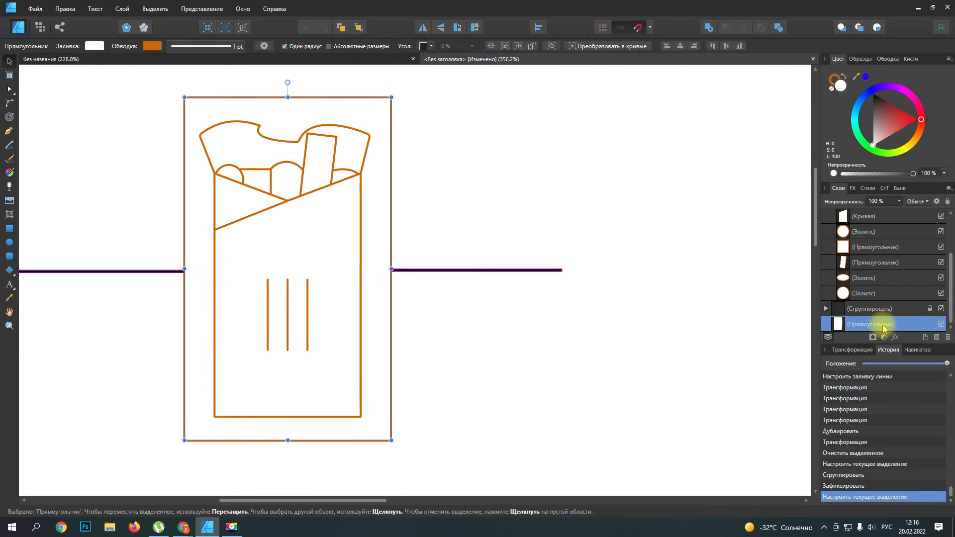
{"action": "right_click", "coordinate": [881, 326]}
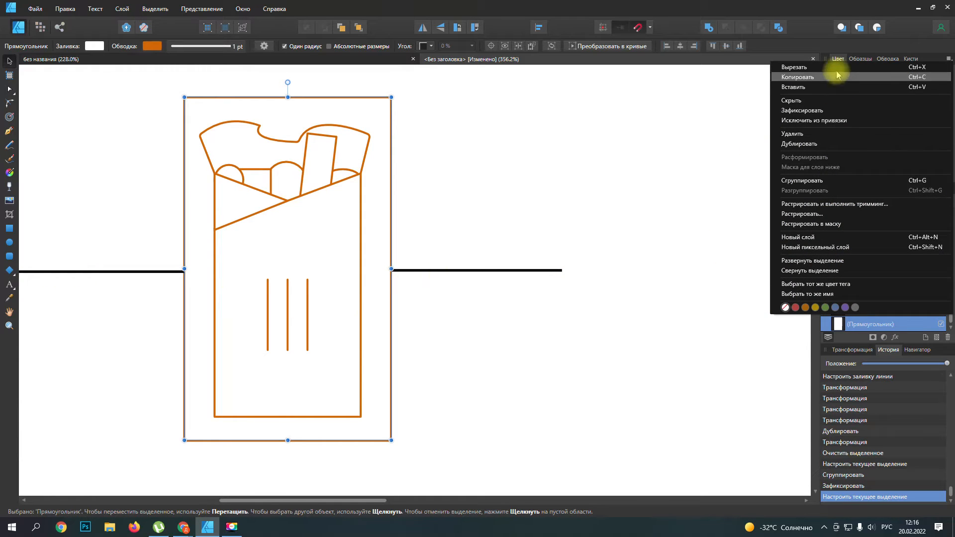
{"action": "left_click", "coordinate": [804, 134]}
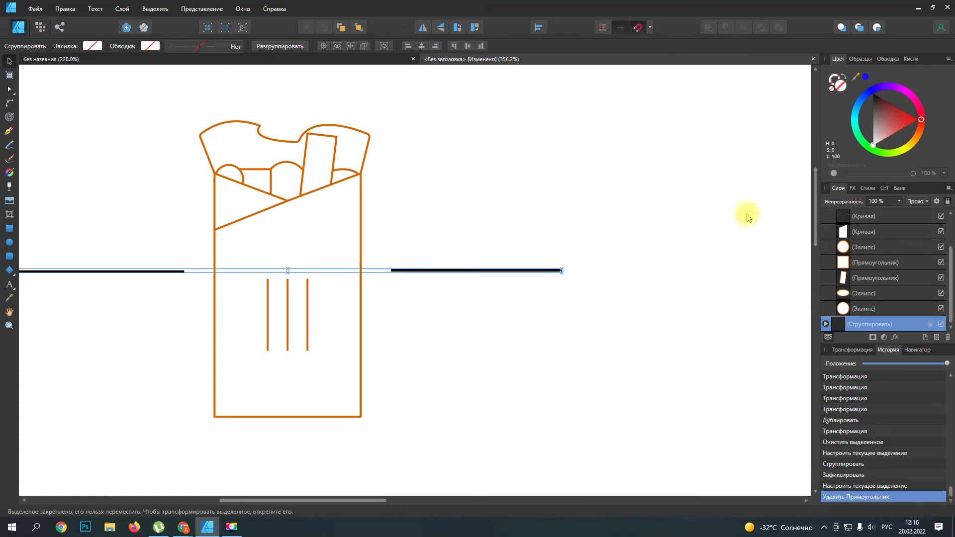
{"action": "left_click", "coordinate": [485, 365]}
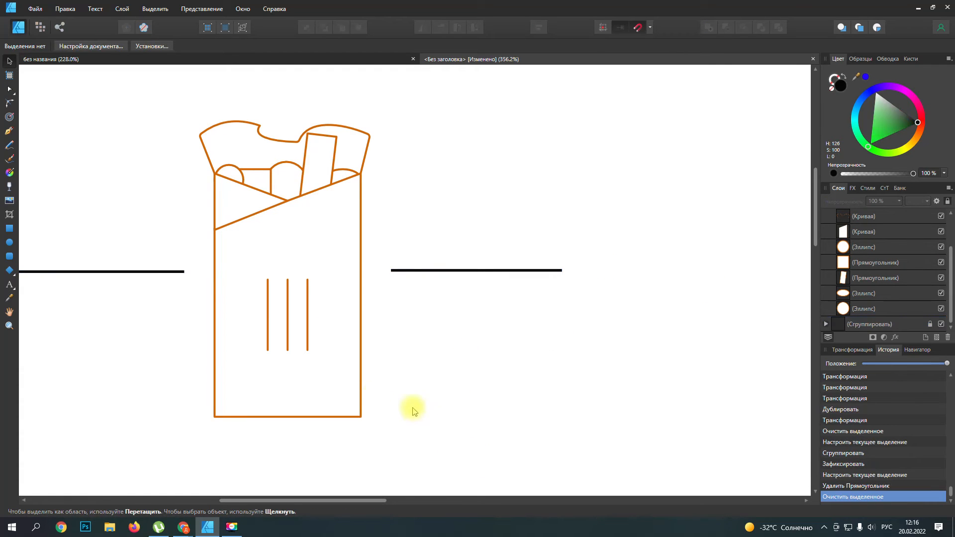
Step: Add the artistic text "Компания" at about 12 pt below the wrap
{"action": "scroll", "coordinate": [368, 397], "scroll_direction": "down", "scroll_amount": 2}
{"action": "scroll", "coordinate": [370, 400], "scroll_direction": "down", "scroll_amount": 6}
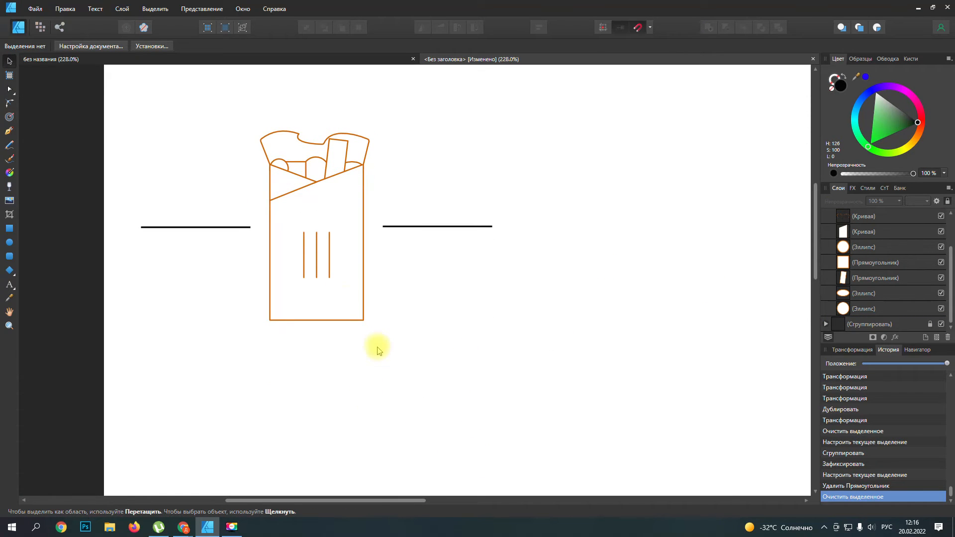
{"action": "scroll", "coordinate": [374, 375], "scroll_direction": "down", "scroll_amount": 2}
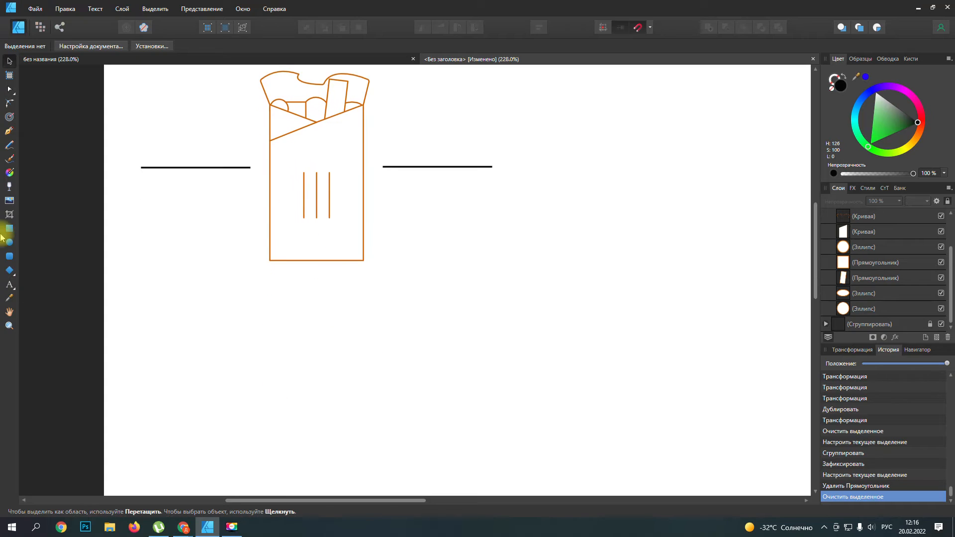
{"action": "left_click", "coordinate": [9, 284]}
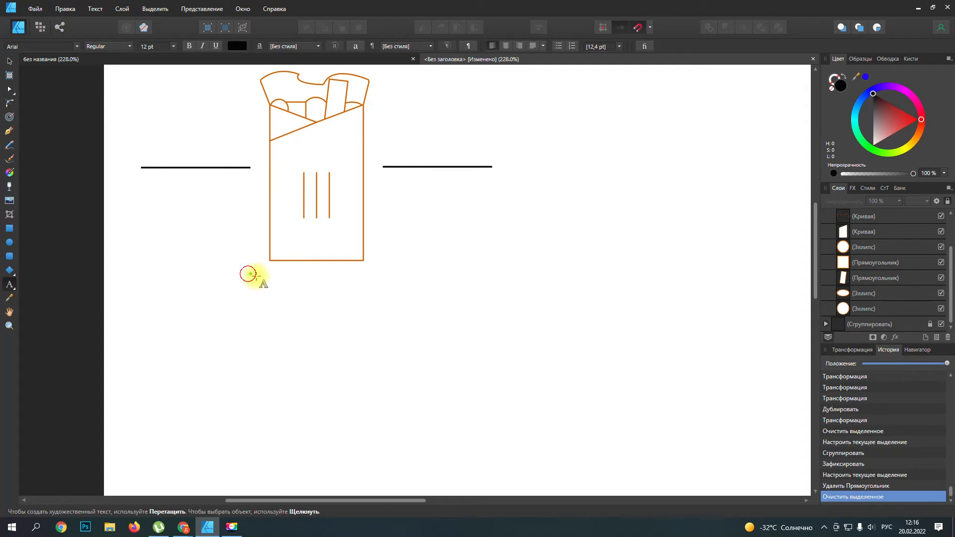
{"action": "left_click_drag", "start_coordinate": [248, 274], "coordinate": [278, 289]}
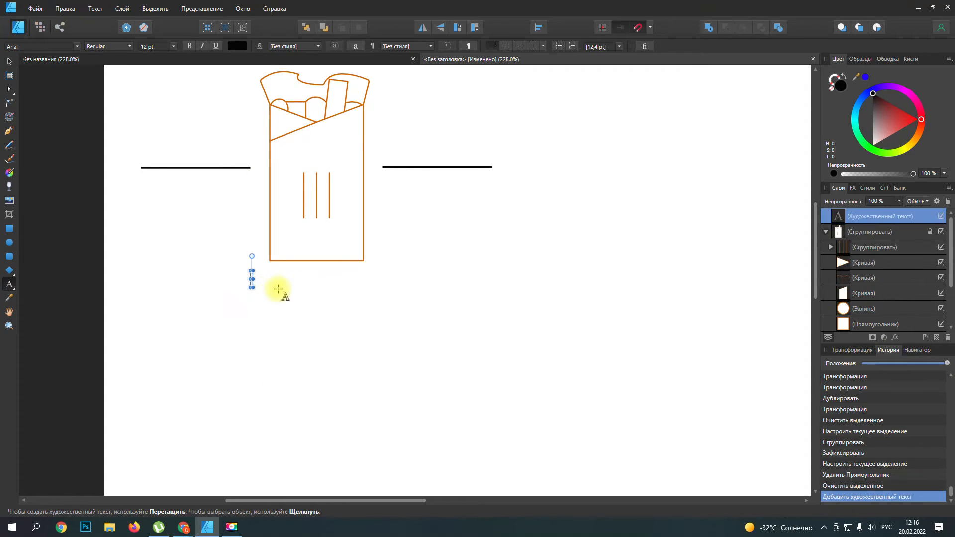
{"action": "type", "text": "Компания"}
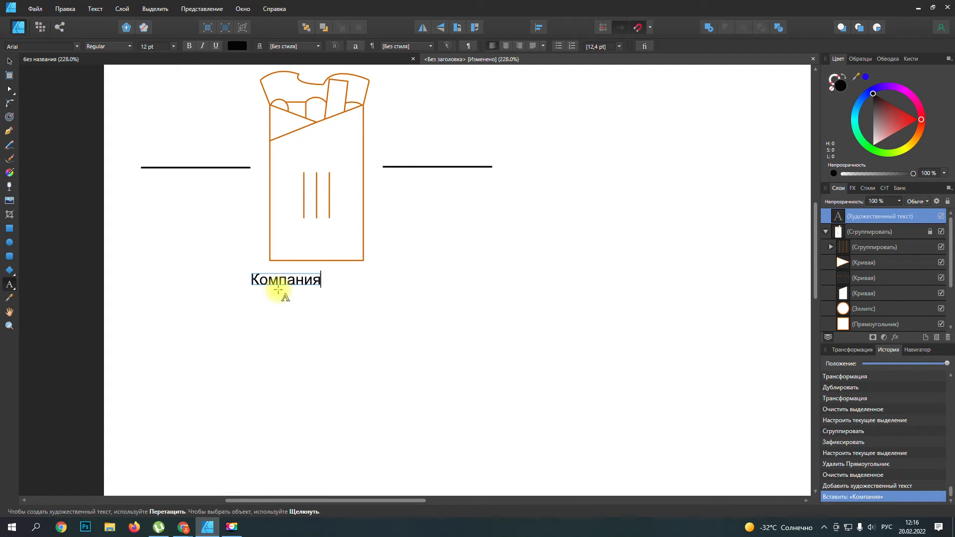
{"action": "key", "text": "Escape"}
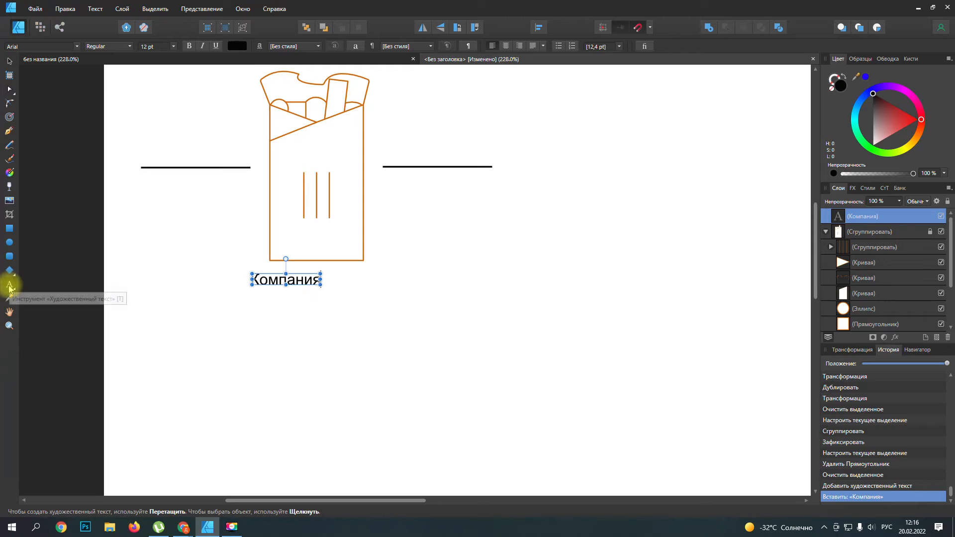
Step: Add a second artistic text "здесь ваш слоган" at about 21 pt beneath the company line
{"action": "left_click_drag", "start_coordinate": [247, 294], "coordinate": [261, 315]}
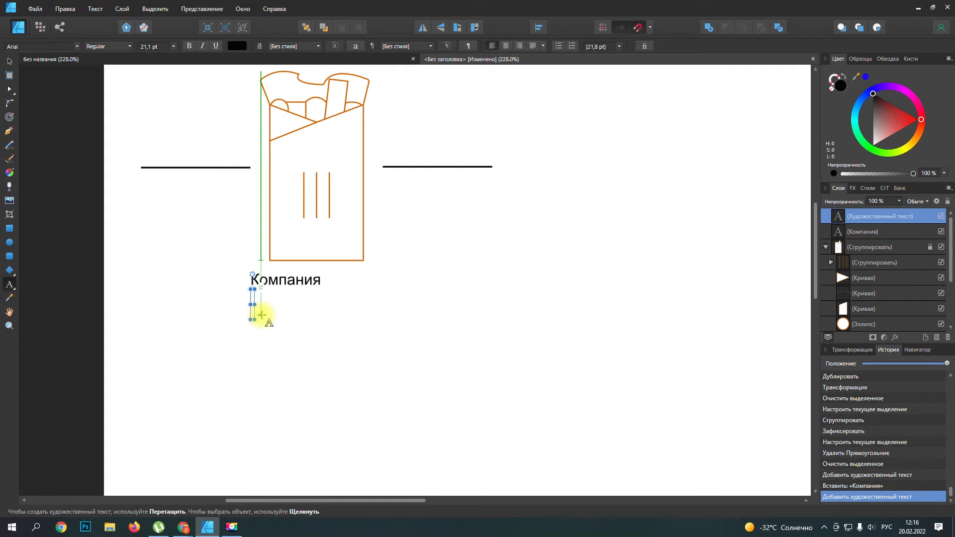
{"action": "key", "text": "ctrl+v"}
{"action": "type", "text": "еь ва"}
{"action": "key", "text": "BackSpace"}
{"action": "key", "text": "BackSpace"}
{"action": "key", "text": "BackSpace"}
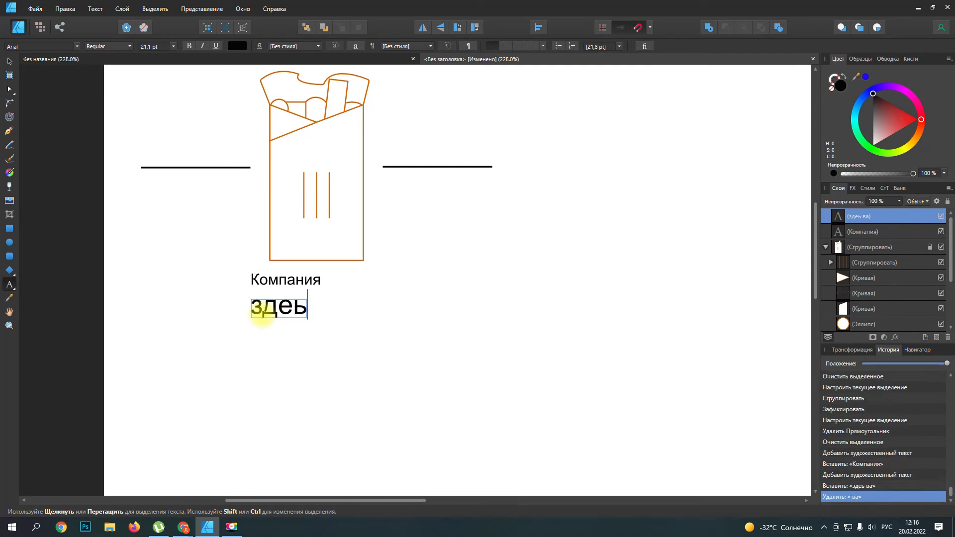
{"action": "type", "text": "сб"}
{"action": "key", "text": "BackSpace"}
{"action": "type", "text": "ь "}
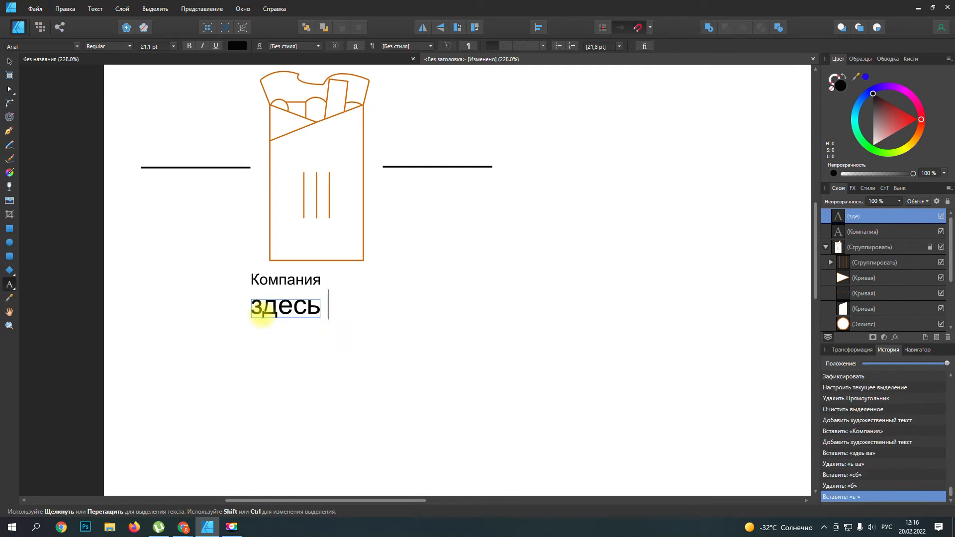
{"action": "type", "text": "ваш слоган"}
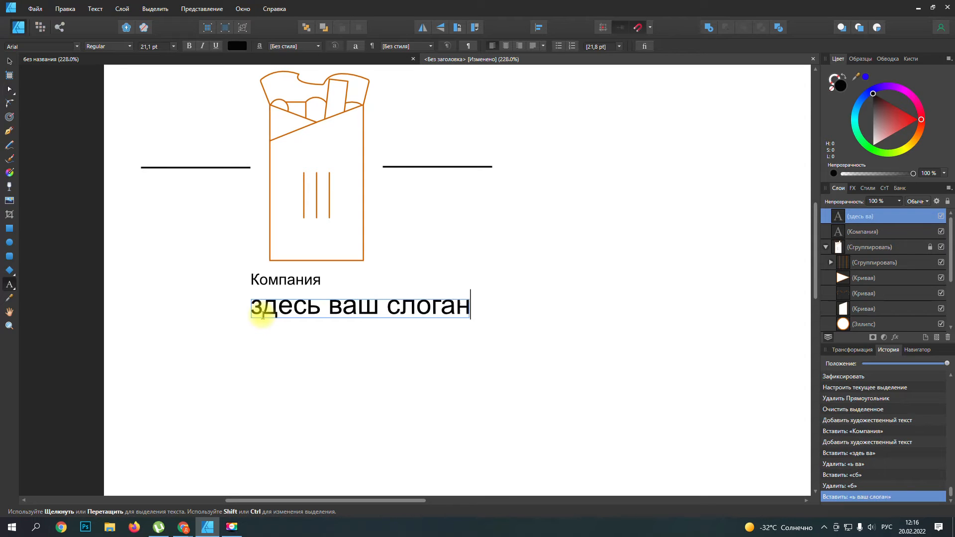
Step: Set both text lines below the wrap, the company name and the slogan, to all capitals in the typography options
{"action": "left_click", "coordinate": [9, 61]}
{"action": "left_click", "coordinate": [291, 279]}
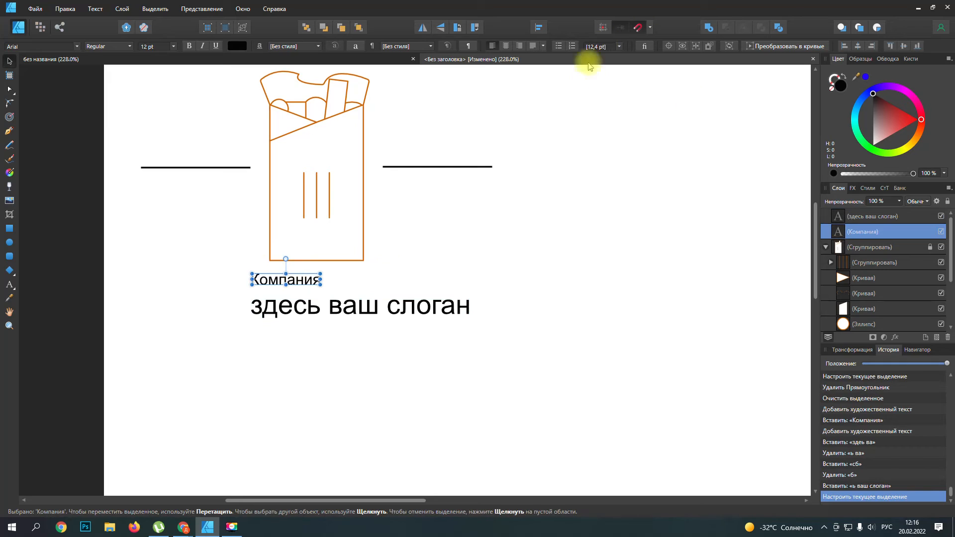
{"action": "left_click", "coordinate": [644, 47]}
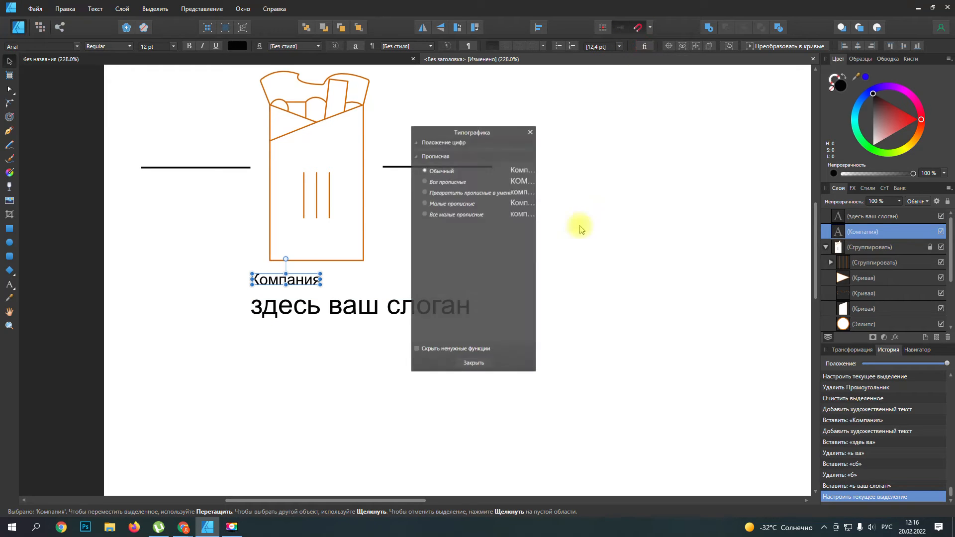
{"action": "left_click", "coordinate": [449, 181]}
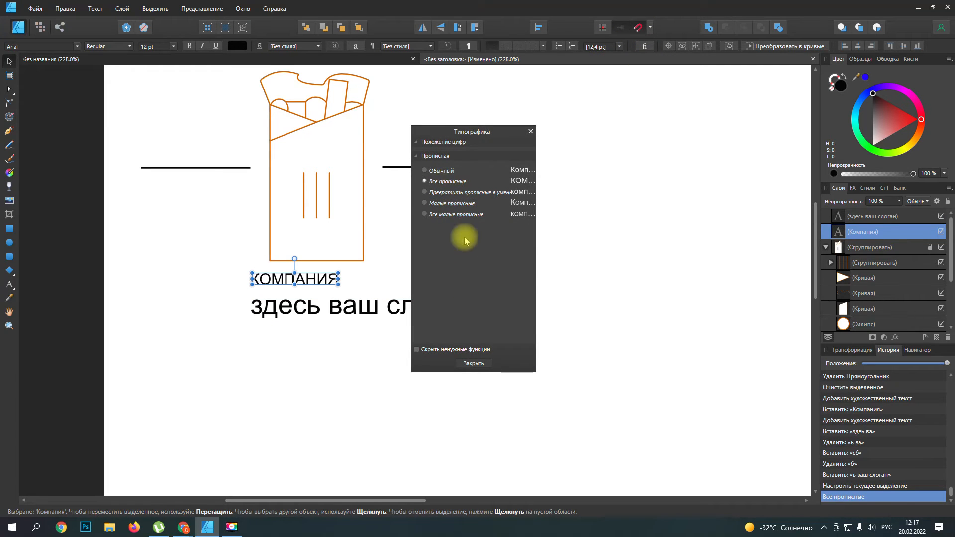
{"action": "left_click", "coordinate": [282, 310]}
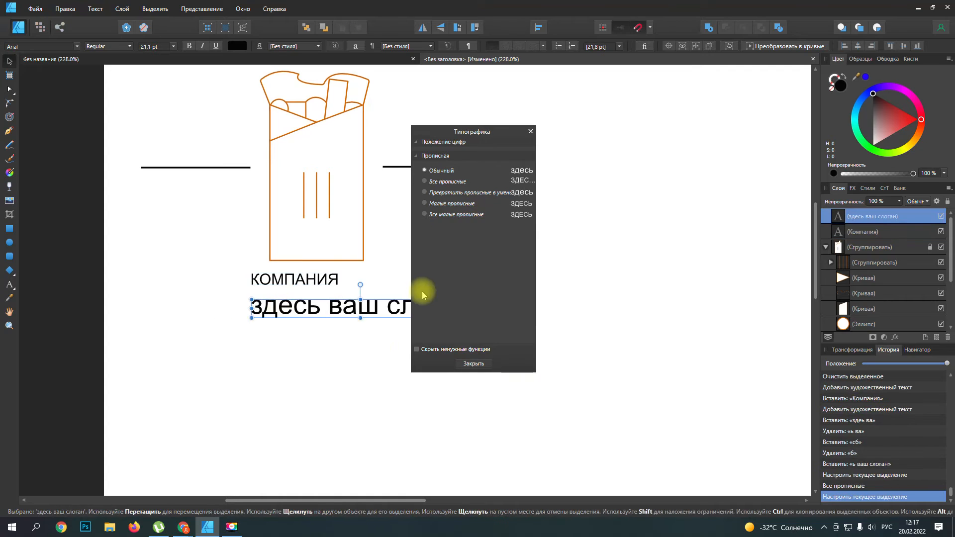
{"action": "left_click", "coordinate": [449, 181]}
{"action": "left_click", "coordinate": [305, 385]}
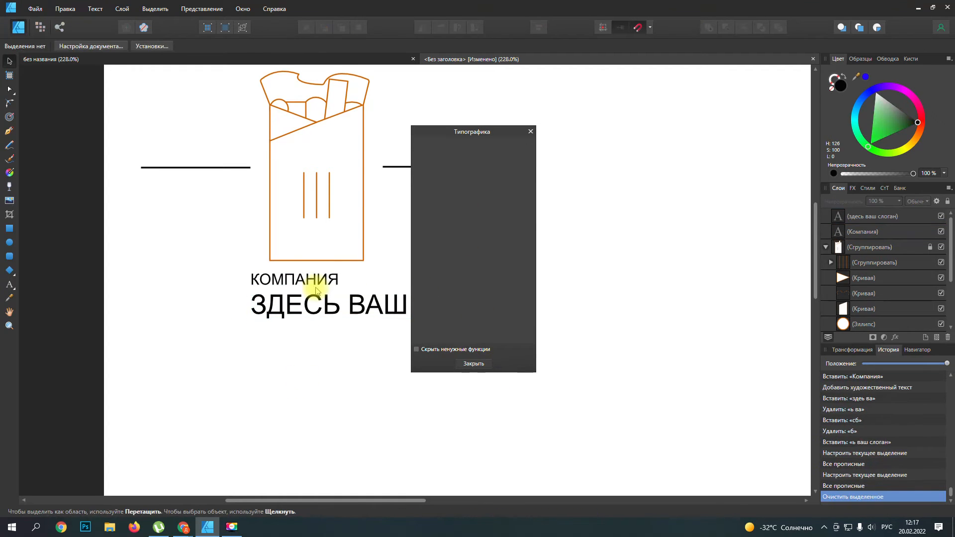
Step: Shrink the slogan text to about 9.2 pt and enlarge the company name to about 23.4 pt
{"action": "left_click", "coordinate": [315, 280]}
{"action": "left_click", "coordinate": [341, 313]}
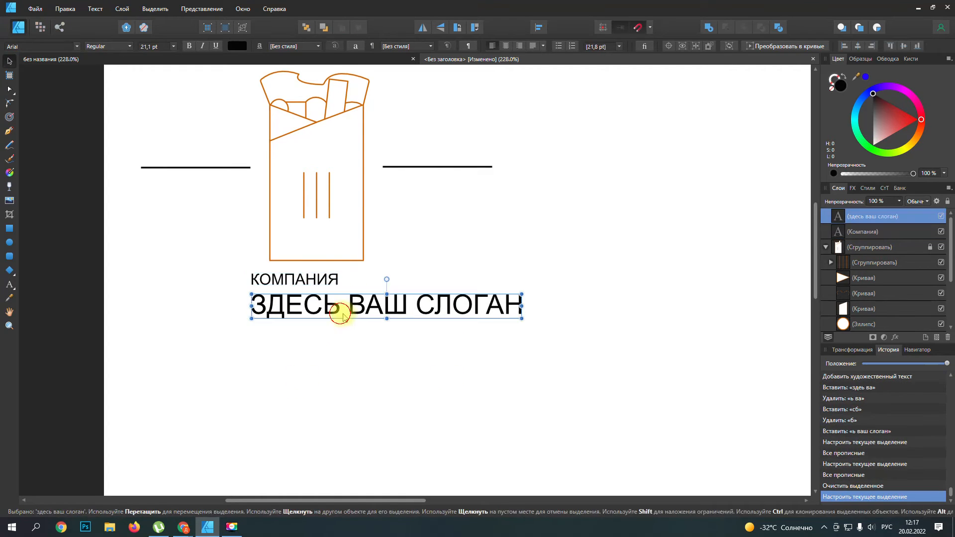
{"action": "left_click_drag", "start_coordinate": [522, 305], "coordinate": [412, 329]}
{"action": "left_click", "coordinate": [334, 279]}
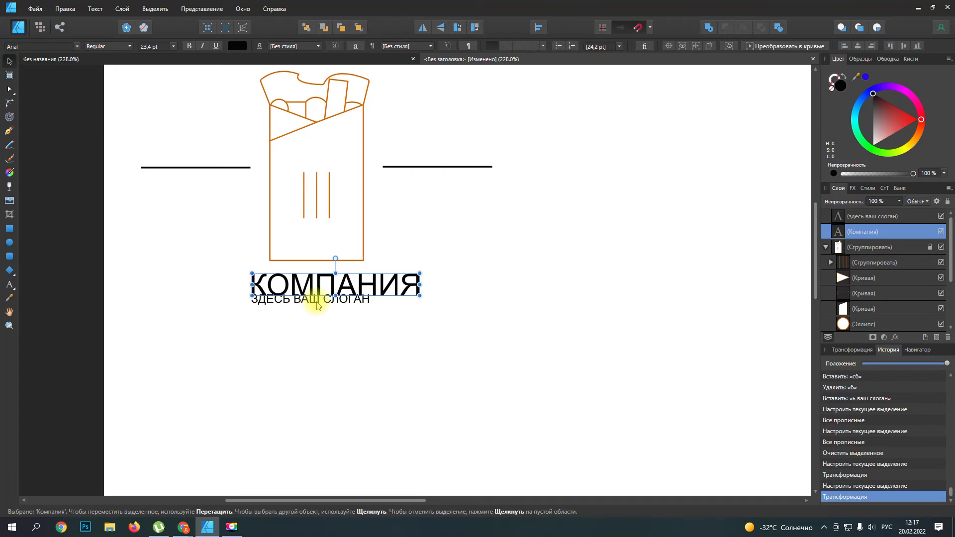
Step: Center the company name directly under the wrap and the slogan just beneath it
{"action": "left_click_drag", "start_coordinate": [306, 299], "coordinate": [319, 335]}
{"action": "left_click_drag", "start_coordinate": [336, 286], "coordinate": [318, 290]}
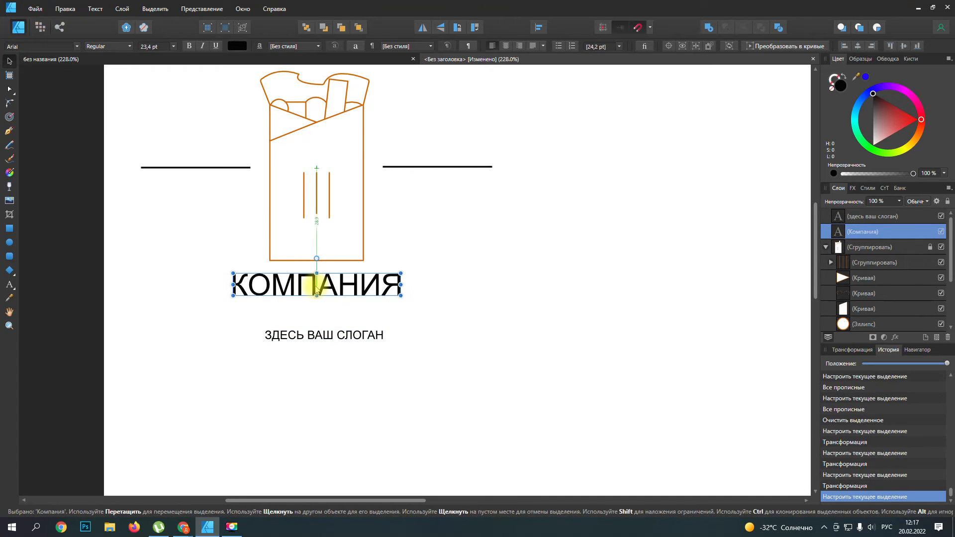
{"action": "left_click_drag", "start_coordinate": [324, 335], "coordinate": [332, 316]}
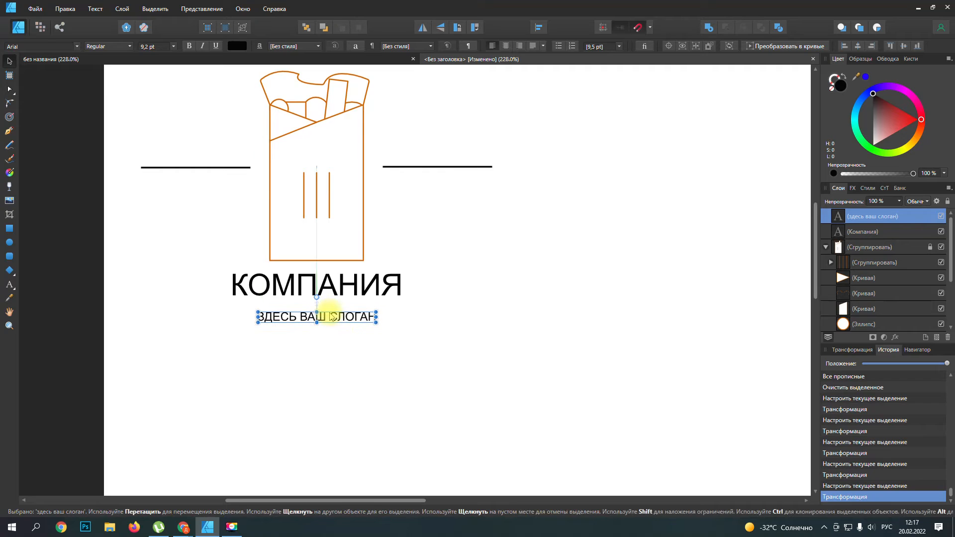
Step: Group both text lines with the wrap group and the side bars group into one complete logo group
{"action": "scroll", "coordinate": [384, 347], "scroll_direction": "down", "scroll_amount": 2}
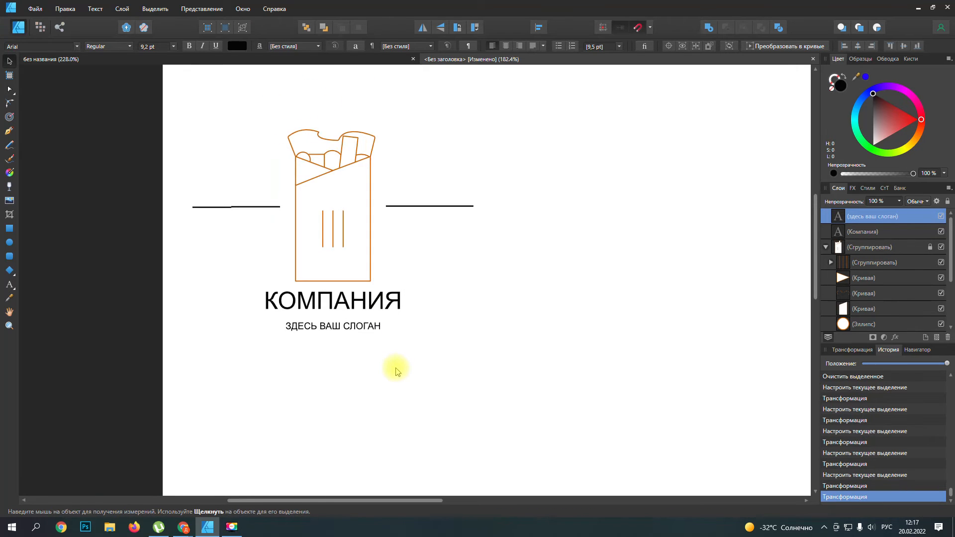
{"action": "scroll", "coordinate": [399, 370], "scroll_direction": "down", "scroll_amount": 2}
{"action": "scroll", "coordinate": [399, 371], "scroll_direction": "up", "scroll_amount": 4}
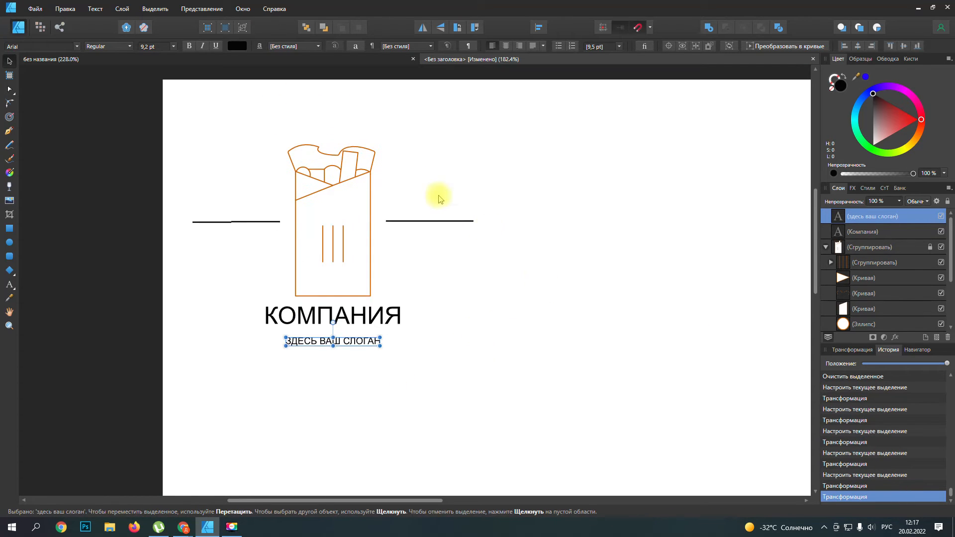
{"action": "left_click_drag", "start_coordinate": [176, 110], "coordinate": [516, 400]}
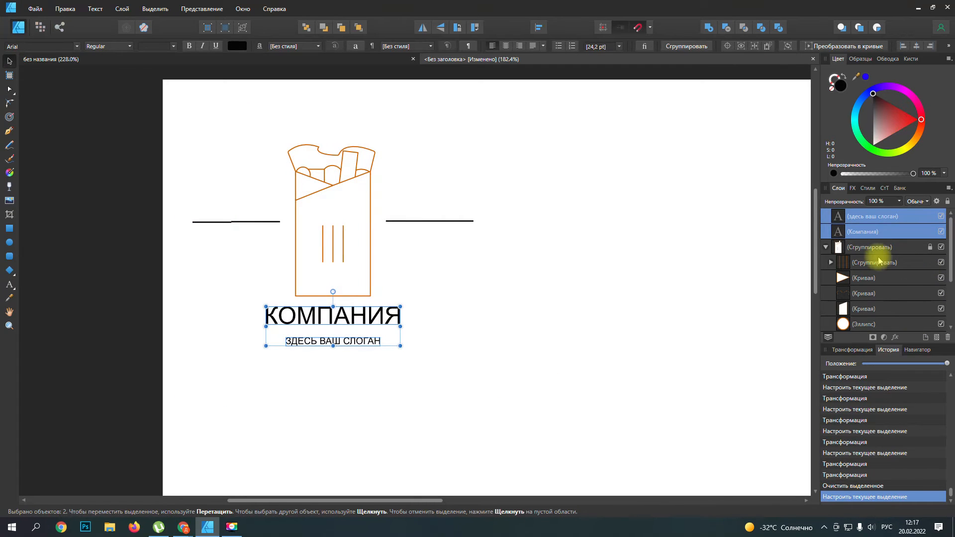
{"action": "left_click", "coordinate": [826, 247]}
{"action": "left_click", "coordinate": [826, 247]}
{"action": "left_click", "coordinate": [826, 247]}
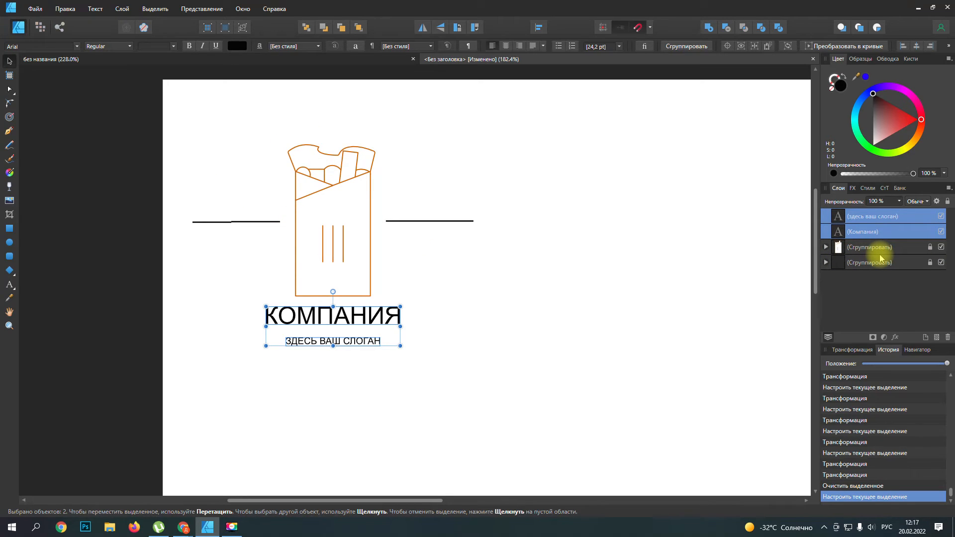
{"action": "left_click", "coordinate": [904, 247], "text": "shift"}
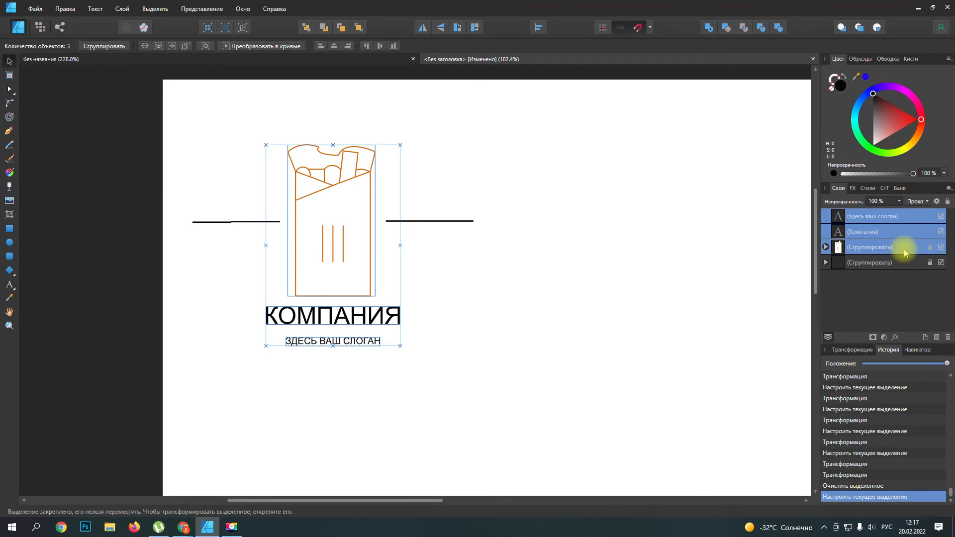
{"action": "left_click", "coordinate": [901, 262], "text": "shift"}
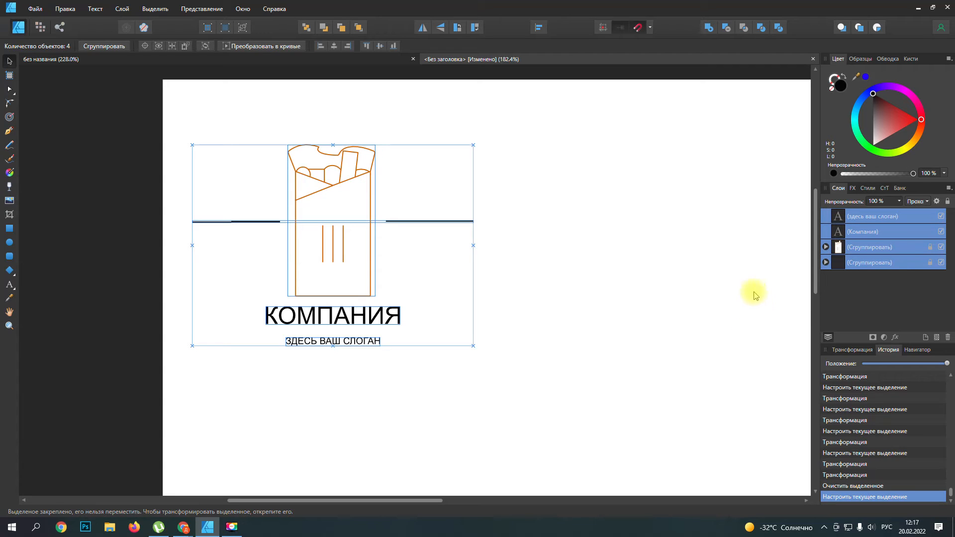
{"action": "right_click", "coordinate": [878, 264]}
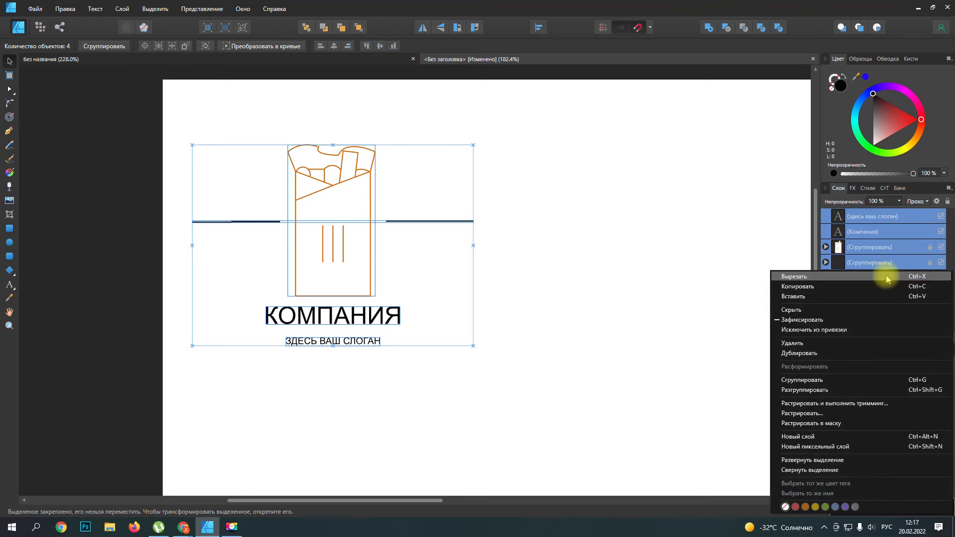
{"action": "left_click", "coordinate": [826, 380]}
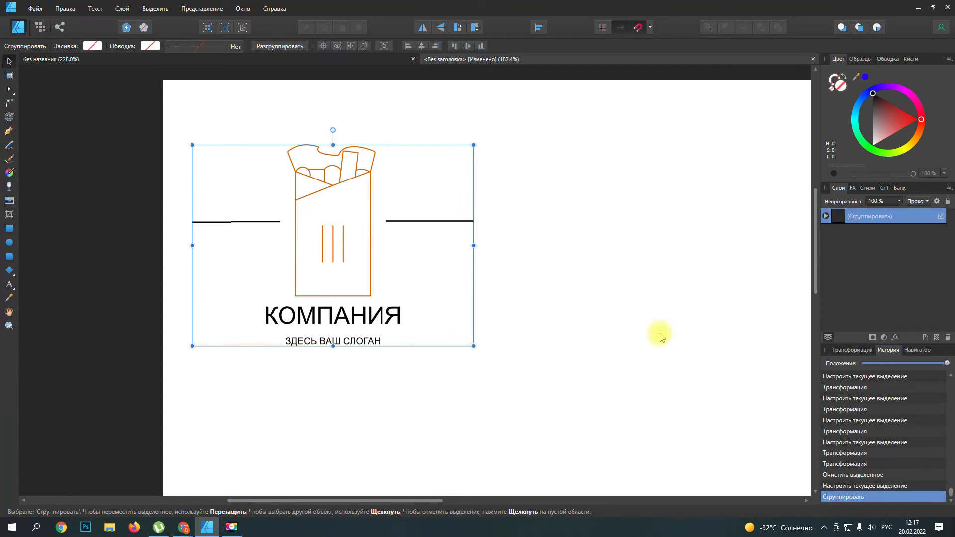
Step: Scale the complete logo group down proportionally, keeping it near the page's upper-left corner
{"action": "left_click", "coordinate": [9, 228]}
{"action": "left_click_drag", "start_coordinate": [342, 500], "coordinate": [409, 502]}
{"action": "scroll", "coordinate": [513, 377], "scroll_direction": "down", "scroll_amount": 4}
{"action": "scroll", "coordinate": [513, 377], "scroll_direction": "up", "scroll_amount": 1}
{"action": "scroll", "coordinate": [512, 381], "scroll_direction": "down", "scroll_amount": 2}
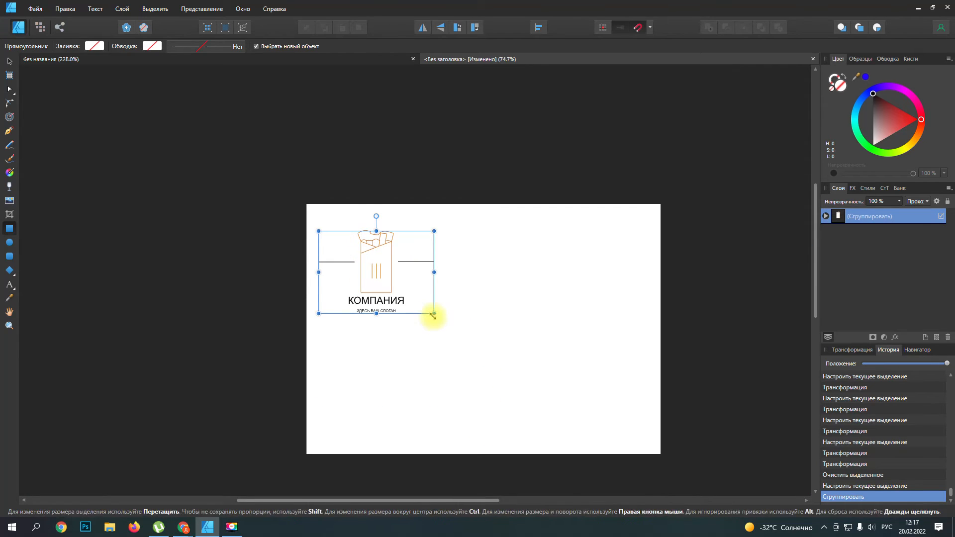
{"action": "left_click_drag", "start_coordinate": [433, 314], "coordinate": [383, 292]}
Step: Draw three mid-grey rectangles beside the logo: a tall one, a wide one at the upper right, and a nearly square one below it
{"action": "left_click_drag", "start_coordinate": [452, 500], "coordinate": [475, 500]}
{"action": "mouse_move", "coordinate": [391, 225]}
{"action": "left_mouse_down"}
{"action": "mouse_move", "coordinate": [401, 261]}
{"action": "mouse_move", "coordinate": [457, 350]}
{"action": "mouse_move", "coordinate": [482, 356]}
{"action": "mouse_move", "coordinate": [463, 354]}
{"action": "mouse_move", "coordinate": [464, 329]}
{"action": "left_mouse_up"}
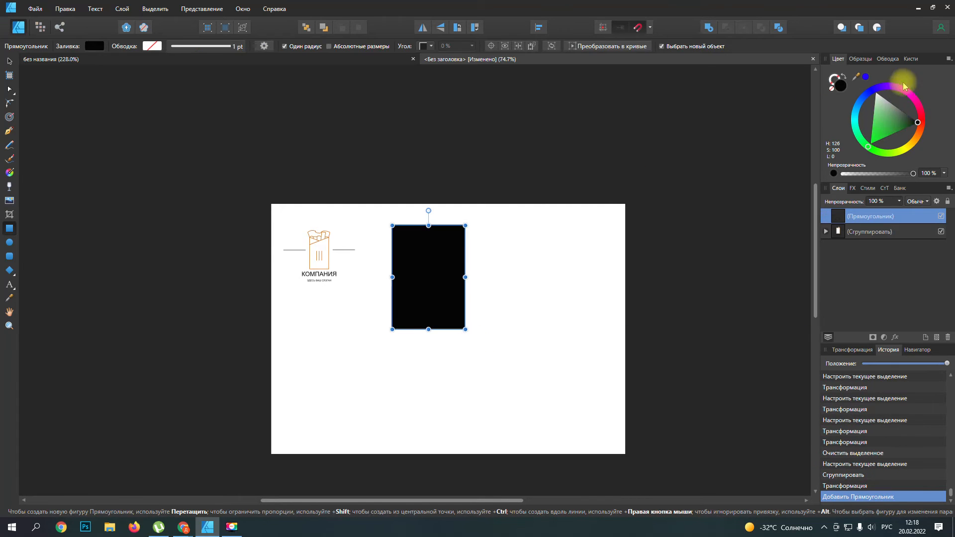
{"action": "left_click", "coordinate": [917, 123]}
{"action": "left_click_drag", "start_coordinate": [890, 120], "coordinate": [900, 96]}
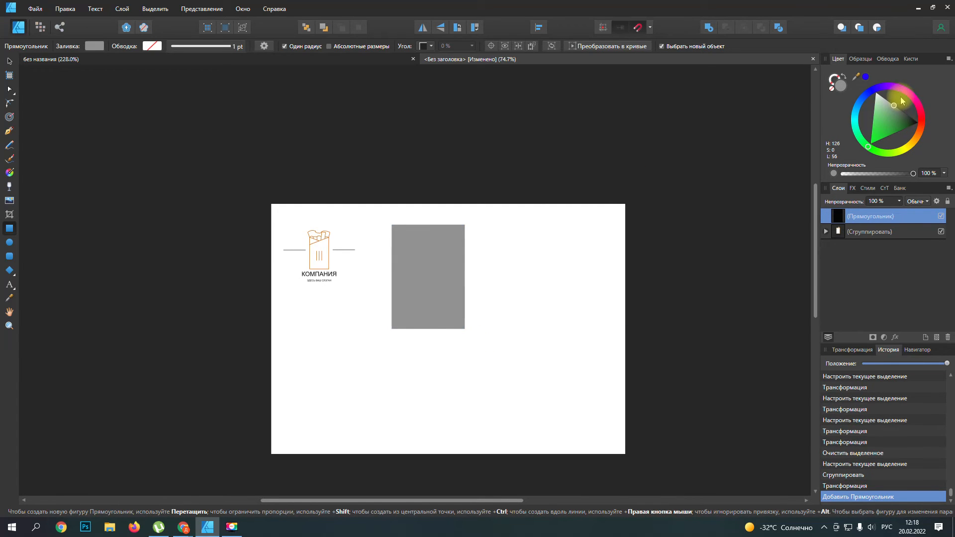
{"action": "left_click_drag", "start_coordinate": [488, 226], "coordinate": [609, 272]}
{"action": "left_click_drag", "start_coordinate": [502, 281], "coordinate": [581, 352]}
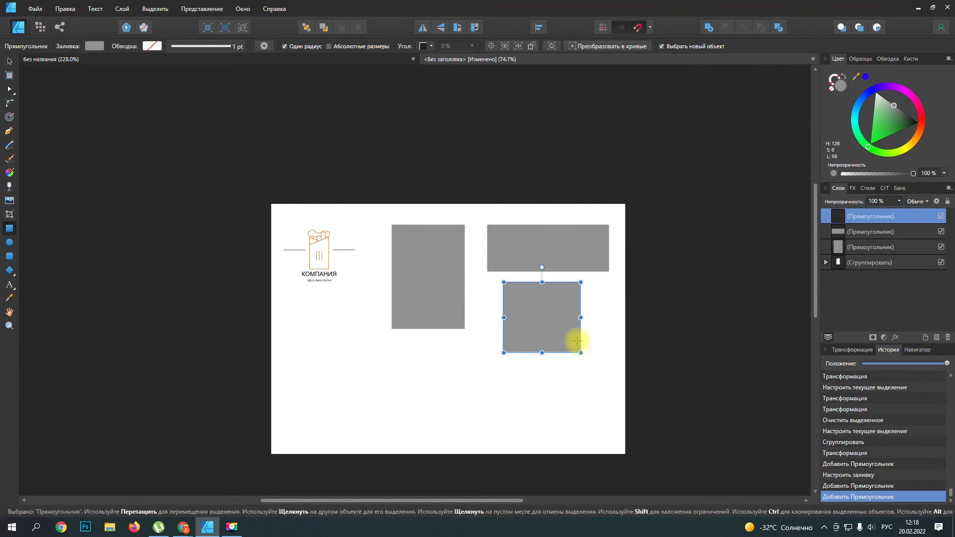
Step: Scale the logo group down further and place it between the page's left edge and the tall grey rectangle
{"action": "left_click_drag", "start_coordinate": [441, 498], "coordinate": [468, 482]}
{"action": "scroll", "coordinate": [423, 334], "scroll_direction": "up", "scroll_amount": 3}
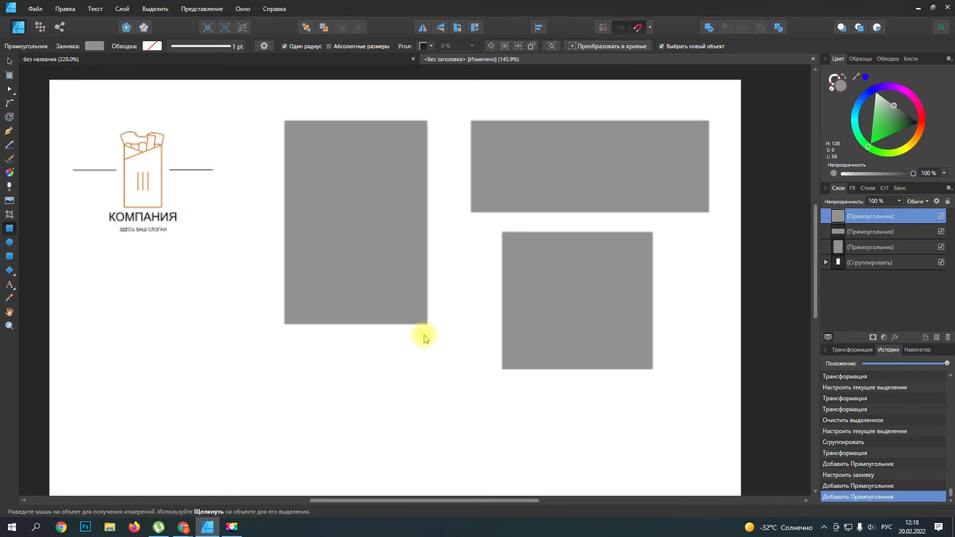
{"action": "scroll", "coordinate": [423, 335], "scroll_direction": "down", "scroll_amount": 1}
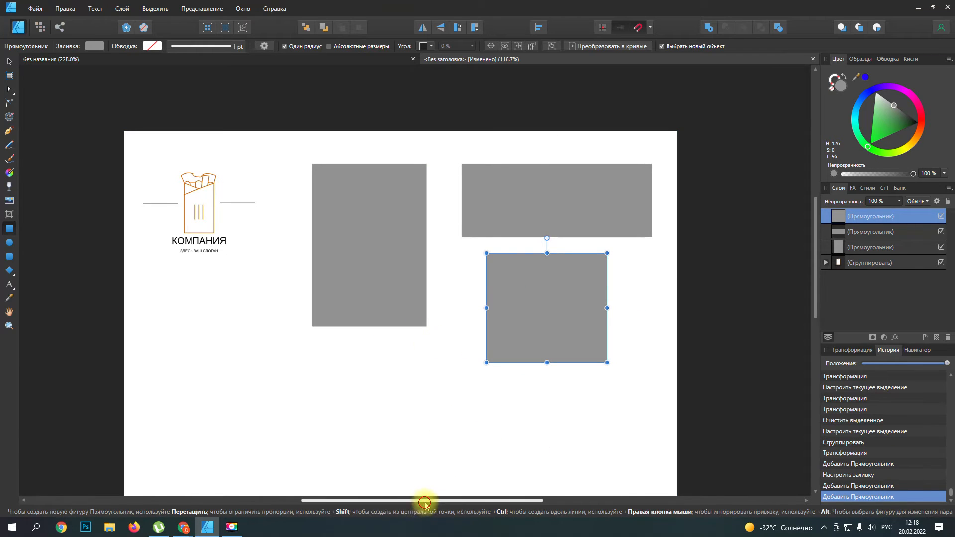
{"action": "scroll", "coordinate": [404, 396], "scroll_direction": "up", "scroll_amount": 4}
{"action": "scroll", "coordinate": [404, 393], "scroll_direction": "up", "scroll_amount": 3}
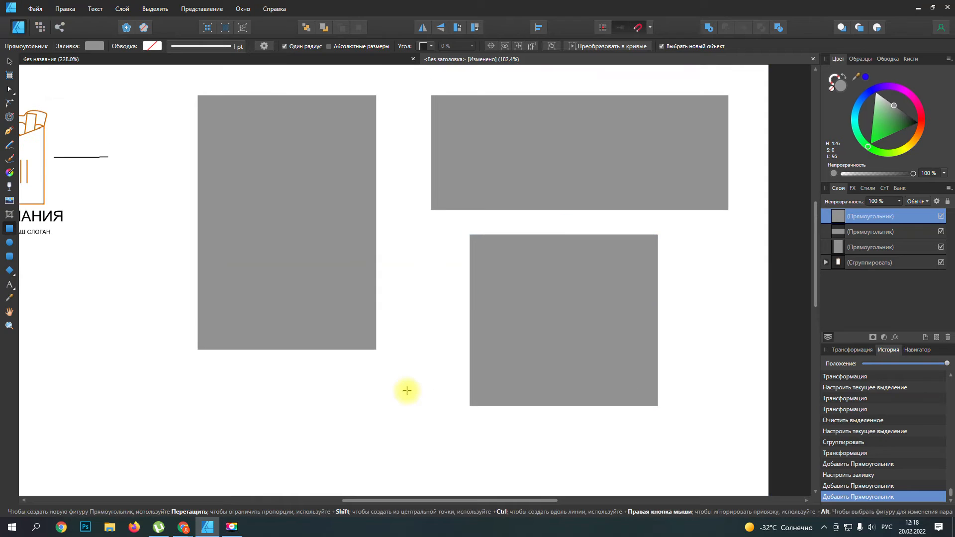
{"action": "key", "text": "v"}
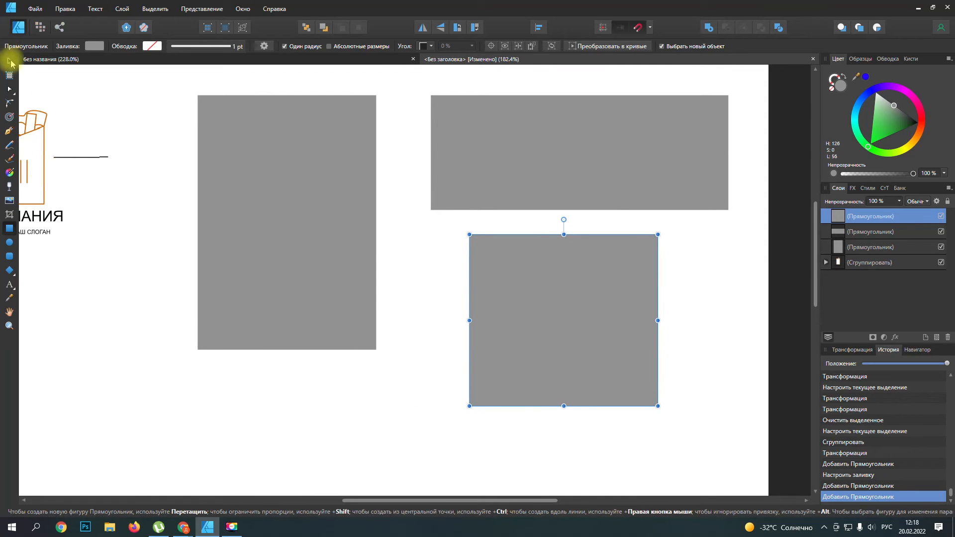
{"action": "left_click", "coordinate": [65, 198]}
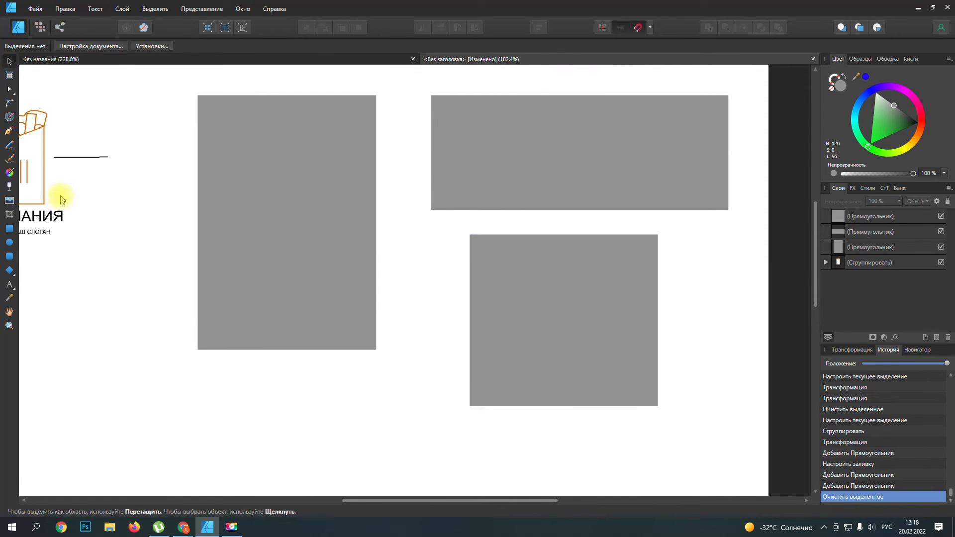
{"action": "left_click", "coordinate": [857, 263]}
{"action": "left_click_drag", "start_coordinate": [106, 234], "coordinate": [87, 214]}
{"action": "left_click_drag", "start_coordinate": [52, 175], "coordinate": [147, 183]}
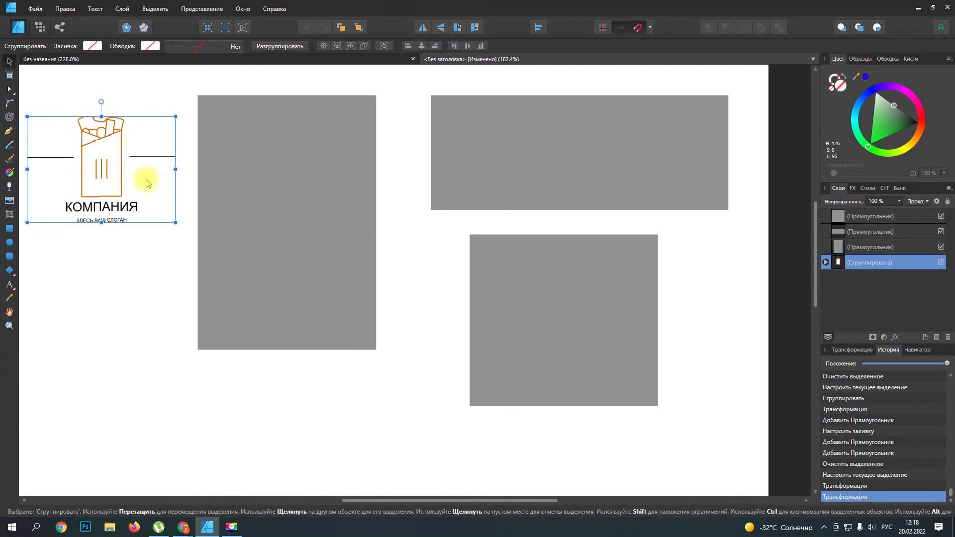
{"action": "left_click_drag", "start_coordinate": [175, 223], "coordinate": [138, 195]}
{"action": "left_click_drag", "start_coordinate": [95, 165], "coordinate": [114, 179]}
{"action": "left_click", "coordinate": [191, 12]}
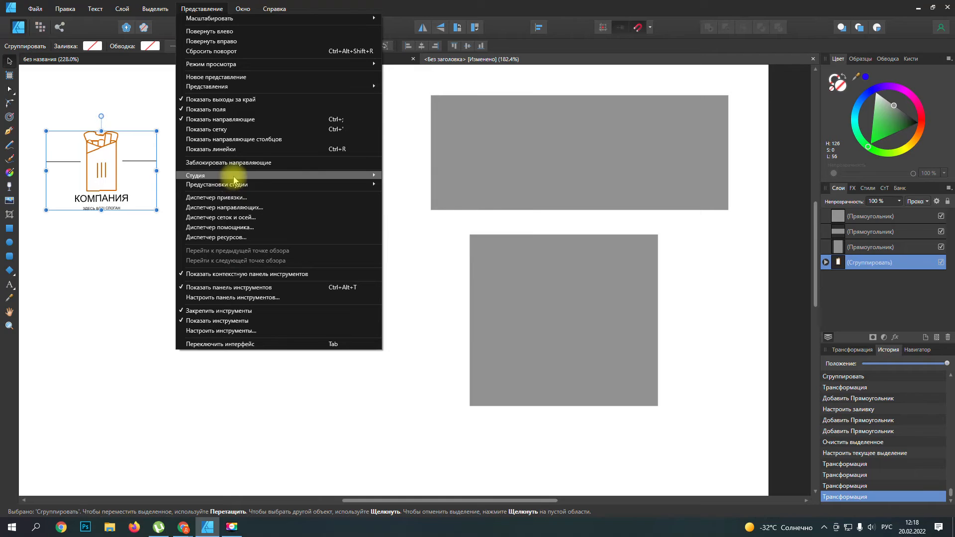
{"action": "mouse_move", "coordinate": [249, 175]}
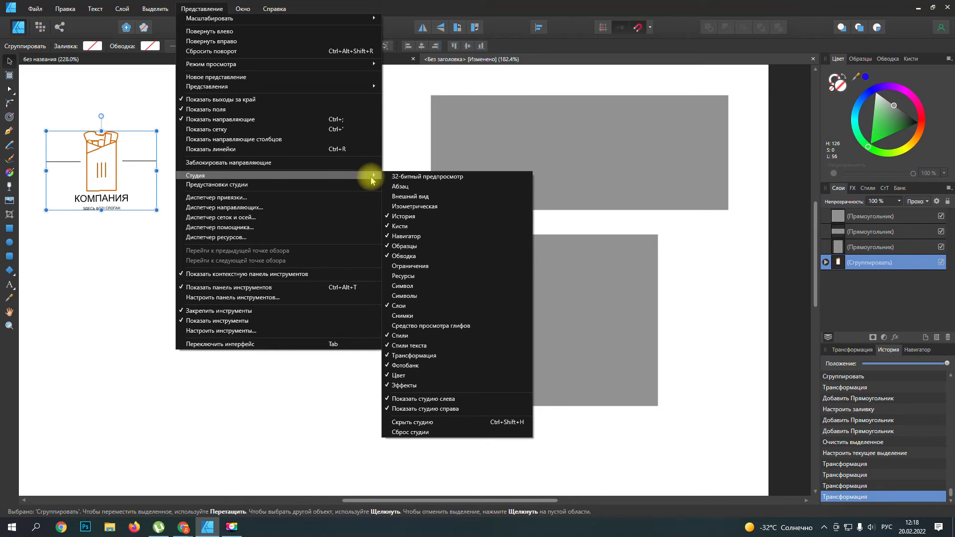
{"action": "left_click", "coordinate": [404, 287]}
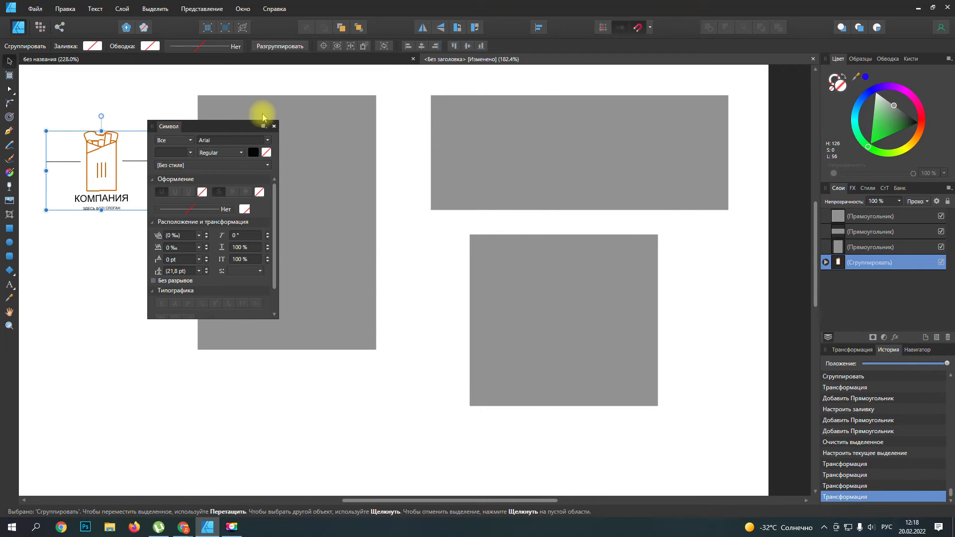
{"action": "left_click", "coordinate": [273, 127]}
Step: Show the Symbols (Символы) panel and place it on the empty area beneath the logo
{"action": "left_click", "coordinate": [201, 9]}
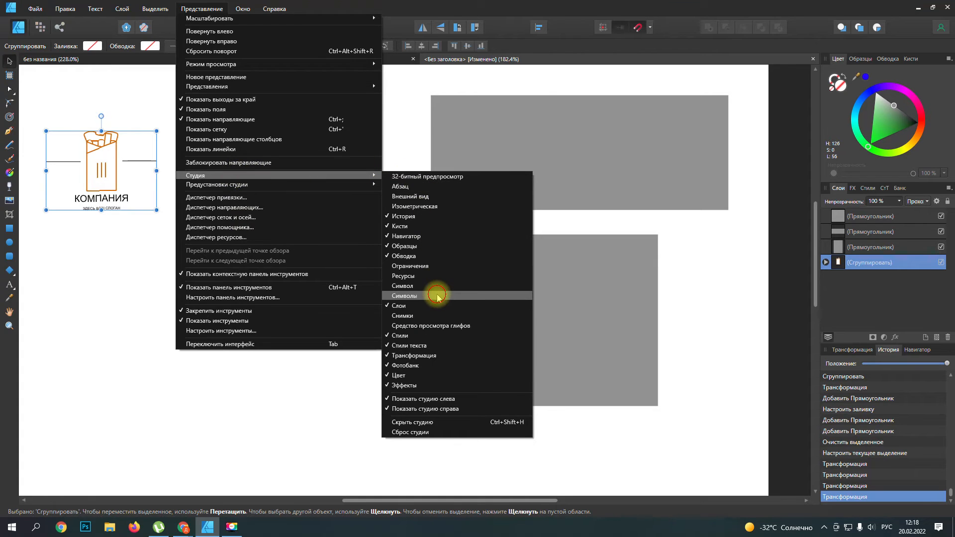
{"action": "left_click", "coordinate": [436, 296]}
{"action": "left_click_drag", "start_coordinate": [174, 118], "coordinate": [122, 252]}
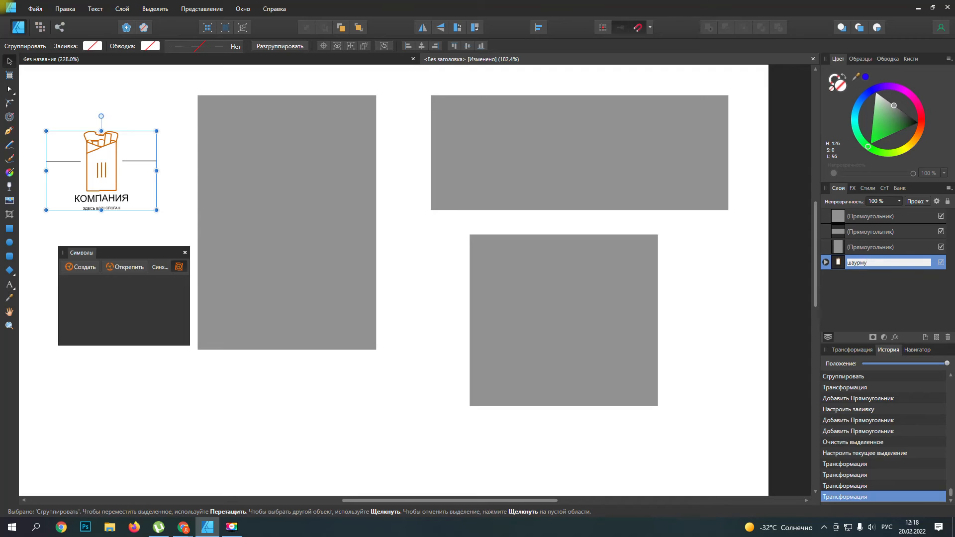
Step: Name the complete logo group "шаурма" and rename it "логотип"
{"action": "key", "text": "Return"}
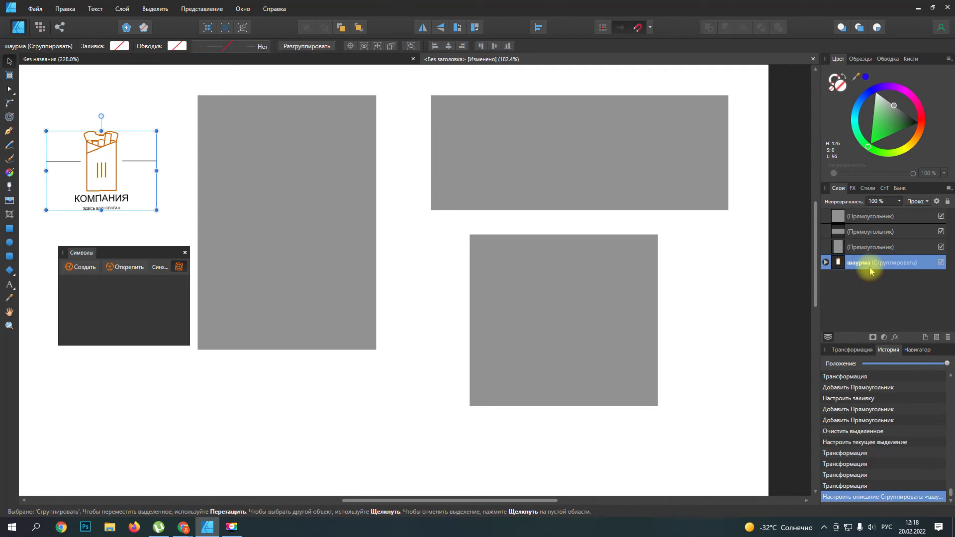
{"action": "left_click", "coordinate": [824, 263]}
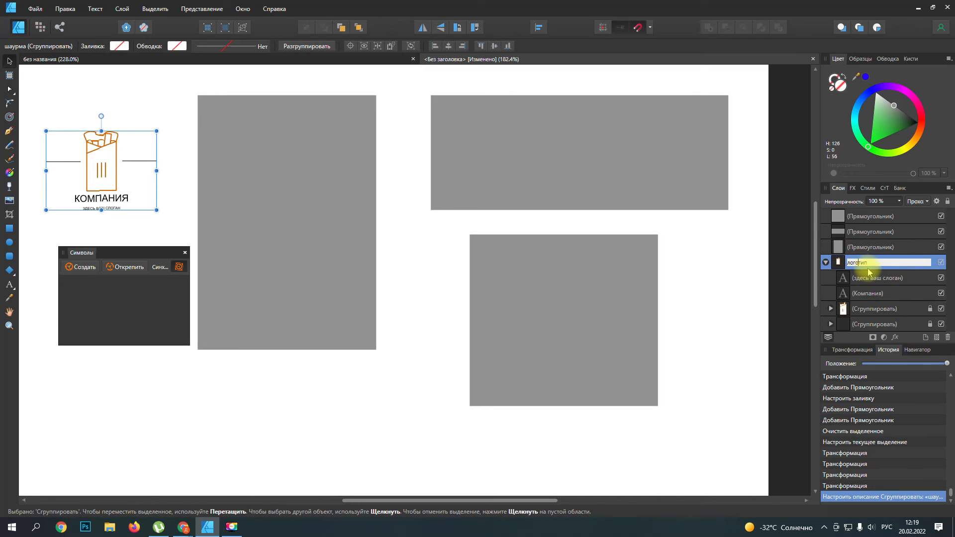
{"action": "left_click", "coordinate": [871, 312]}
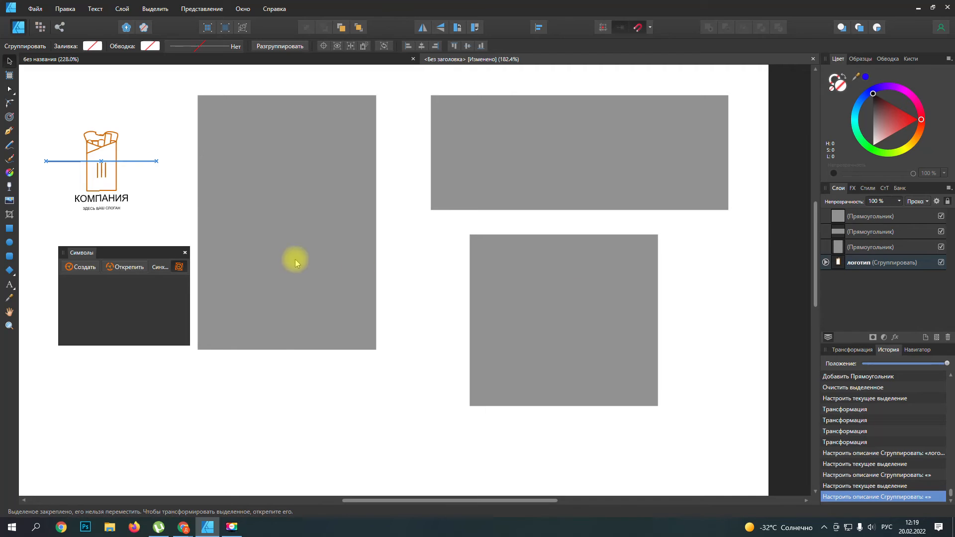
Step: Create a symbol from the "логотип" group and place a copy of it over the upper part of the tall grey rectangle
{"action": "left_click", "coordinate": [855, 265]}
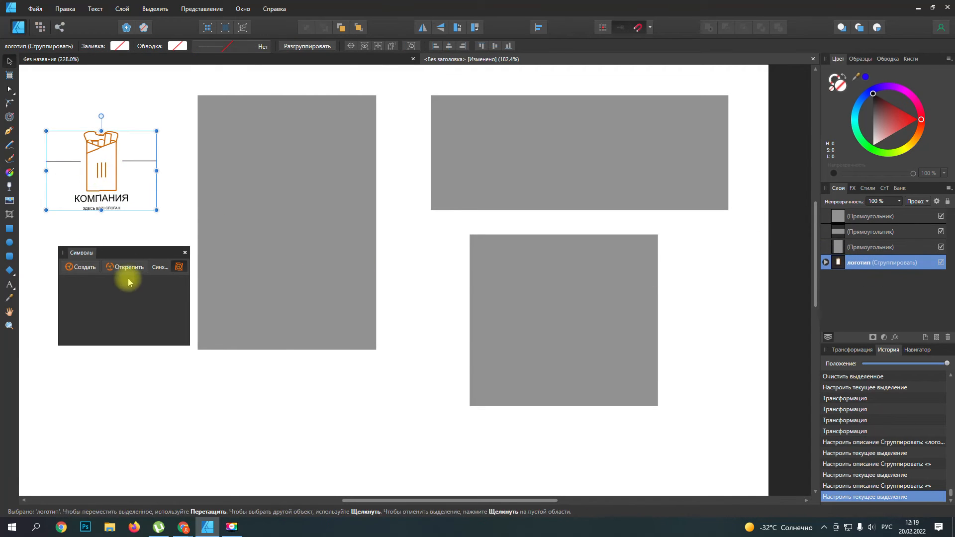
{"action": "left_click", "coordinate": [82, 267]}
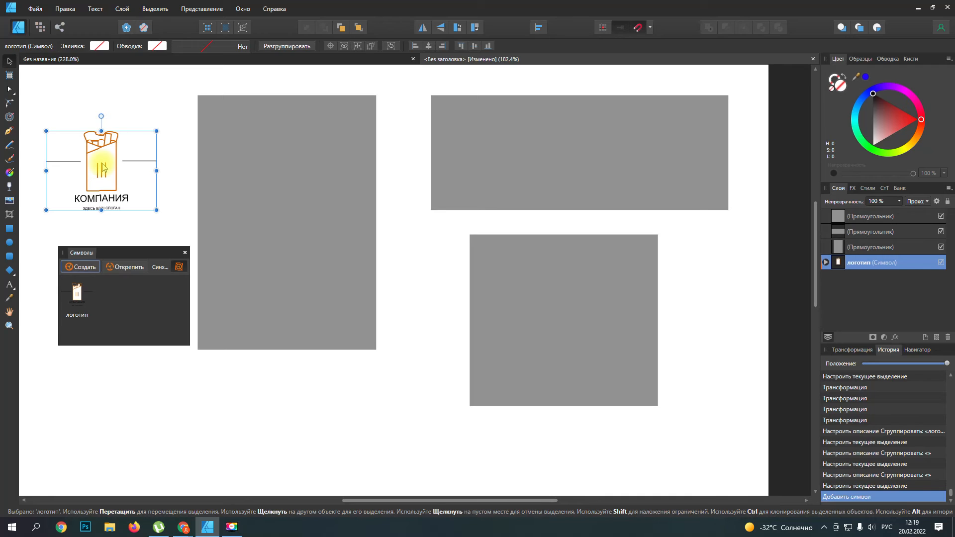
{"action": "key", "text": "ctrl+c"}
{"action": "key", "text": "ctrl+v"}
{"action": "left_click_drag", "start_coordinate": [103, 170], "coordinate": [284, 142]}
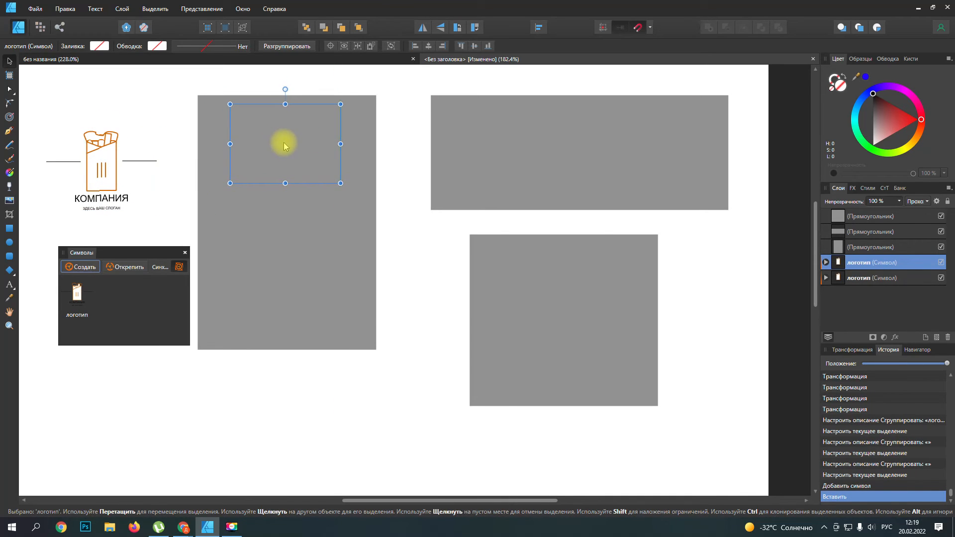
Step: Paste two more copies of the logo symbol, one onto the wide grey rectangle and one onto the nearly square one
{"action": "left_click", "coordinate": [111, 169]}
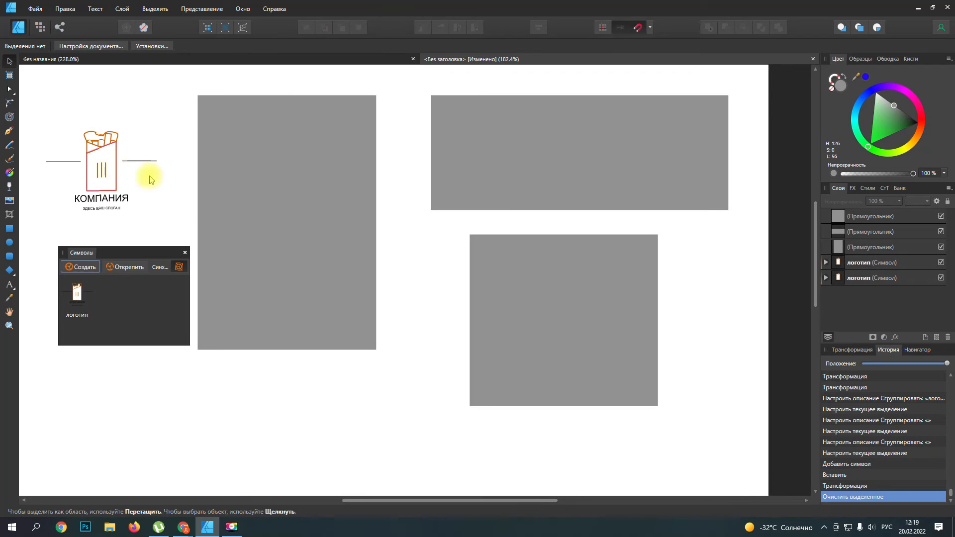
{"action": "key", "text": "ctrl+v"}
{"action": "left_click_drag", "start_coordinate": [151, 180], "coordinate": [507, 146]}
{"action": "key", "text": "ctrl+v"}
{"action": "left_click_drag", "start_coordinate": [131, 188], "coordinate": [522, 278]}
Step: Move the tall rectangle's logo copy above all three grey rectangles in the layer order
{"action": "left_click", "coordinate": [321, 196]}
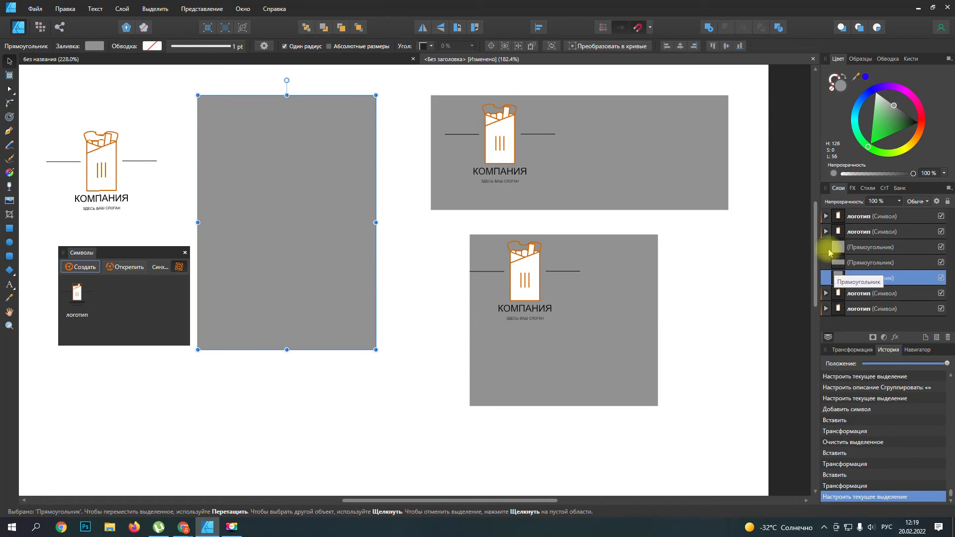
{"action": "left_click", "coordinate": [837, 293]}
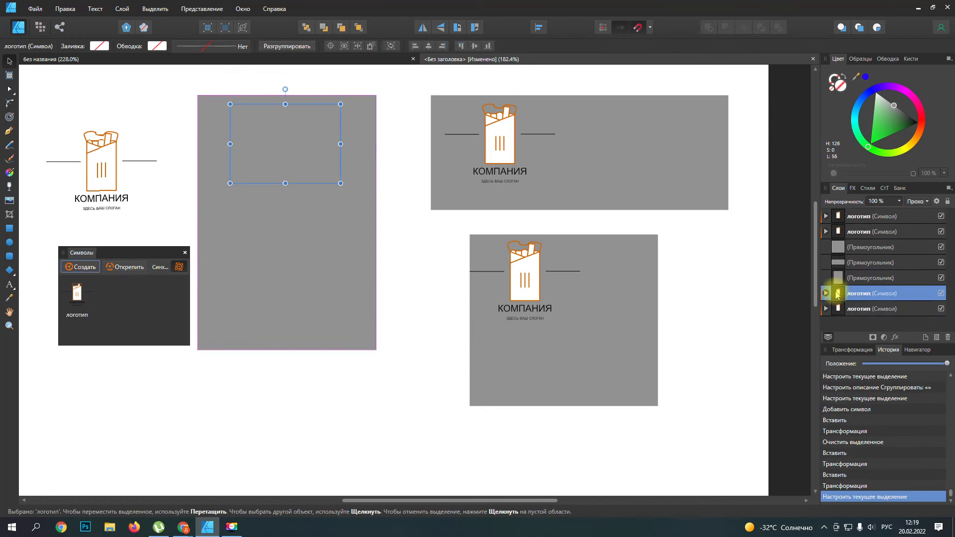
{"action": "left_click_drag", "start_coordinate": [837, 294], "coordinate": [826, 241]}
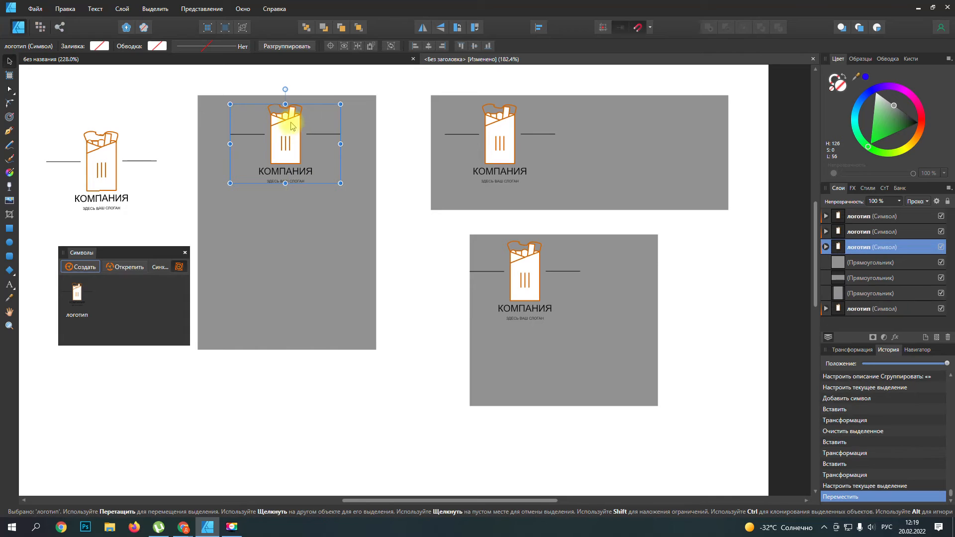
Step: Scale down the logo copy on the tall grey rectangle and centre it horizontally near the rectangle's upper edge
{"action": "left_click", "coordinate": [350, 196]}
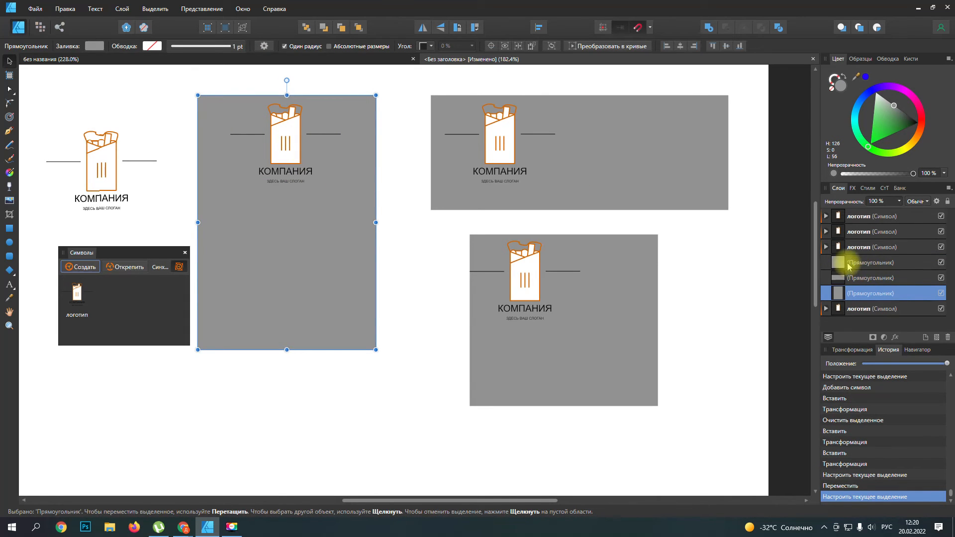
{"action": "left_click", "coordinate": [842, 248]}
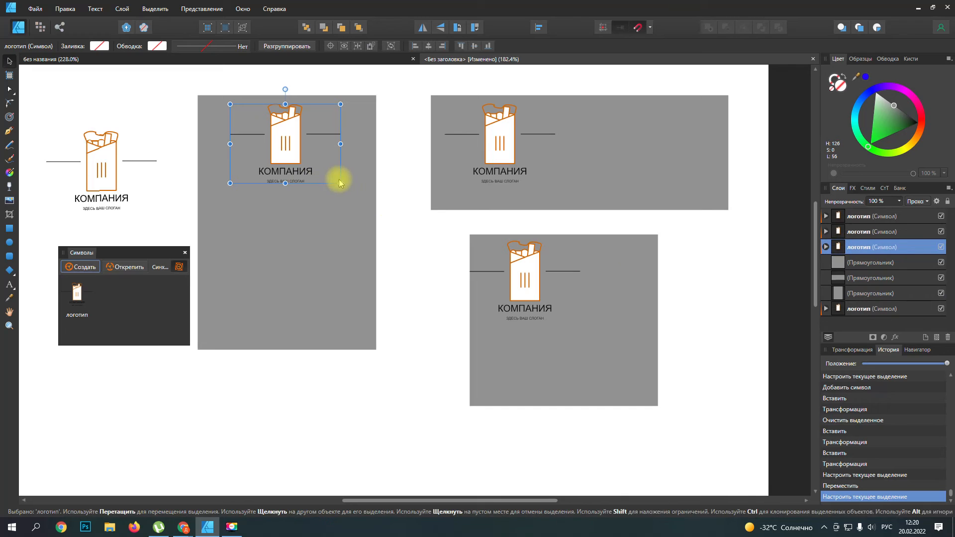
{"action": "left_click_drag", "start_coordinate": [336, 181], "coordinate": [296, 138]}
Step: Scale the logo copy on the wide grey rectangle down slightly and centre it vertically near the rectangle's left edge
{"action": "left_click", "coordinate": [545, 178]}
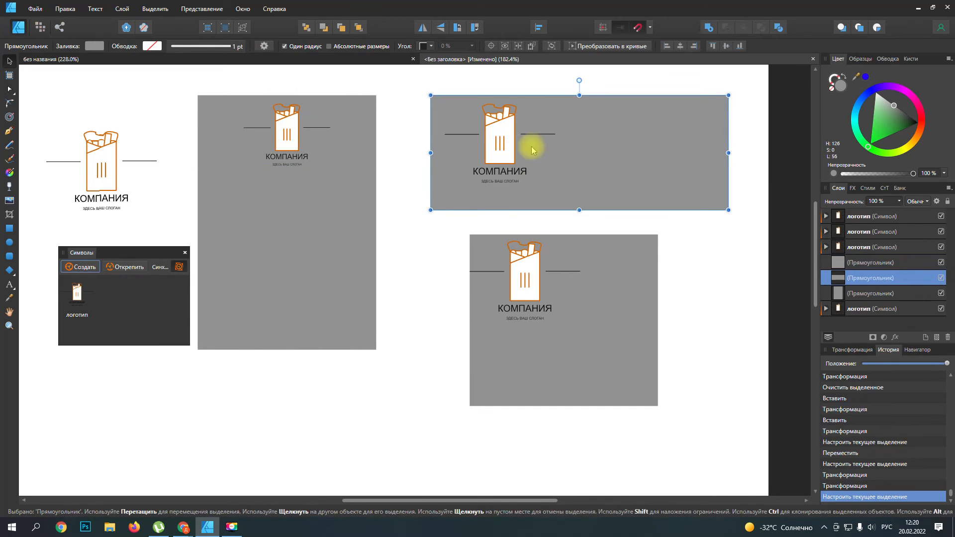
{"action": "left_click", "coordinate": [862, 263]}
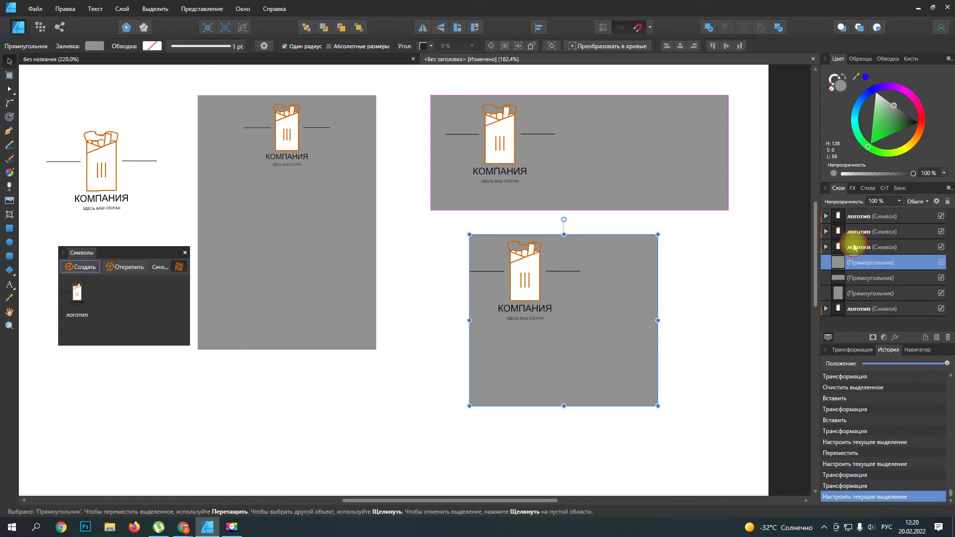
{"action": "left_click", "coordinate": [858, 247]}
{"action": "left_click", "coordinate": [856, 233]}
{"action": "left_click_drag", "start_coordinate": [554, 183], "coordinate": [540, 185]}
{"action": "left_click_drag", "start_coordinate": [501, 143], "coordinate": [498, 154]}
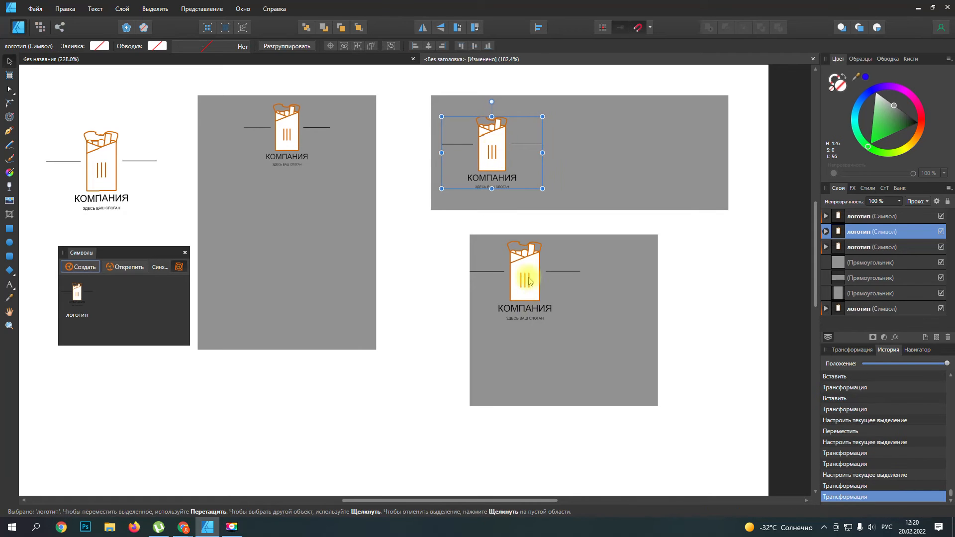
Step: Shift the nearly square grey rectangle up and to the left, and enlarge and reposition the logo copy on it
{"action": "left_click", "coordinate": [524, 277]}
{"action": "left_click_drag", "start_coordinate": [541, 288], "coordinate": [486, 260]}
{"action": "left_click", "coordinate": [851, 216]}
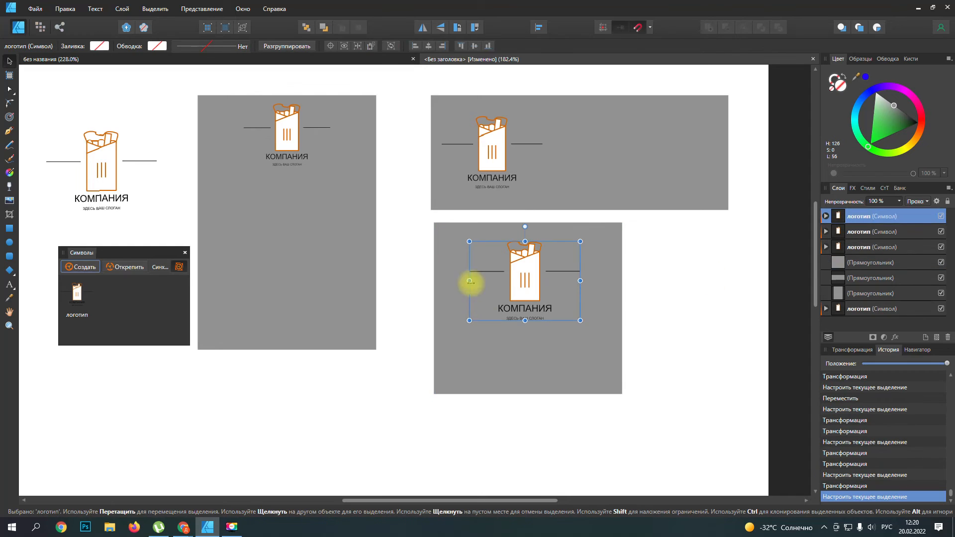
{"action": "left_click_drag", "start_coordinate": [523, 268], "coordinate": [505, 286]}
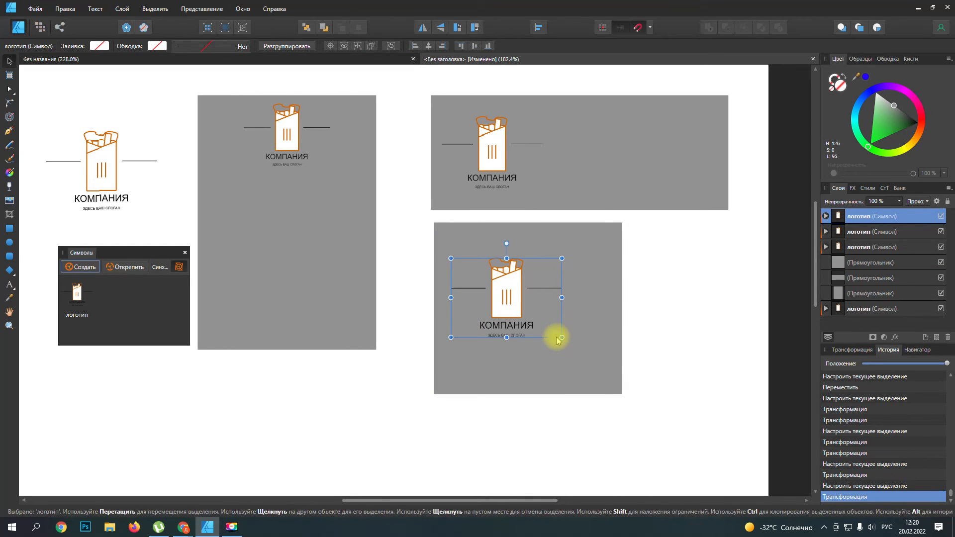
{"action": "left_click_drag", "start_coordinate": [561, 337], "coordinate": [602, 368]}
{"action": "left_click_drag", "start_coordinate": [544, 309], "coordinate": [555, 309]}
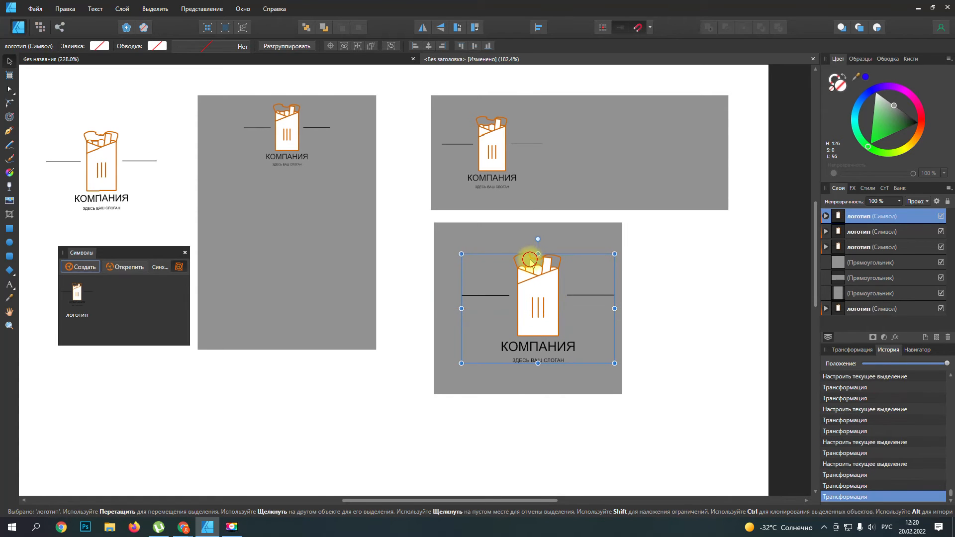
{"action": "left_click", "coordinate": [530, 261]}
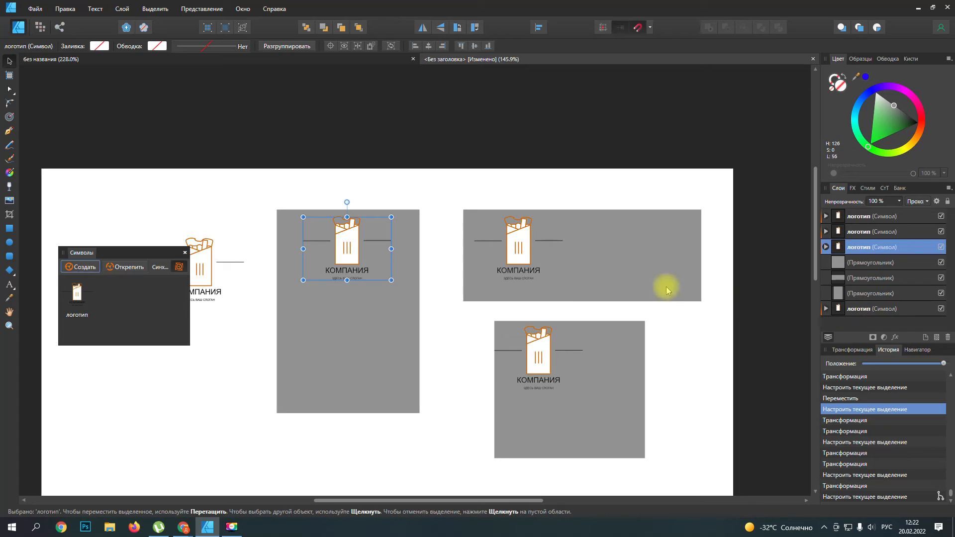
Step: Give the wavy top curve inside the original logo symbol's wrap group a white fill
{"action": "left_click", "coordinate": [825, 309]}
{"action": "scroll", "coordinate": [847, 310], "scroll_direction": "down", "scroll_amount": 3}
{"action": "left_click", "coordinate": [855, 309]}
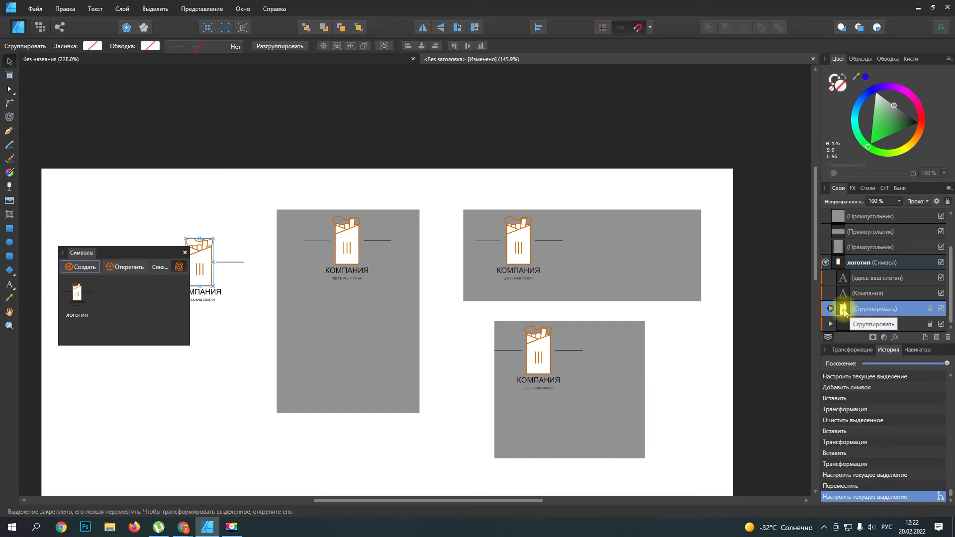
{"action": "left_click", "coordinate": [830, 308]}
{"action": "scroll", "coordinate": [890, 313], "scroll_direction": "down", "scroll_amount": 3}
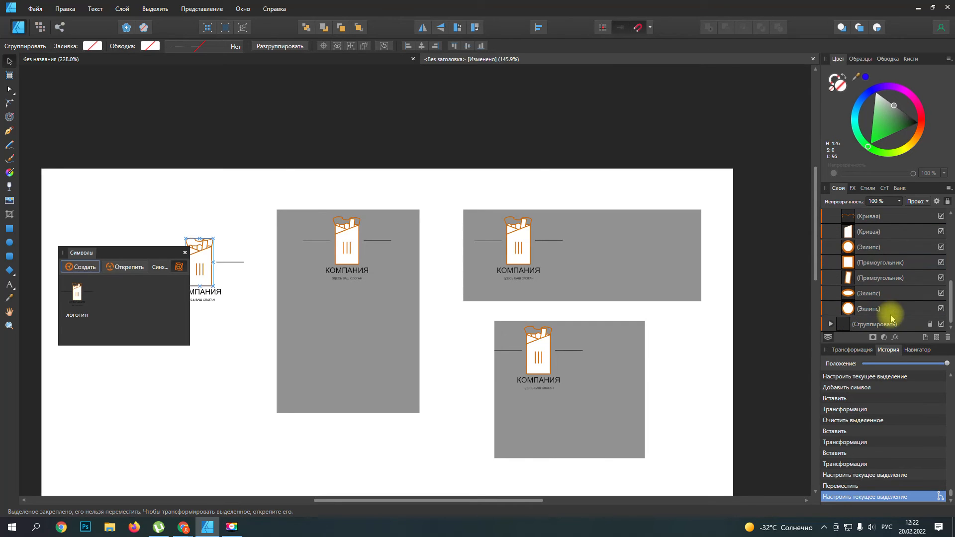
{"action": "left_click", "coordinate": [871, 218]}
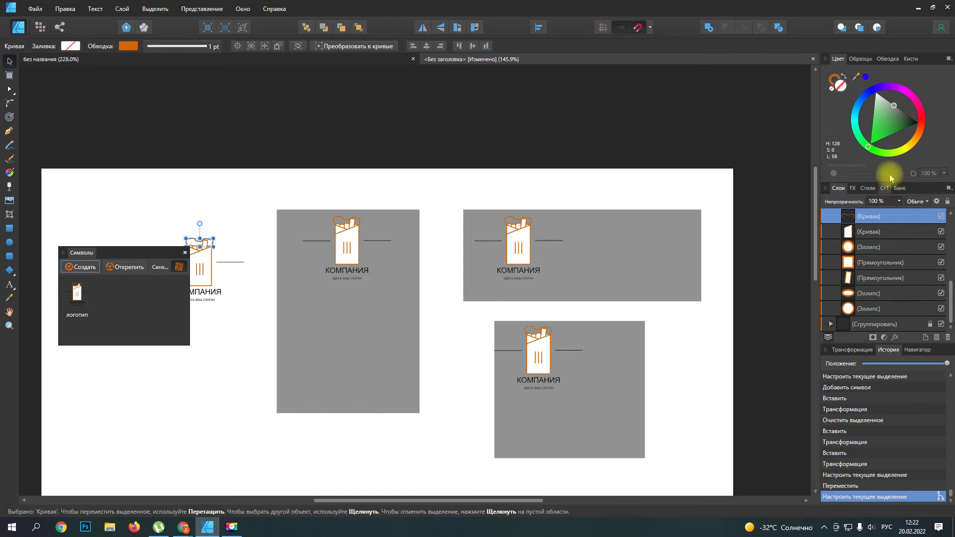
{"action": "left_click_drag", "start_coordinate": [888, 97], "coordinate": [921, 133]}
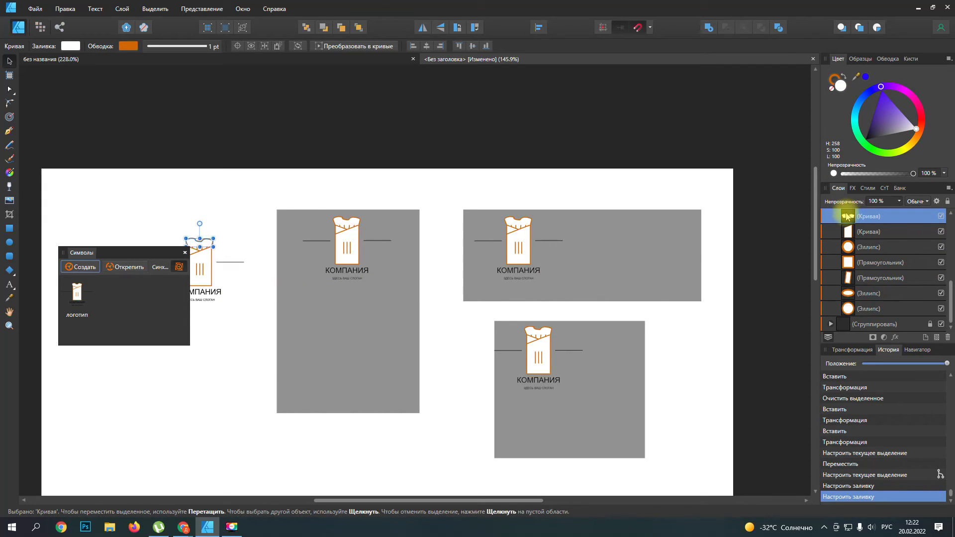
Step: Move the white top curve beneath the other wrap shapes in its group and place the Symbols (Символы) panel below the original logo
{"action": "left_click_drag", "start_coordinate": [850, 234], "coordinate": [845, 319]}
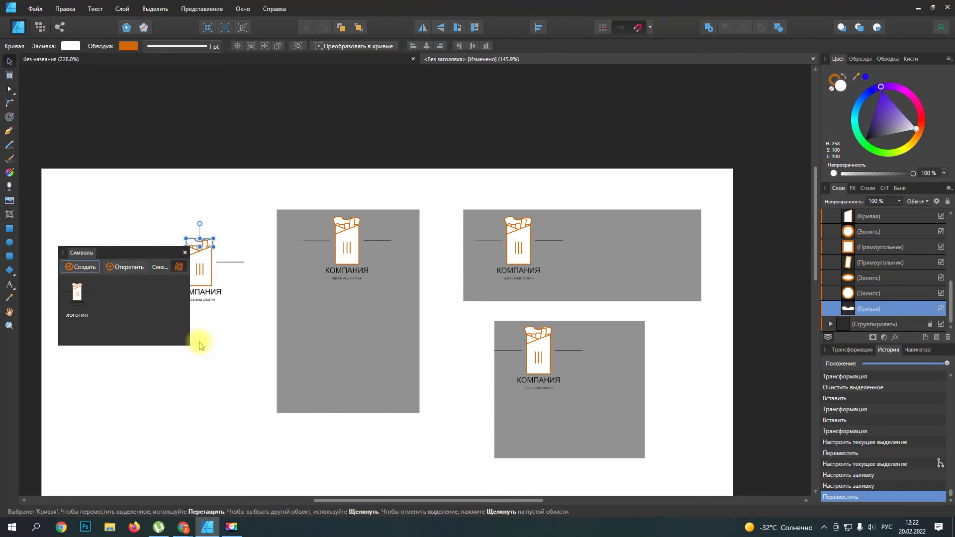
{"action": "left_click_drag", "start_coordinate": [134, 255], "coordinate": [174, 346]}
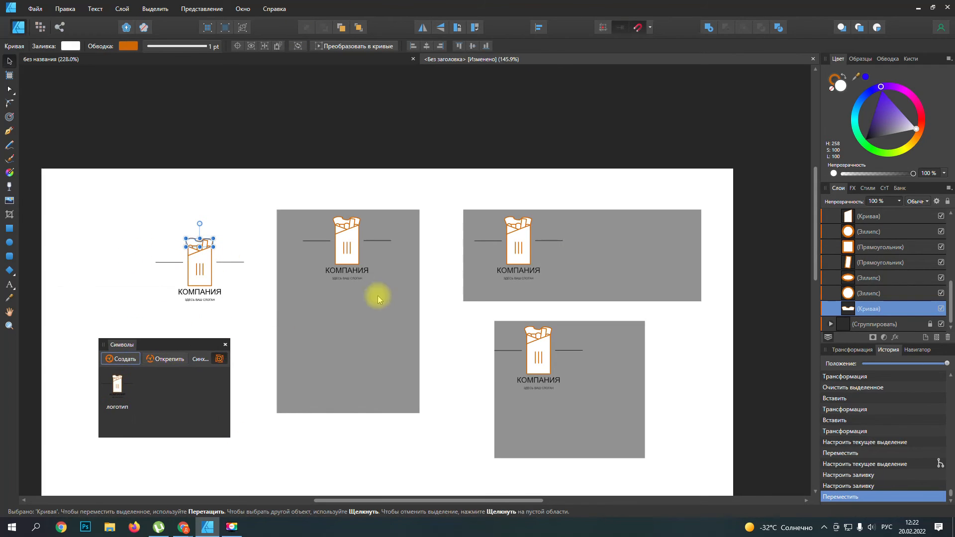
Step: Try to enlarge the "Компания" text inside the tall rectangle's logo copy to 9.3 pt, and undo it
{"action": "left_click", "coordinate": [347, 272]}
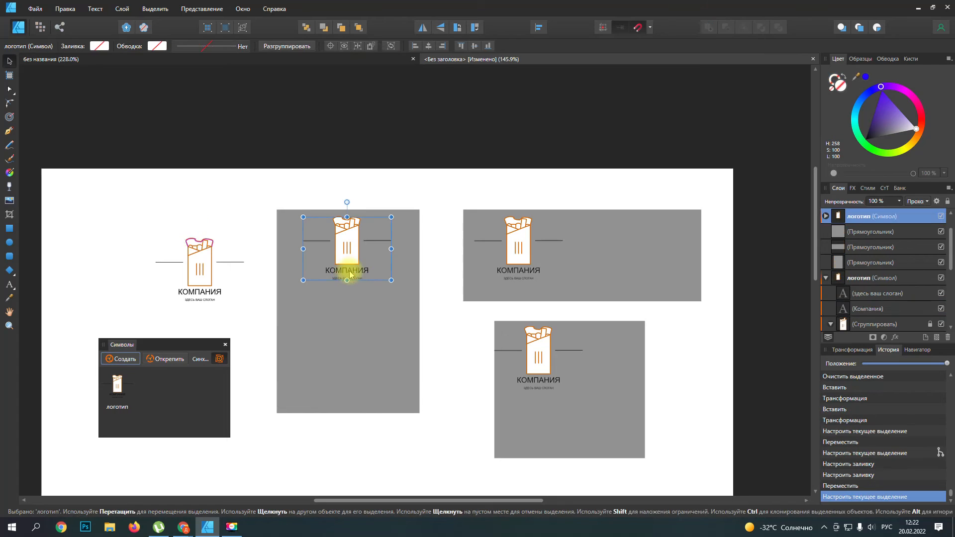
{"action": "left_click", "coordinate": [825, 217]}
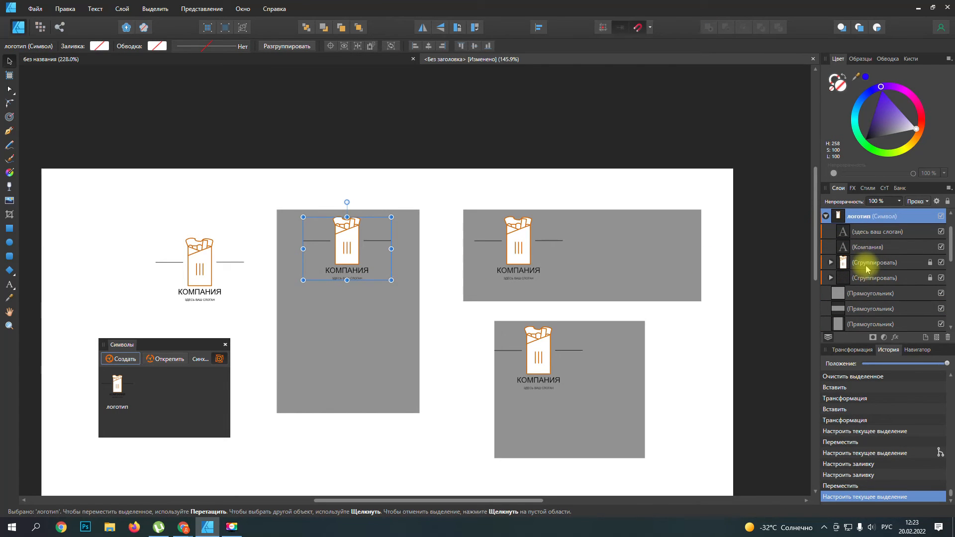
{"action": "left_click", "coordinate": [868, 270]}
{"action": "left_click", "coordinate": [857, 278]}
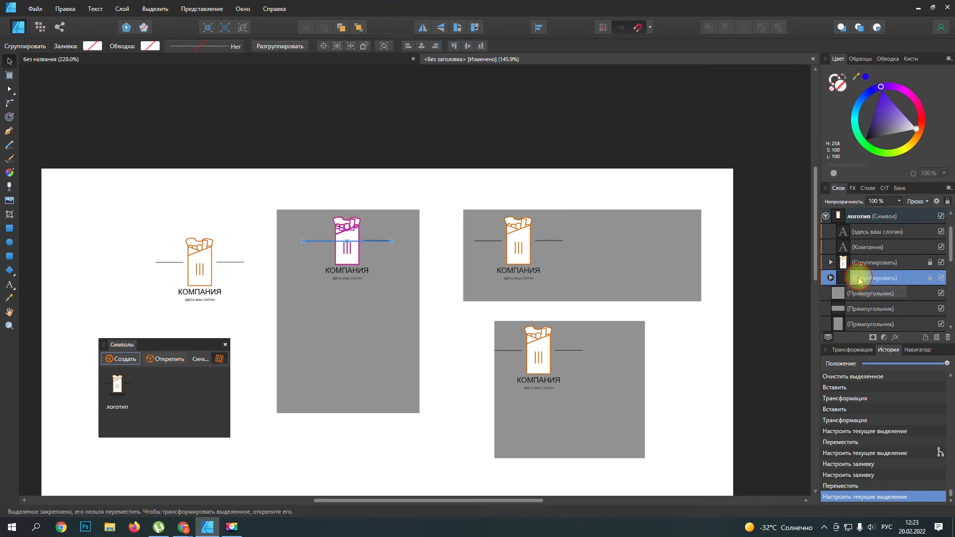
{"action": "left_click", "coordinate": [851, 232]}
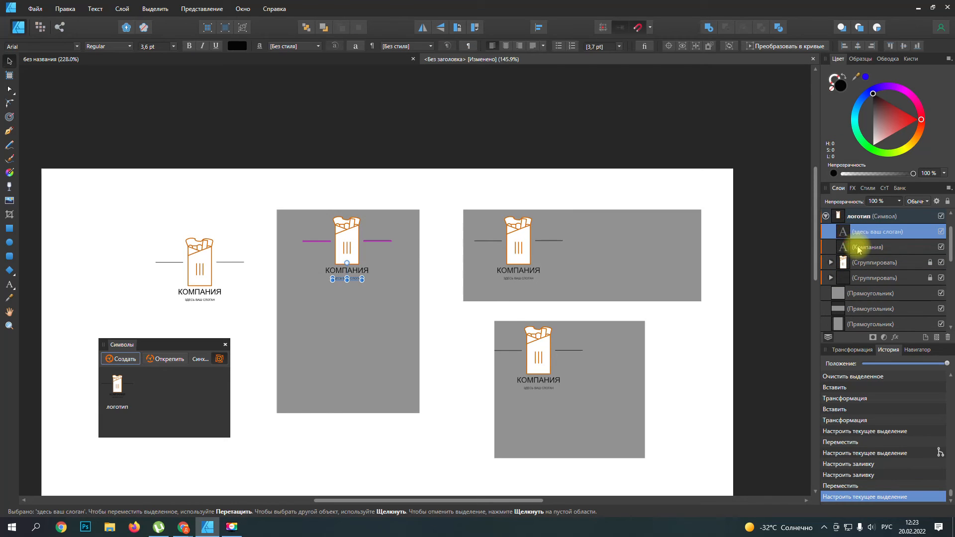
{"action": "left_click", "coordinate": [853, 247]}
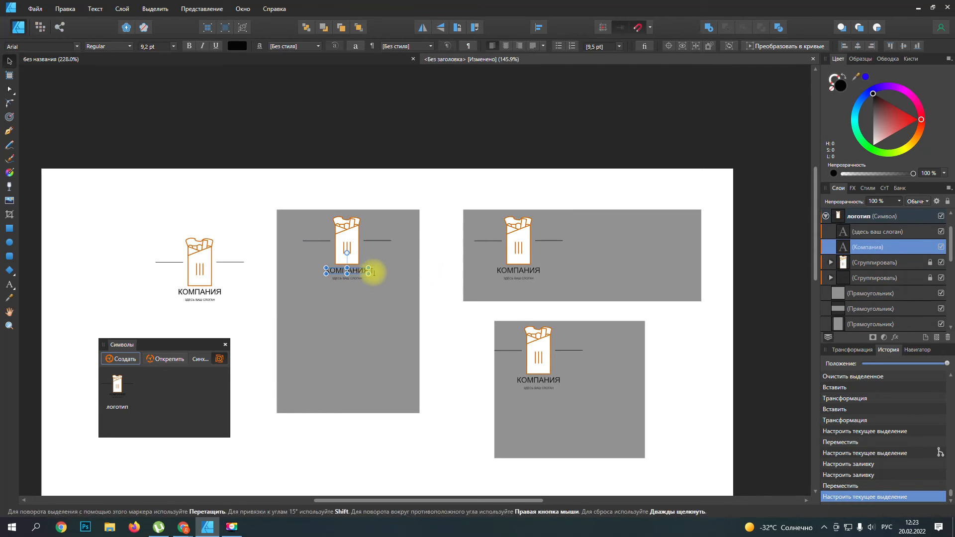
{"action": "mouse_move", "coordinate": [369, 273]}
{"action": "left_mouse_down"}
{"action": "mouse_move", "coordinate": [390, 295]}
{"action": "mouse_move", "coordinate": [370, 282]}
{"action": "left_mouse_up"}
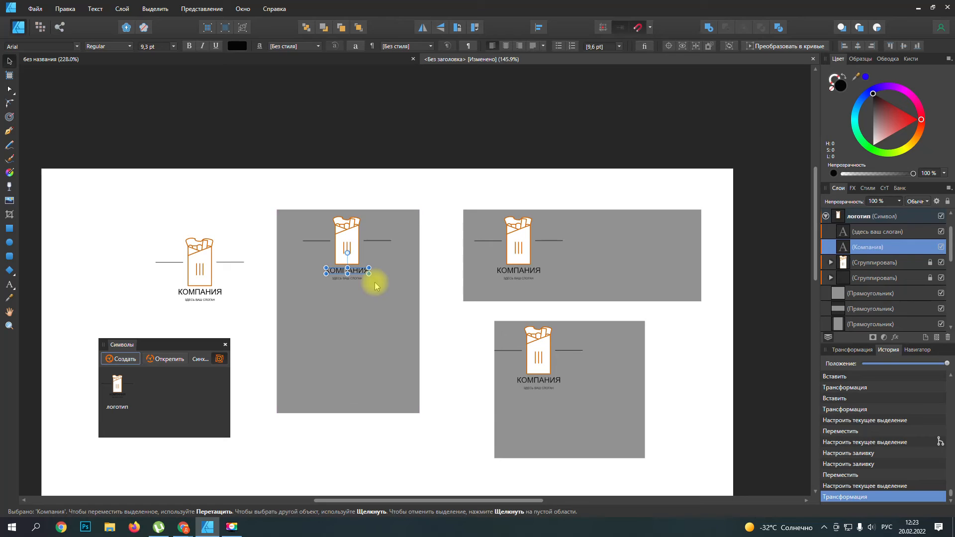
{"action": "key", "text": "ctrl+z"}
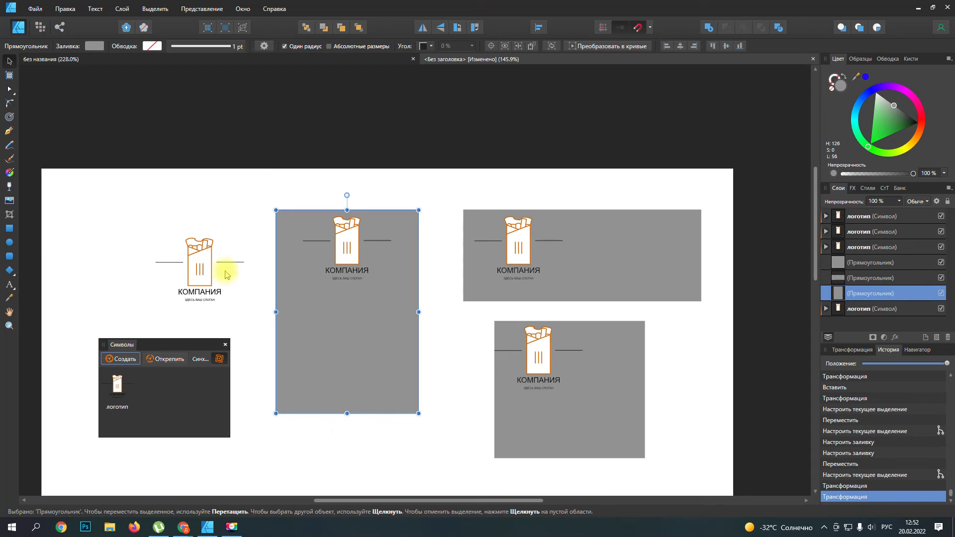
Step: Set the font of the "Компания" text inside the original logo symbol to Bebit and check the copies on the grey rectangles
{"action": "left_click", "coordinate": [194, 294]}
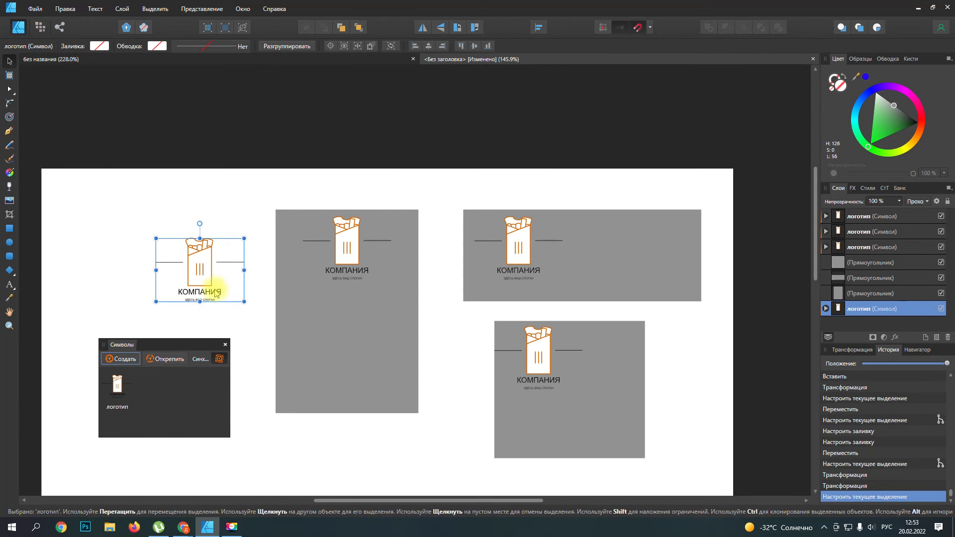
{"action": "scroll", "coordinate": [208, 294], "scroll_direction": "up", "scroll_amount": 5}
{"action": "scroll", "coordinate": [197, 290], "scroll_direction": "down", "scroll_amount": 2}
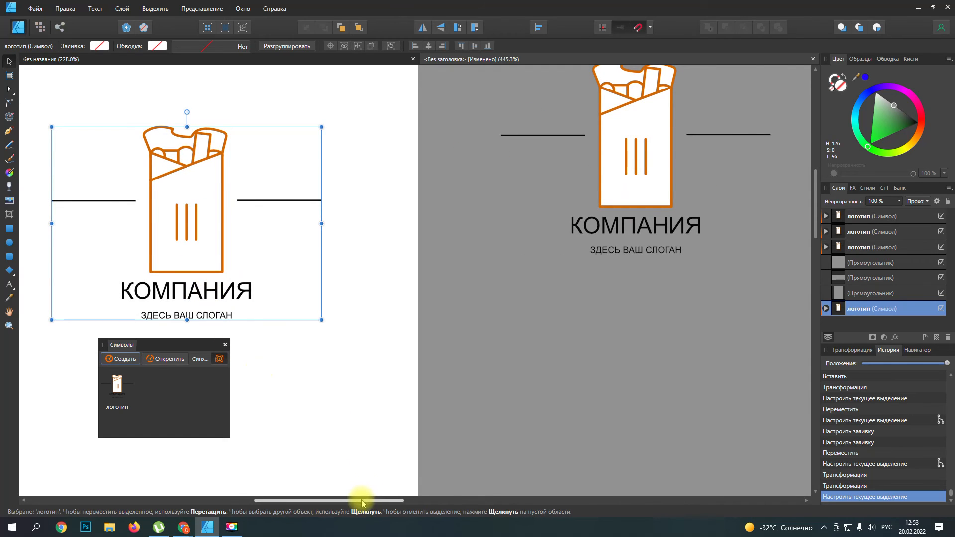
{"action": "left_click_drag", "start_coordinate": [361, 499], "coordinate": [331, 498]}
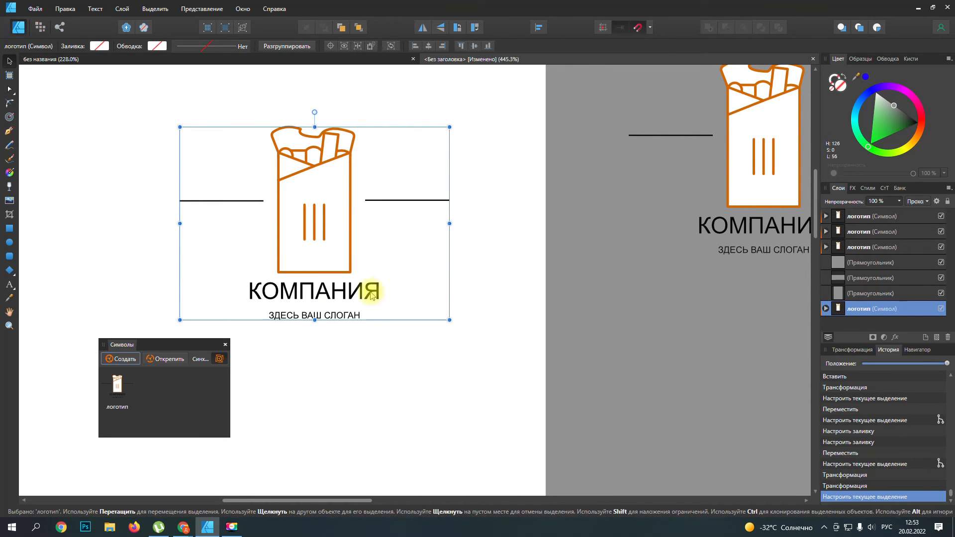
{"action": "left_click", "coordinate": [826, 308]}
{"action": "left_click", "coordinate": [869, 324]}
{"action": "scroll", "coordinate": [865, 318], "scroll_direction": "down", "scroll_amount": 3}
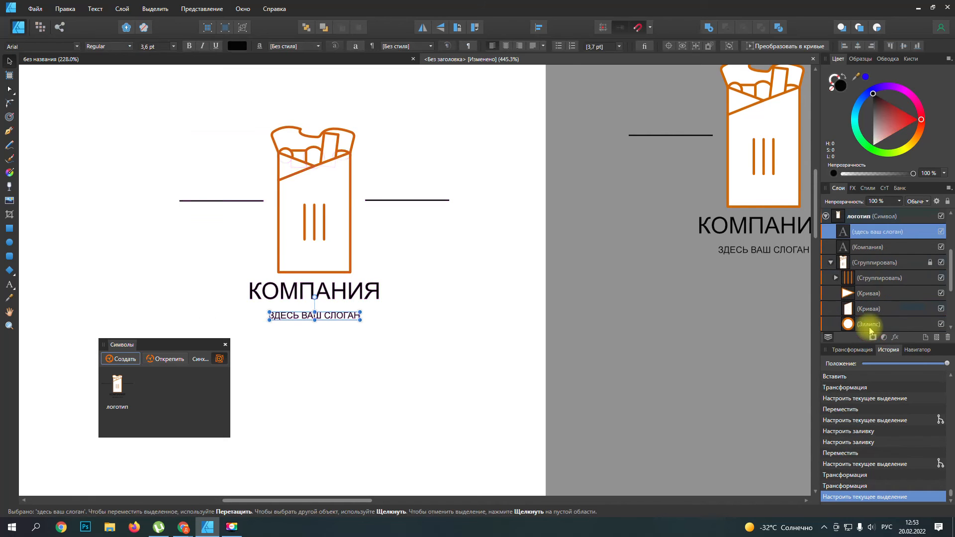
{"action": "left_click", "coordinate": [865, 247]}
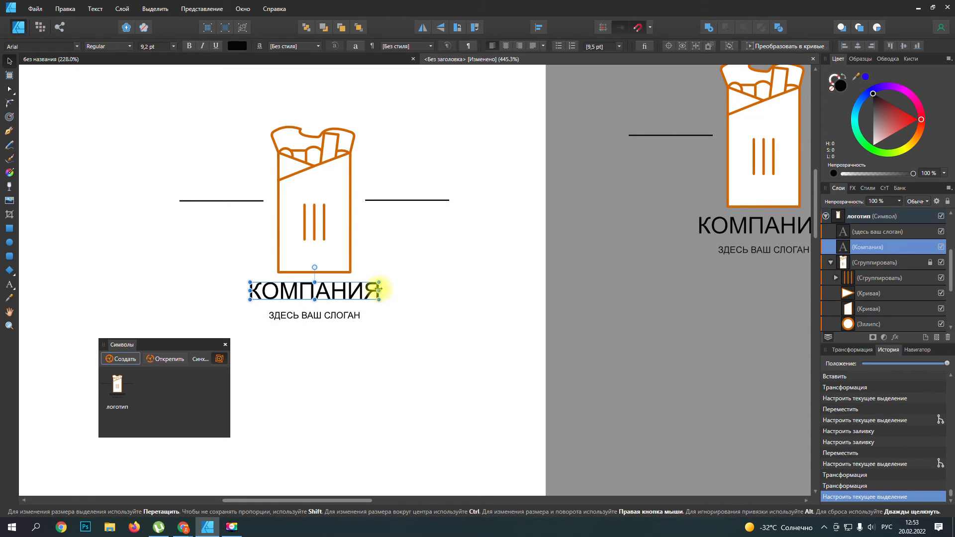
{"action": "double_click", "coordinate": [251, 289]}
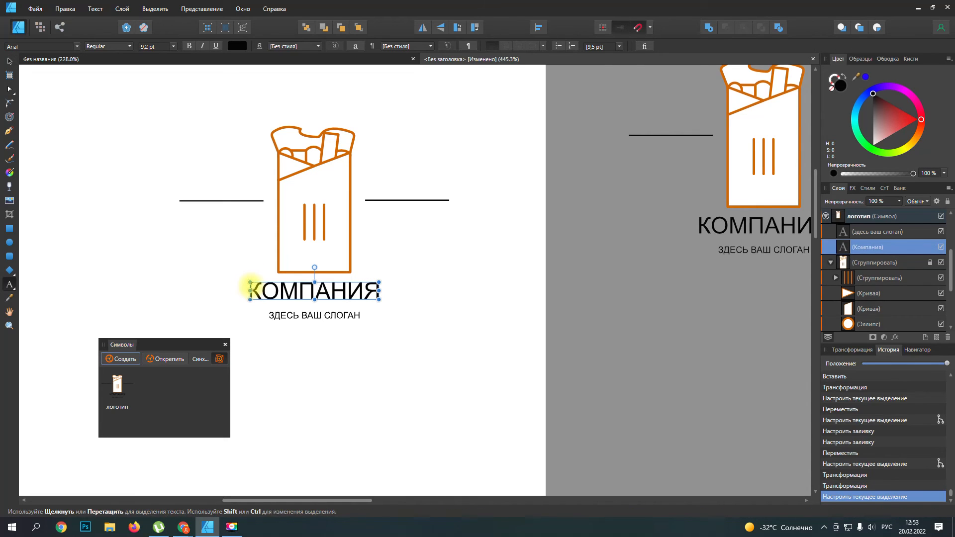
{"action": "left_click_drag", "start_coordinate": [250, 288], "coordinate": [390, 299]}
{"action": "left_click", "coordinate": [77, 46]}
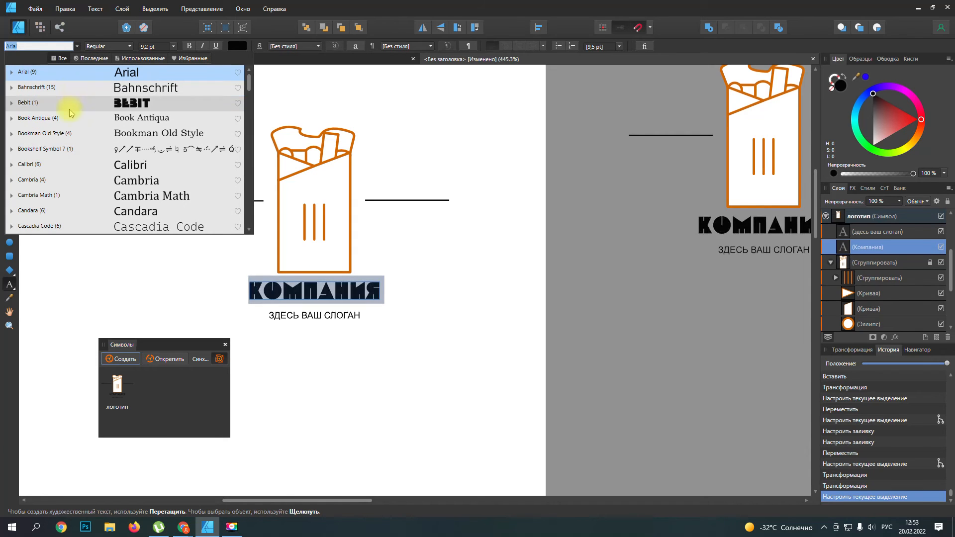
{"action": "left_click", "coordinate": [76, 100]}
{"action": "scroll", "coordinate": [433, 320], "scroll_direction": "down", "scroll_amount": 5}
{"action": "left_click_drag", "start_coordinate": [399, 500], "coordinate": [463, 500]}
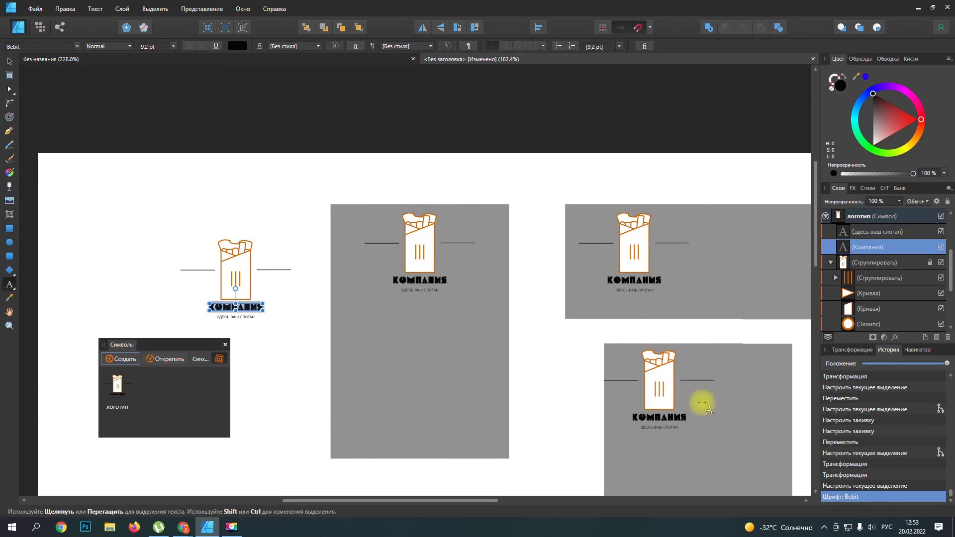
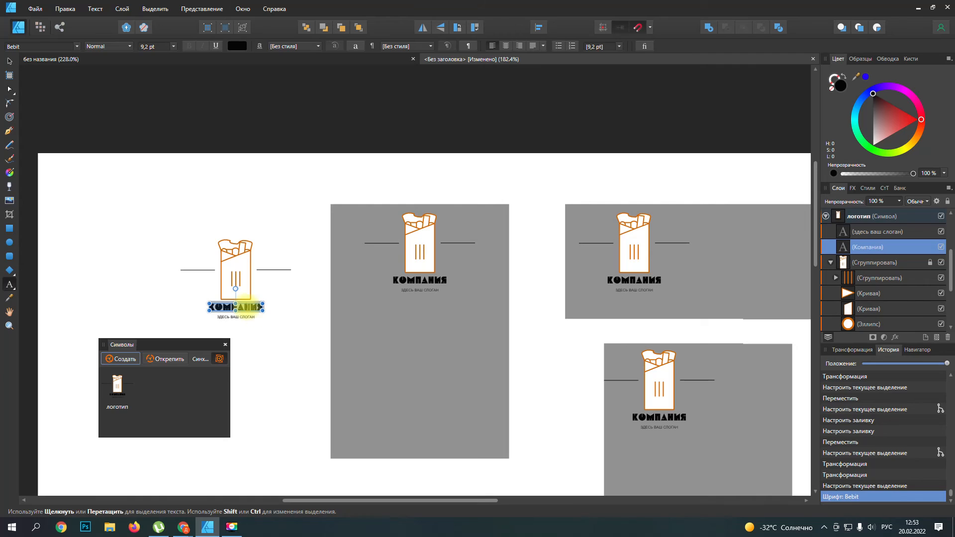
Step: Turn off symbol synchronization so edits to a logo copy detach its attributes, and inspect the copies on the grey rectangles
{"action": "left_click", "coordinate": [219, 359]}
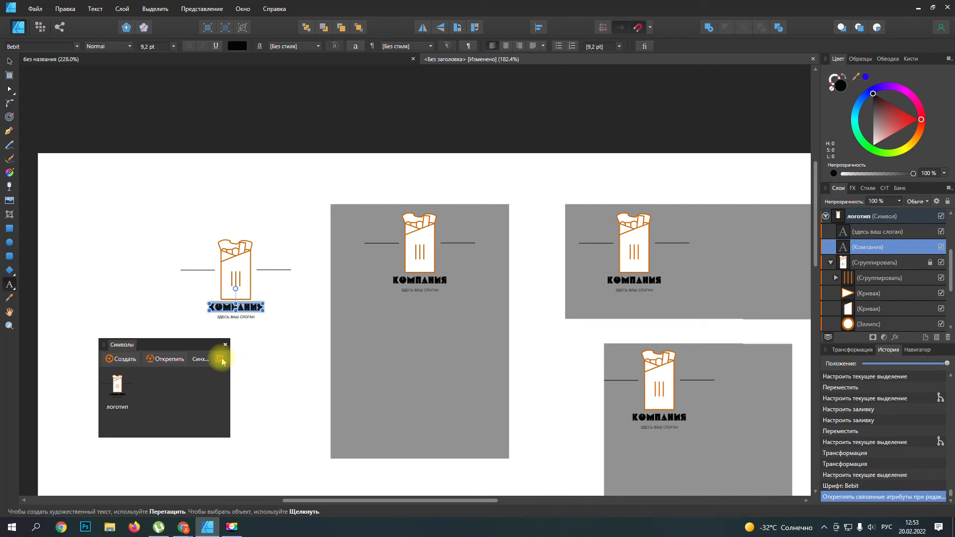
{"action": "left_click_drag", "start_coordinate": [314, 502], "coordinate": [378, 502]}
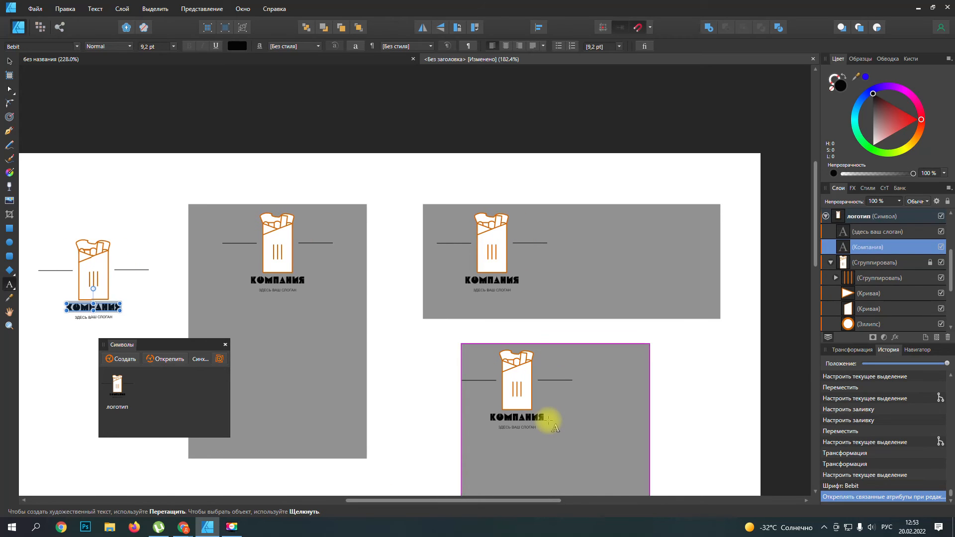
{"action": "scroll", "coordinate": [548, 421], "scroll_direction": "up", "scroll_amount": 2}
{"action": "scroll", "coordinate": [546, 421], "scroll_direction": "down", "scroll_amount": 1}
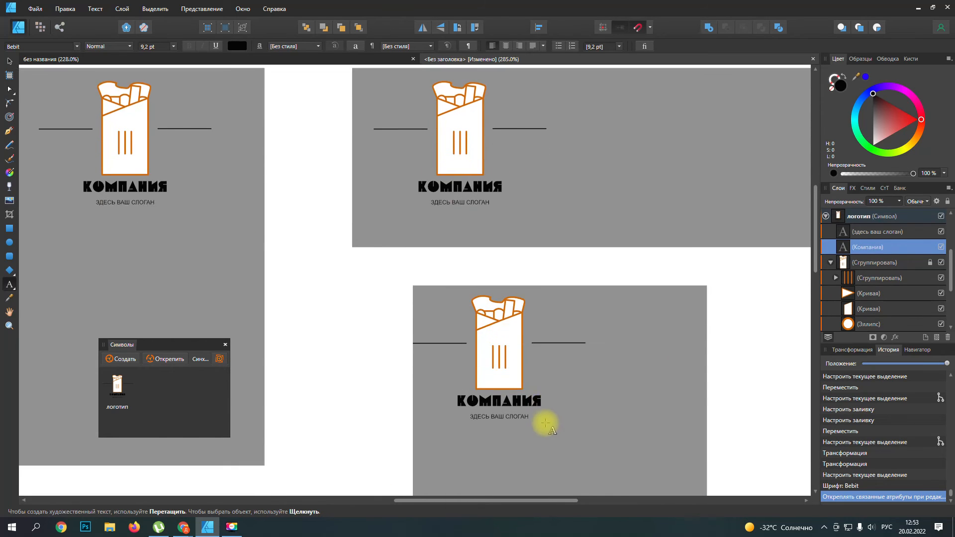
{"action": "scroll", "coordinate": [545, 422], "scroll_direction": "down", "scroll_amount": 1}
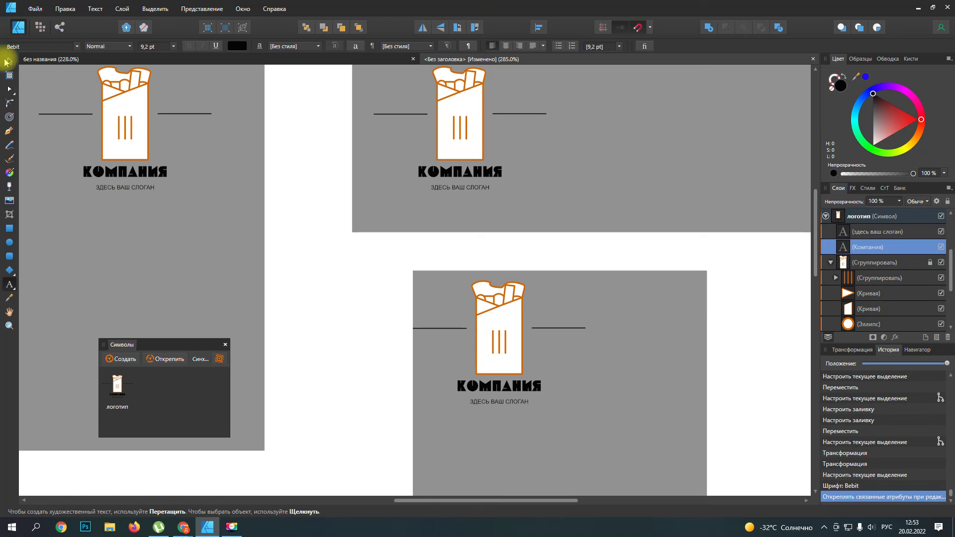
Step: Shift the grey square beneath its logo copy to leave more room around the copy
{"action": "left_click", "coordinate": [10, 62]}
{"action": "left_click_drag", "start_coordinate": [522, 331], "coordinate": [479, 335]}
{"action": "mouse_move", "coordinate": [649, 365]}
{"action": "left_mouse_down"}
{"action": "mouse_move", "coordinate": [633, 352]}
{"action": "mouse_move", "coordinate": [636, 368]}
{"action": "left_mouse_up"}
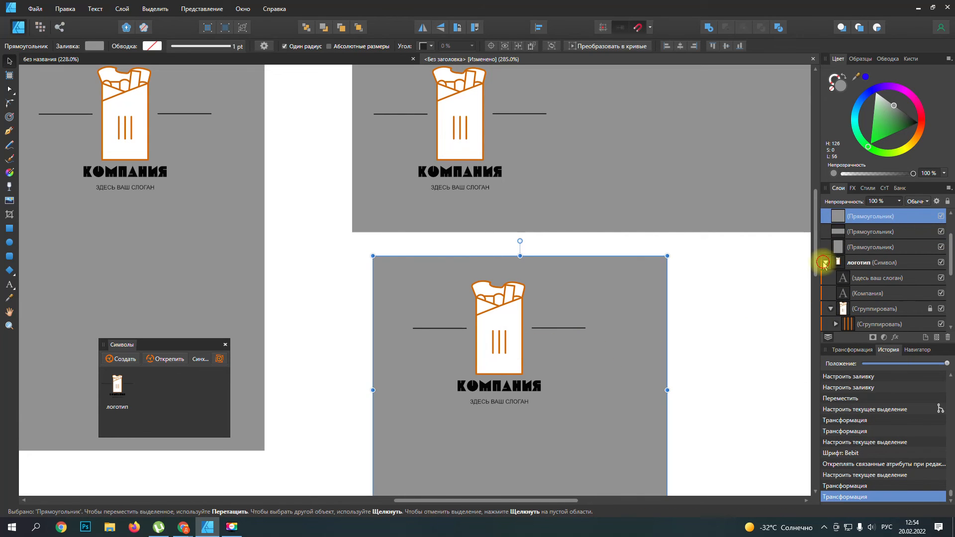
Step: Move the logo copy on the grey square to the square's middle and enlarge it slightly
{"action": "left_click", "coordinate": [824, 263]}
{"action": "left_click", "coordinate": [852, 215]}
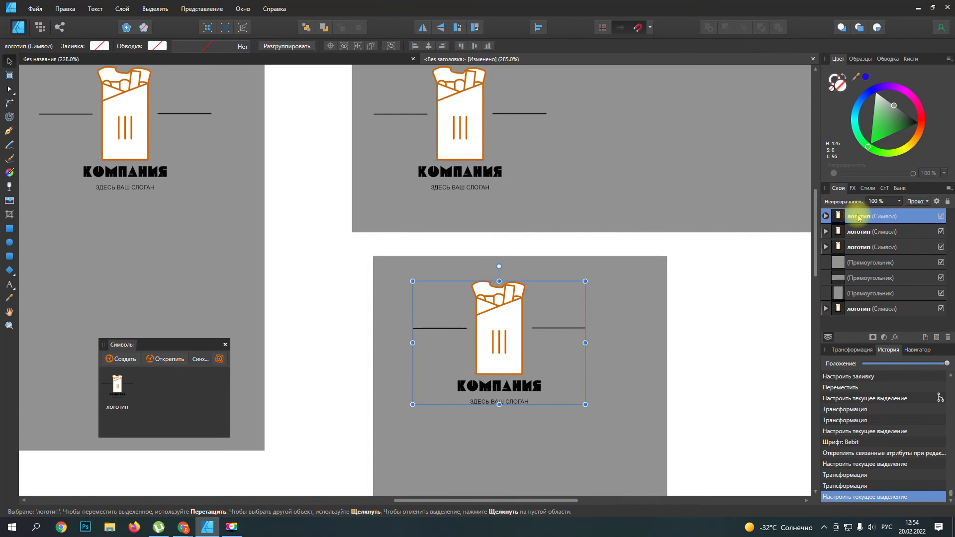
{"action": "left_click_drag", "start_coordinate": [510, 332], "coordinate": [539, 406]}
{"action": "scroll", "coordinate": [541, 400], "scroll_direction": "down", "scroll_amount": 3}
{"action": "left_click_drag", "start_coordinate": [527, 343], "coordinate": [538, 321]}
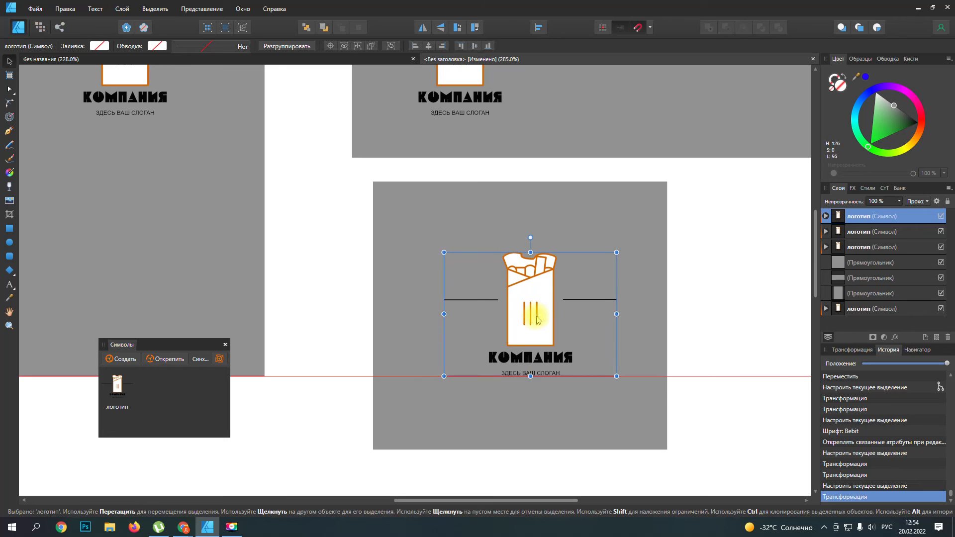
{"action": "left_click_drag", "start_coordinate": [617, 376], "coordinate": [631, 387]}
{"action": "mouse_move", "coordinate": [547, 316]}
{"action": "left_mouse_down"}
{"action": "mouse_move", "coordinate": [532, 316]}
{"action": "mouse_move", "coordinate": [544, 318]}
{"action": "left_mouse_up"}
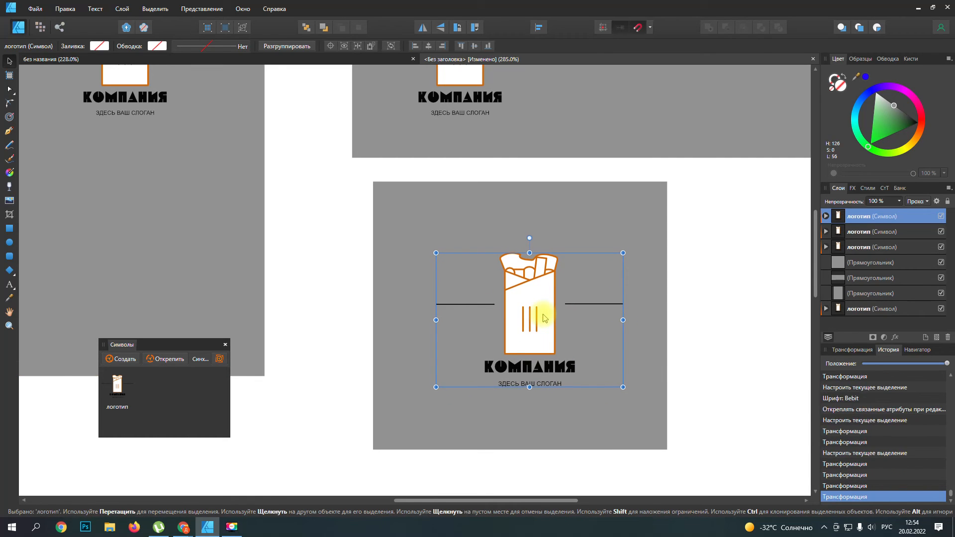
Step: Fill the "Компания" text inside the grey square's logo copy with bright red
{"action": "left_click", "coordinate": [570, 315]}
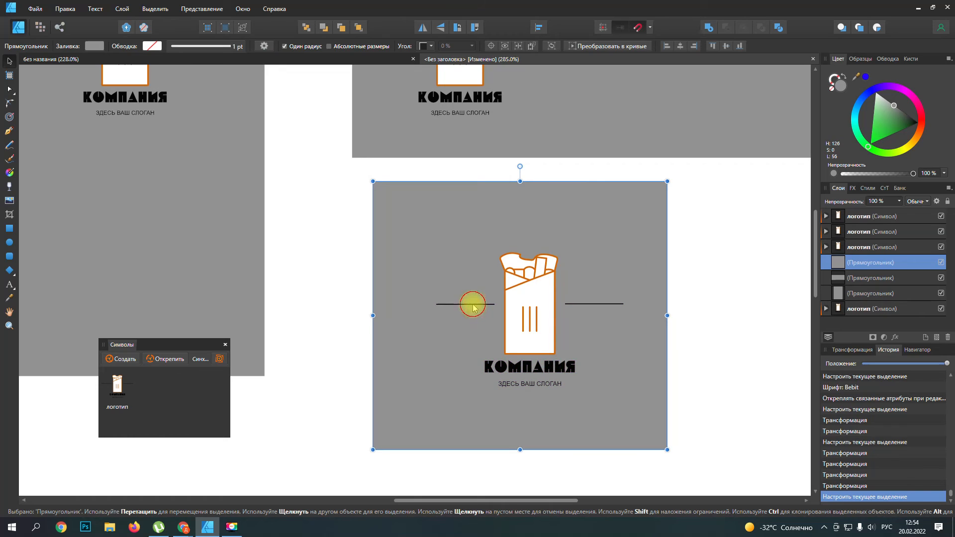
{"action": "left_click", "coordinate": [571, 372]}
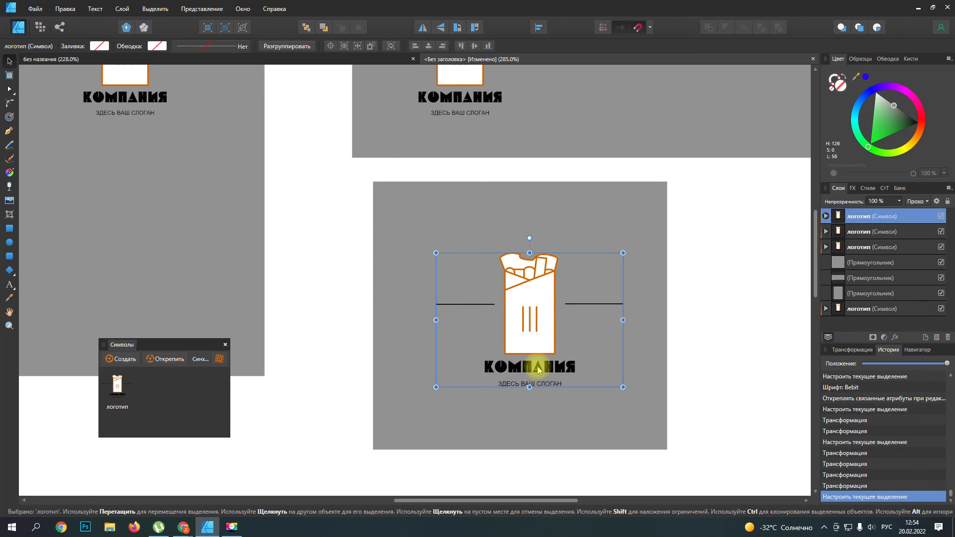
{"action": "left_click", "coordinate": [826, 217]}
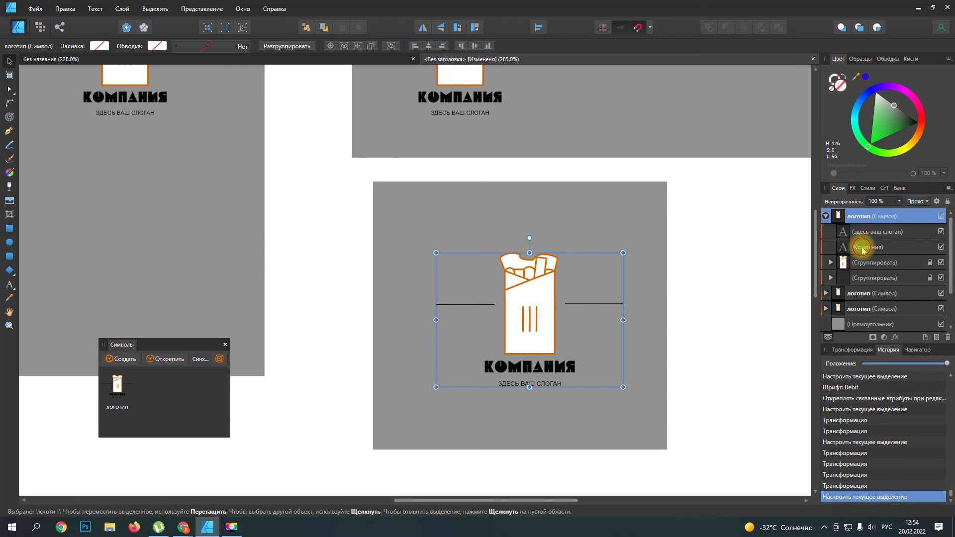
{"action": "left_click", "coordinate": [863, 247]}
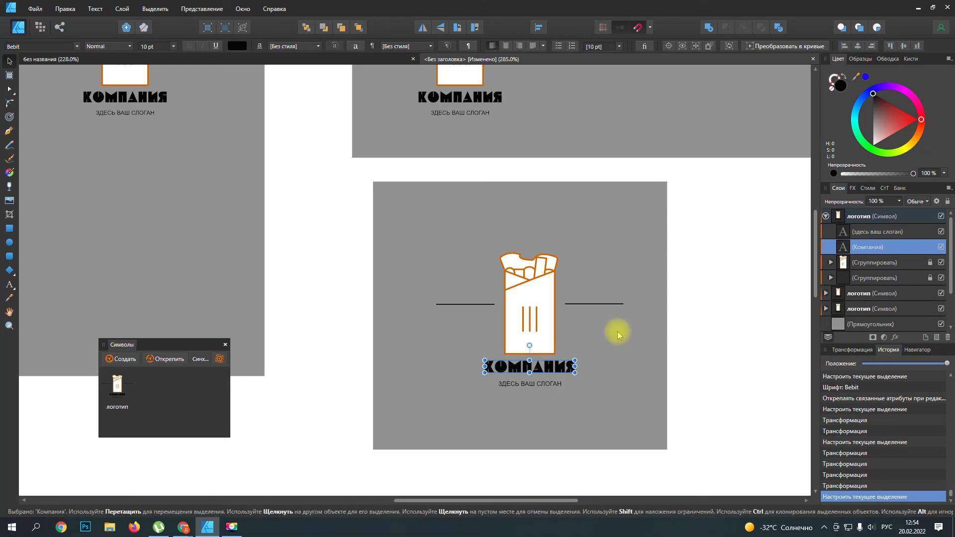
{"action": "left_click_drag", "start_coordinate": [881, 99], "coordinate": [905, 116]}
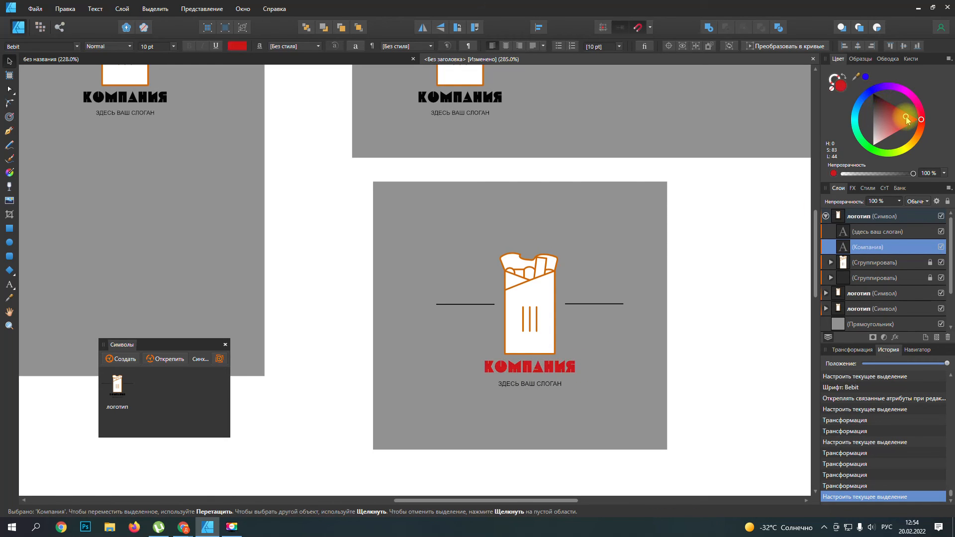
{"action": "left_click_drag", "start_coordinate": [914, 114], "coordinate": [914, 117]}
{"action": "left_click", "coordinate": [609, 305]}
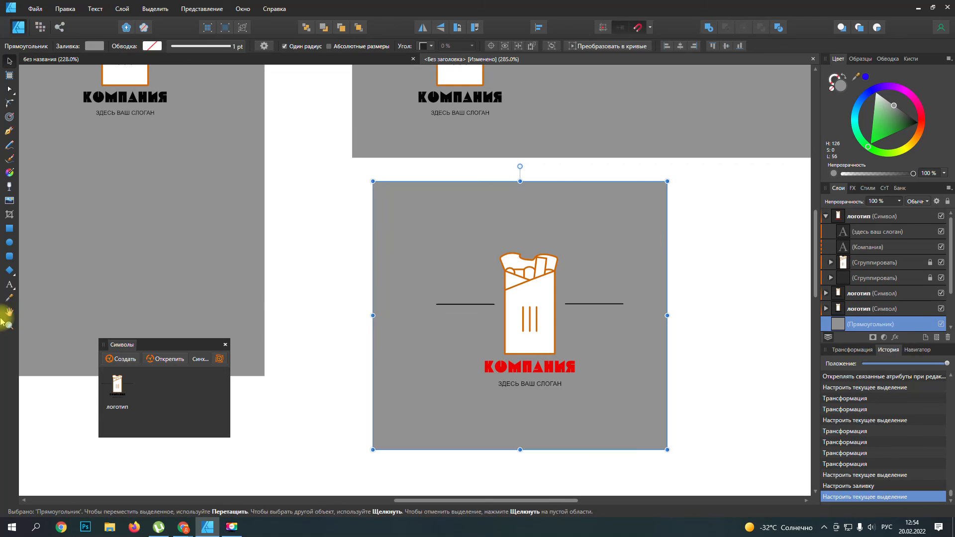
Step: Sample the red of the "Компания" text with the Color Picker and locate the grey square's logo copy among the layers
{"action": "left_click", "coordinate": [9, 298]}
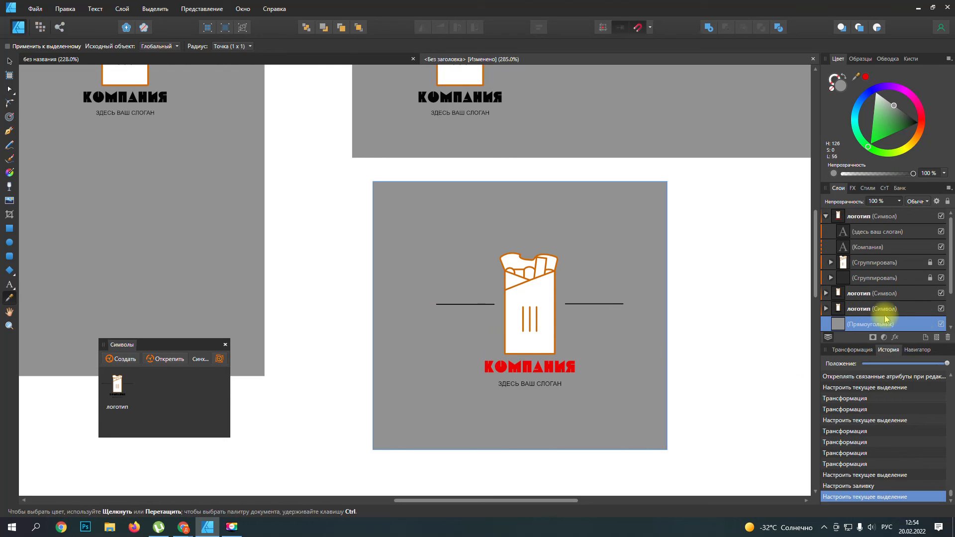
{"action": "scroll", "coordinate": [865, 313], "scroll_direction": "down", "scroll_amount": 3}
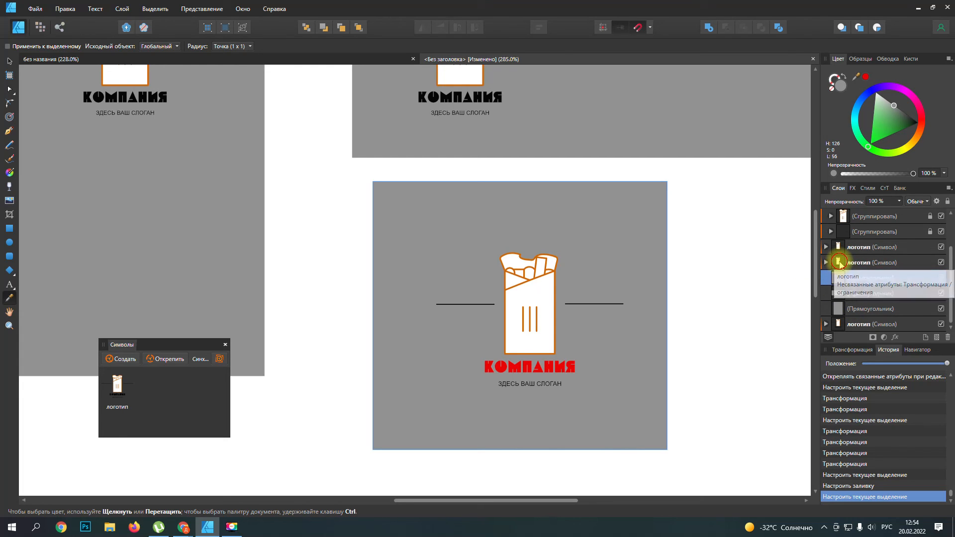
{"action": "left_click", "coordinate": [843, 263]}
{"action": "left_click", "coordinate": [841, 326]}
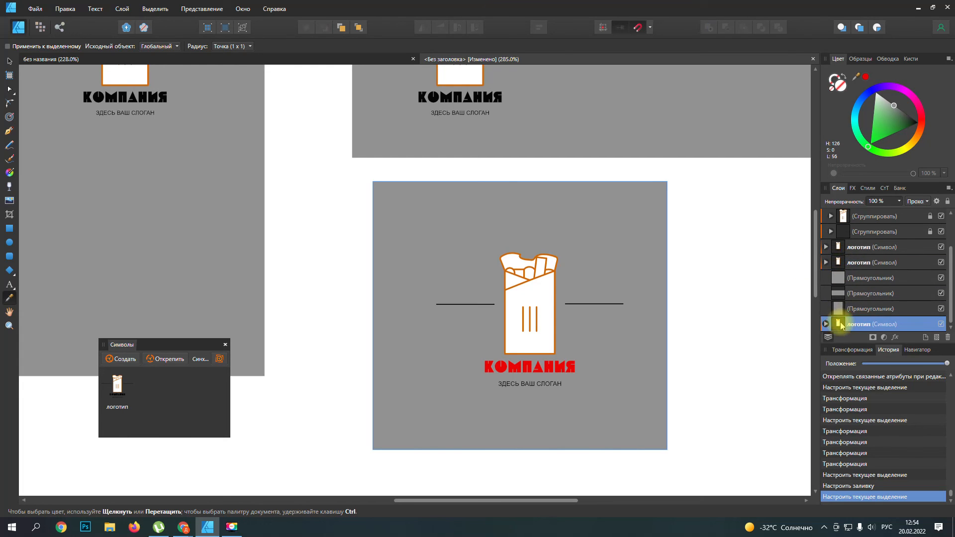
{"action": "scroll", "coordinate": [838, 268], "scroll_direction": "up", "scroll_amount": 1}
{"action": "left_click", "coordinate": [840, 216]}
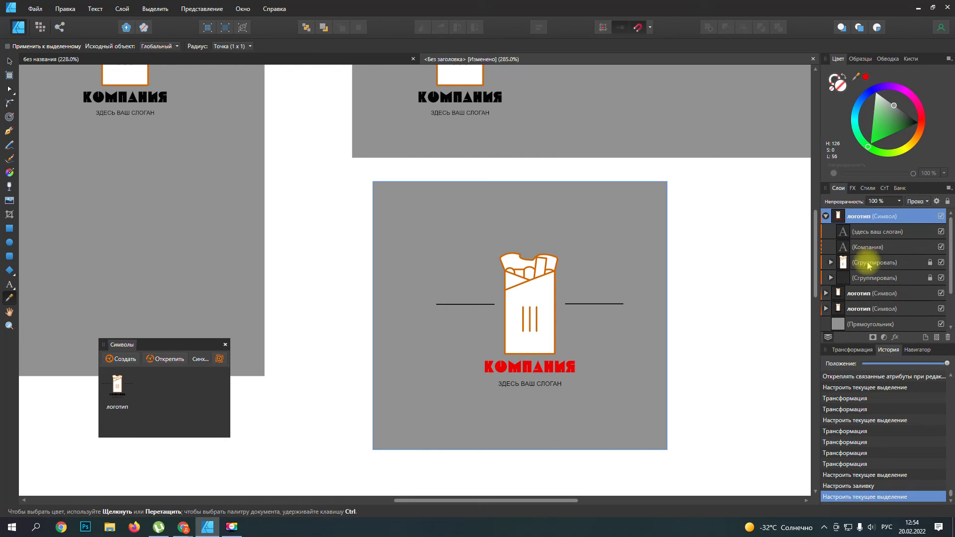
Step: Fill both side lines of the grey square's logo copy with the sampled red
{"action": "scroll", "coordinate": [858, 266], "scroll_direction": "down", "scroll_amount": 1}
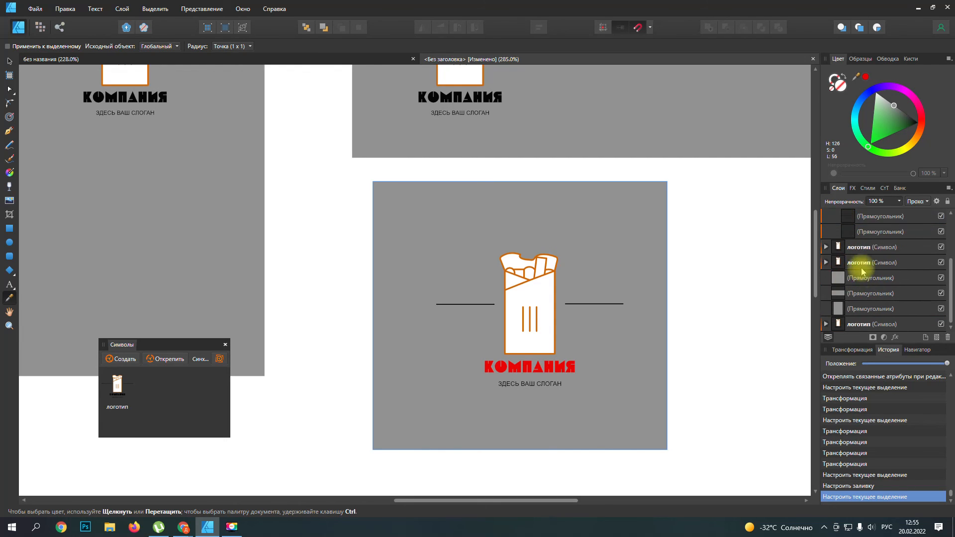
{"action": "left_click", "coordinate": [877, 234]}
{"action": "left_click", "coordinate": [873, 222]}
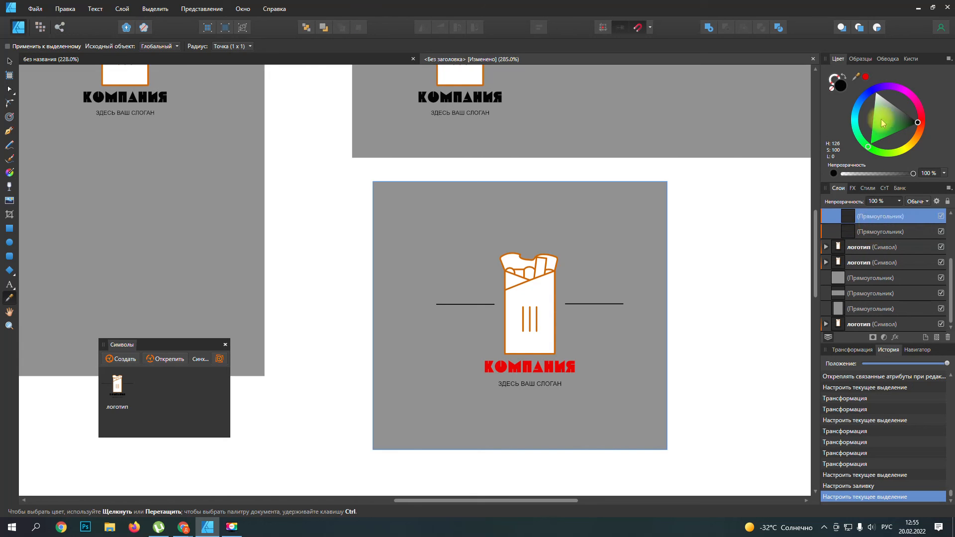
{"action": "left_click", "coordinate": [866, 77]}
{"action": "left_click", "coordinate": [872, 229]}
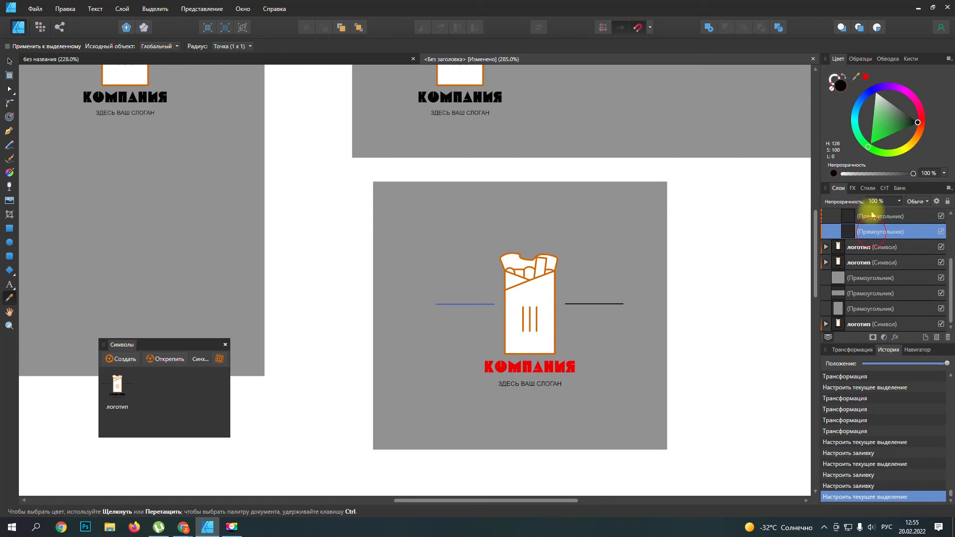
{"action": "left_click", "coordinate": [867, 77]}
Step: Fill the "Компания" text inside the wide rectangle's logo copy with blue (H 249, S 100, L 50)
{"action": "scroll", "coordinate": [567, 292], "scroll_direction": "up", "scroll_amount": 3}
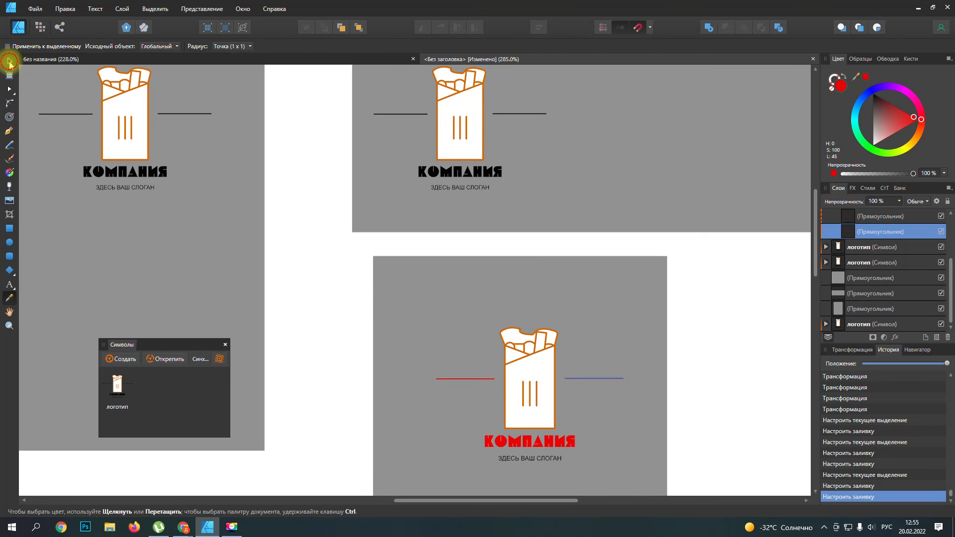
{"action": "left_click", "coordinate": [10, 62]}
{"action": "scroll", "coordinate": [833, 219], "scroll_direction": "up", "scroll_amount": 3}
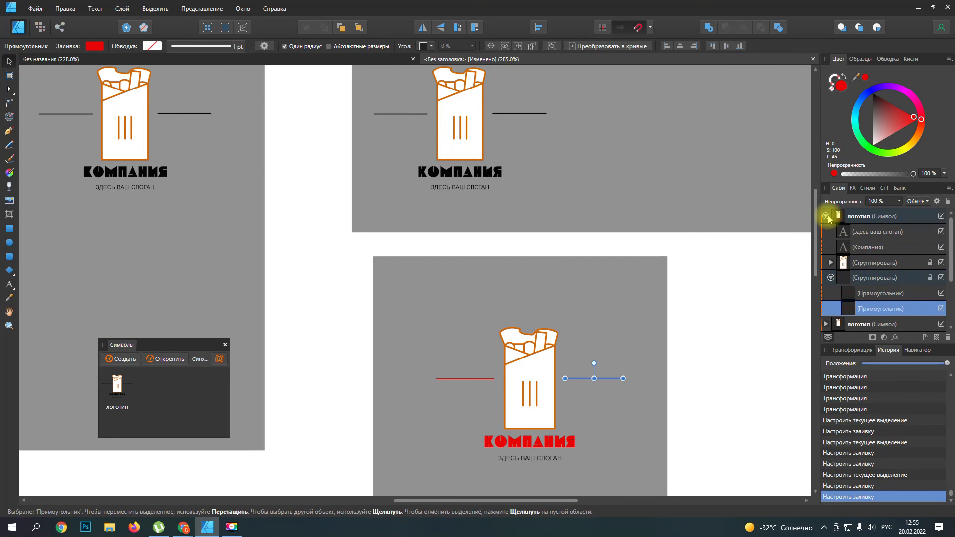
{"action": "left_click", "coordinate": [825, 216]}
{"action": "left_click", "coordinate": [826, 231]}
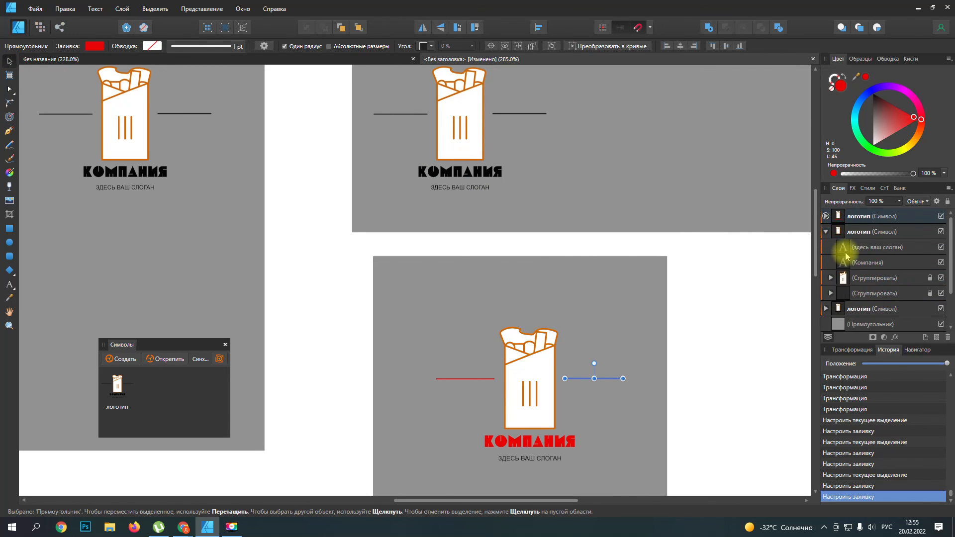
{"action": "left_click", "coordinate": [857, 238]}
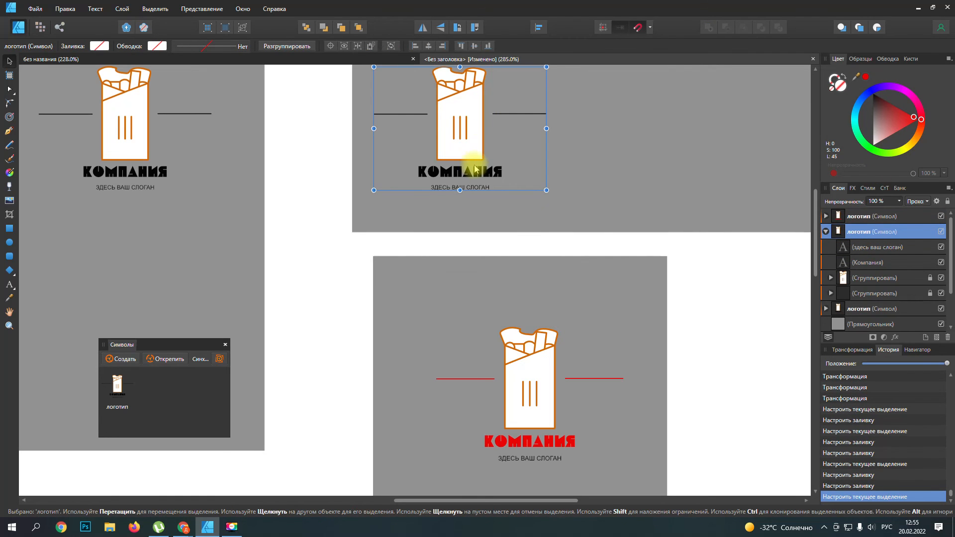
{"action": "left_click", "coordinate": [863, 262]}
{"action": "left_click", "coordinate": [930, 119]}
{"action": "mouse_move", "coordinate": [921, 124]}
{"action": "left_mouse_down"}
{"action": "mouse_move", "coordinate": [915, 90]}
{"action": "mouse_move", "coordinate": [869, 68]}
{"action": "left_mouse_up"}
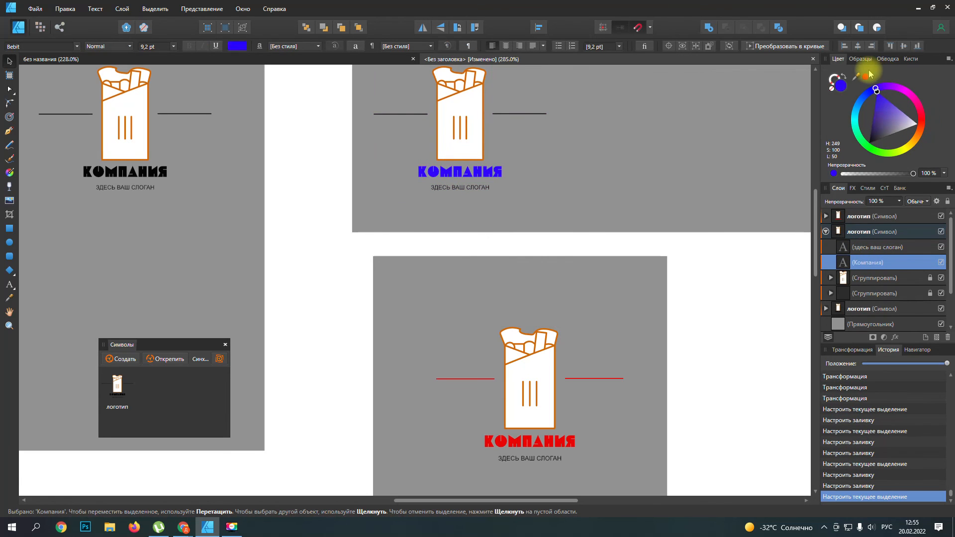
Step: Sample the blue of the "Компания" text and apply it to the side-line group of the wide rectangle's logo copy
{"action": "left_click", "coordinate": [10, 300]}
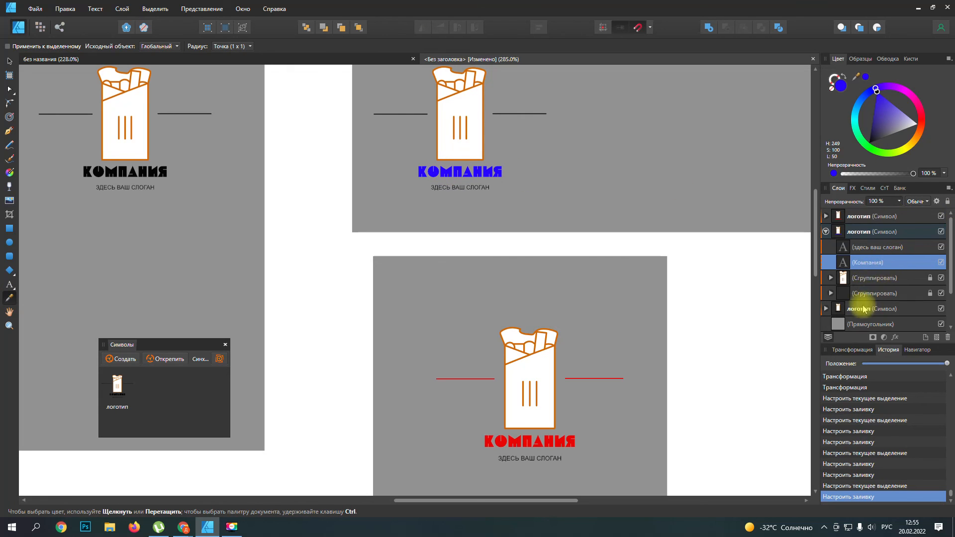
{"action": "left_click", "coordinate": [834, 293]}
{"action": "left_click", "coordinate": [829, 294]}
{"action": "scroll", "coordinate": [929, 298], "scroll_direction": "down", "scroll_amount": 1}
{"action": "left_click", "coordinate": [875, 262]}
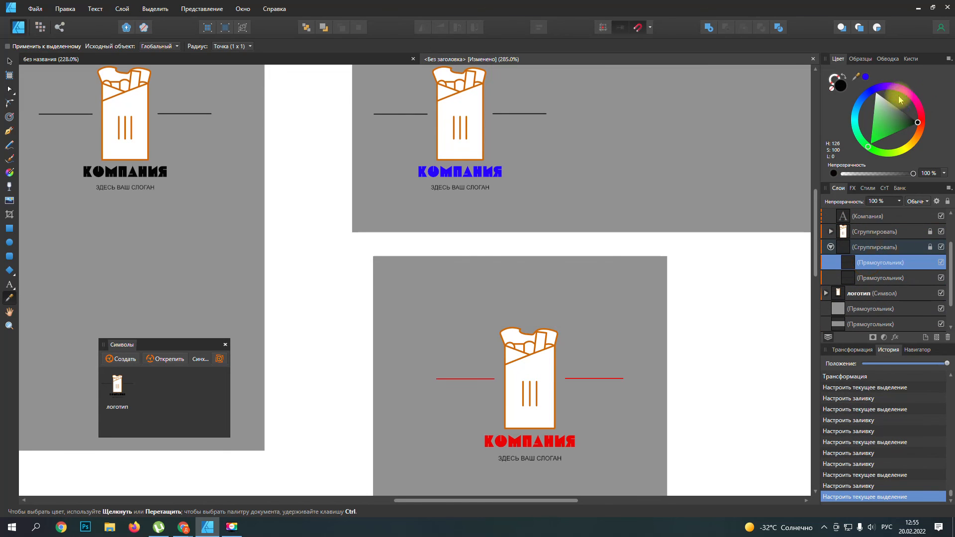
{"action": "left_click", "coordinate": [873, 247]}
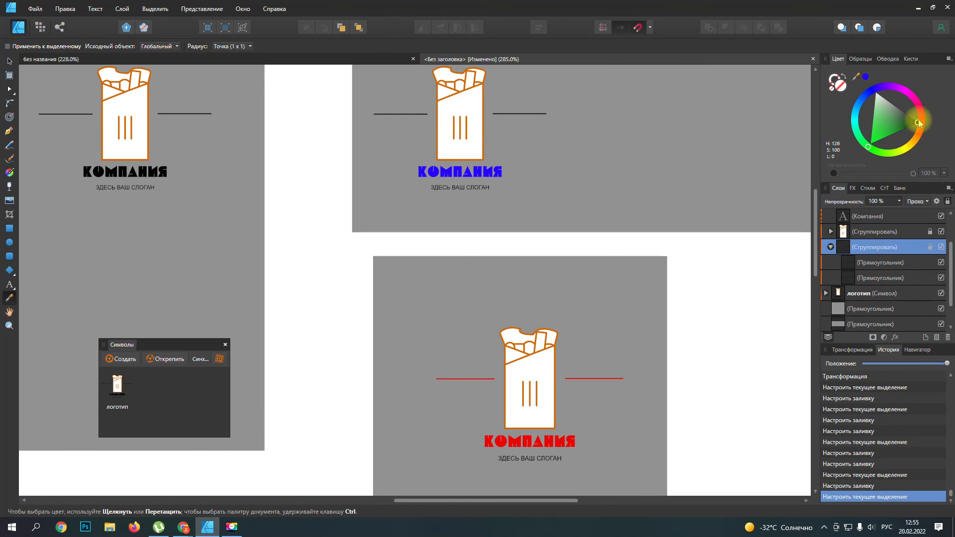
{"action": "left_click", "coordinate": [918, 121]}
{"action": "left_click", "coordinate": [866, 77]}
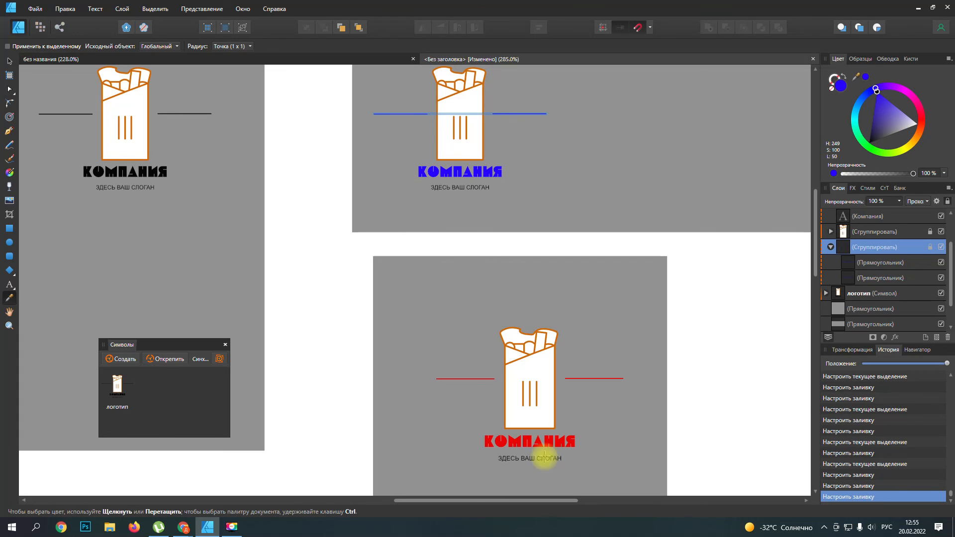
Step: Fill the "Компания" text inside the tall rectangle's logo copy with green (H 128, S 100, L 50)
{"action": "left_click_drag", "start_coordinate": [490, 499], "coordinate": [418, 497]}
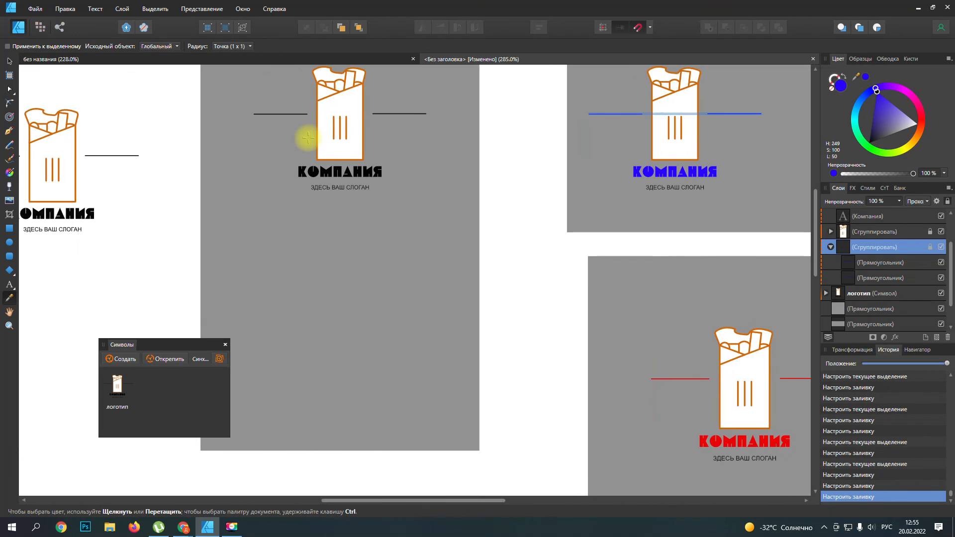
{"action": "left_click", "coordinate": [831, 247]}
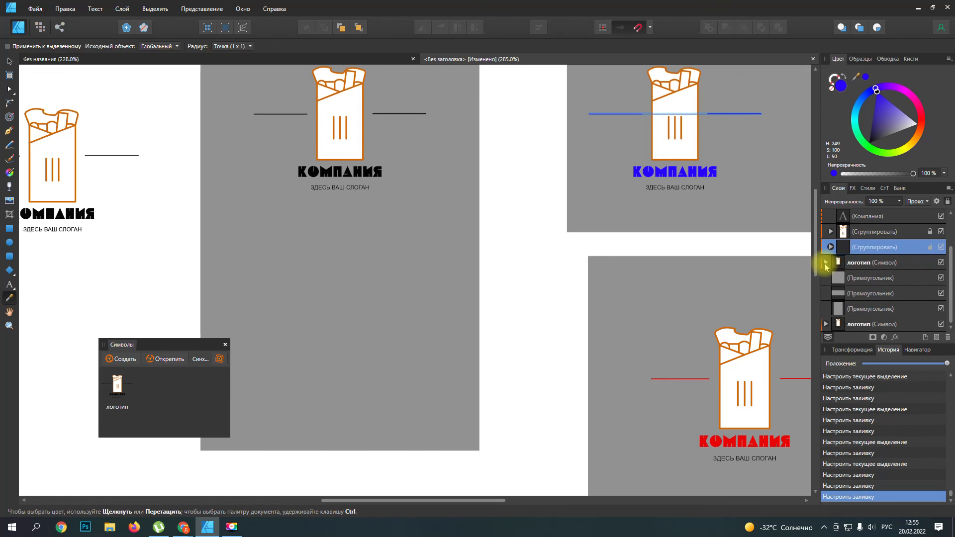
{"action": "left_click", "coordinate": [838, 265]}
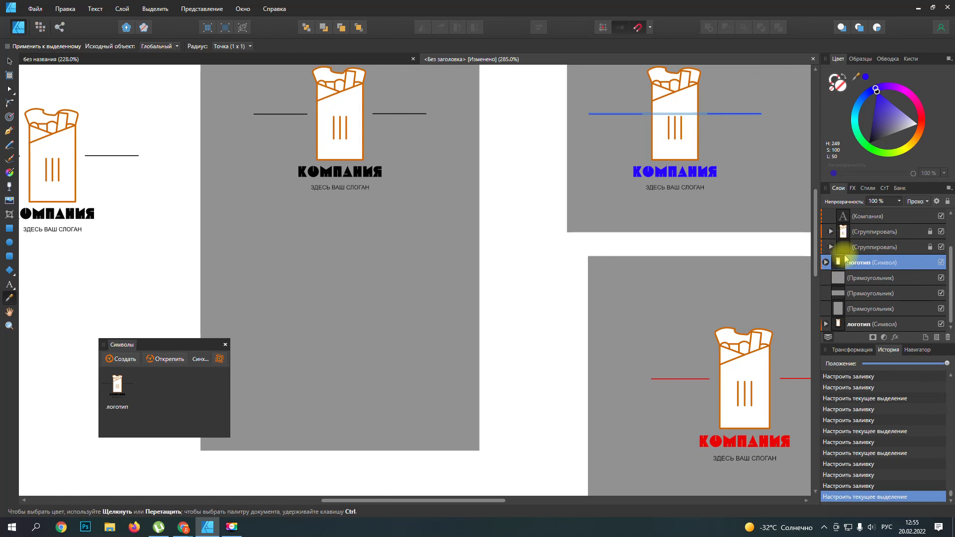
{"action": "double_click", "coordinate": [864, 263]}
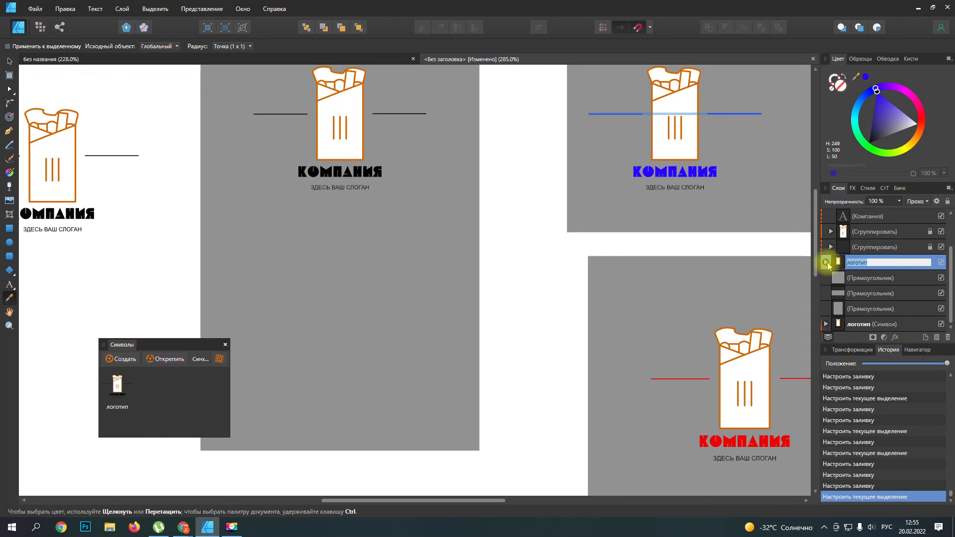
{"action": "left_click", "coordinate": [825, 263]}
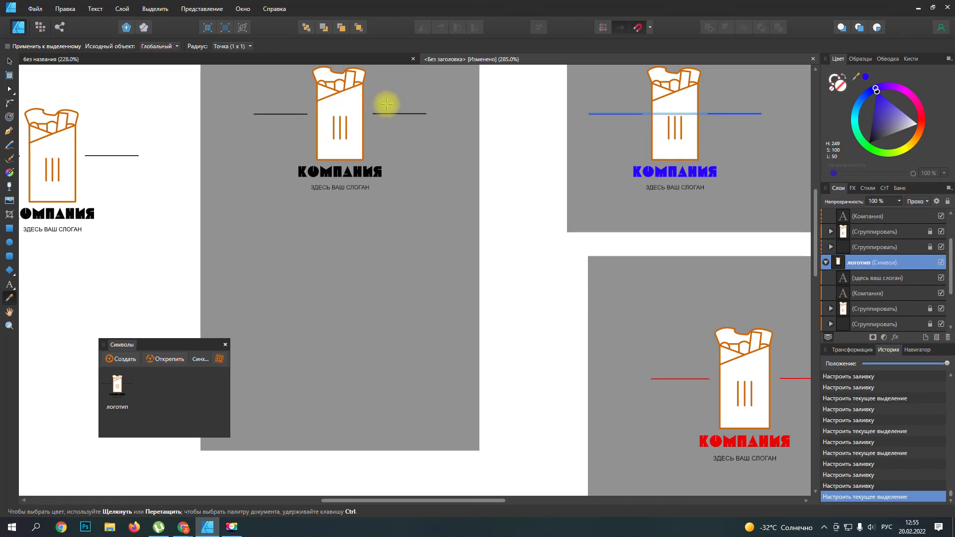
{"action": "left_click", "coordinate": [11, 62]}
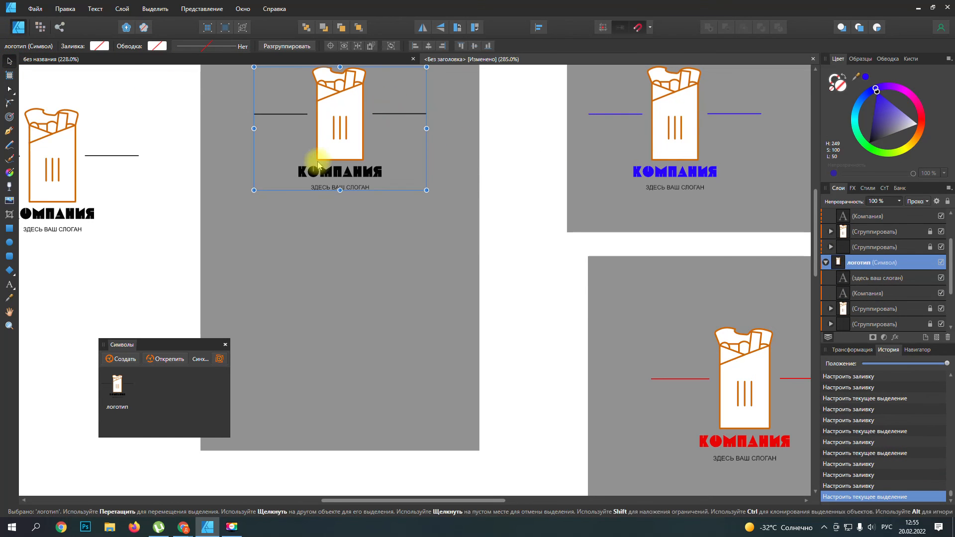
{"action": "left_click", "coordinate": [827, 263]}
{"action": "left_click", "coordinate": [826, 263]}
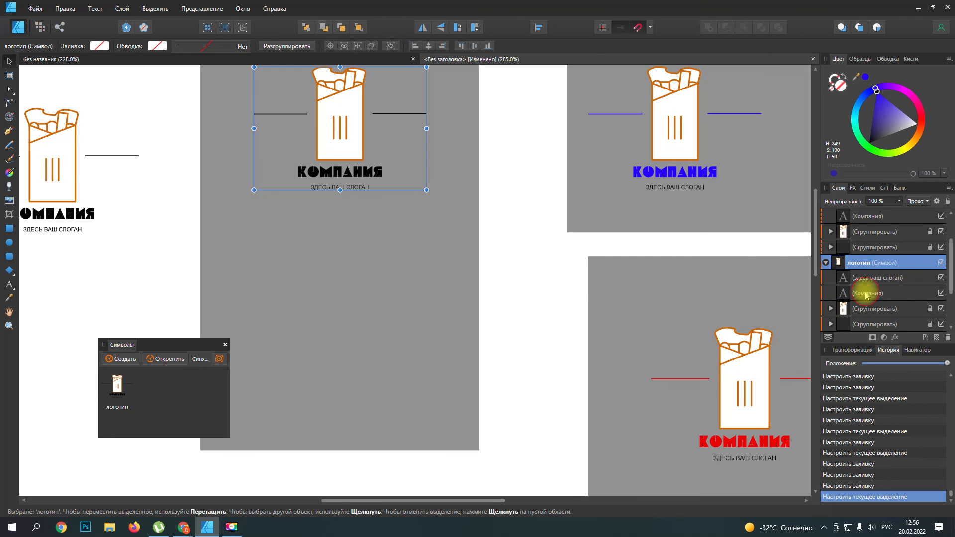
{"action": "left_click", "coordinate": [866, 294]}
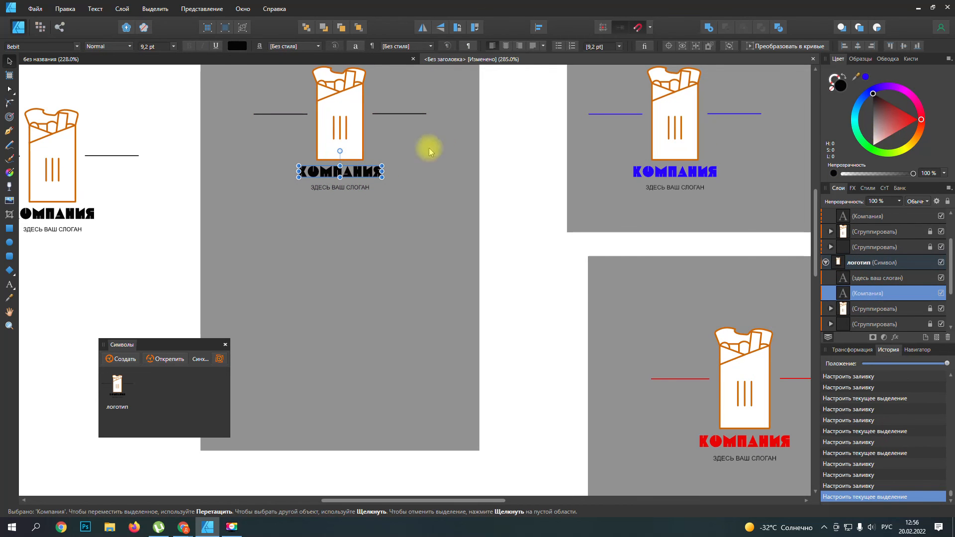
{"action": "left_click_drag", "start_coordinate": [921, 120], "coordinate": [869, 145]}
Step: Sample the green of the "Компания" text and apply it to the side-line group of the tall rectangle's logo copy
{"action": "scroll", "coordinate": [864, 311], "scroll_direction": "down", "scroll_amount": 3}
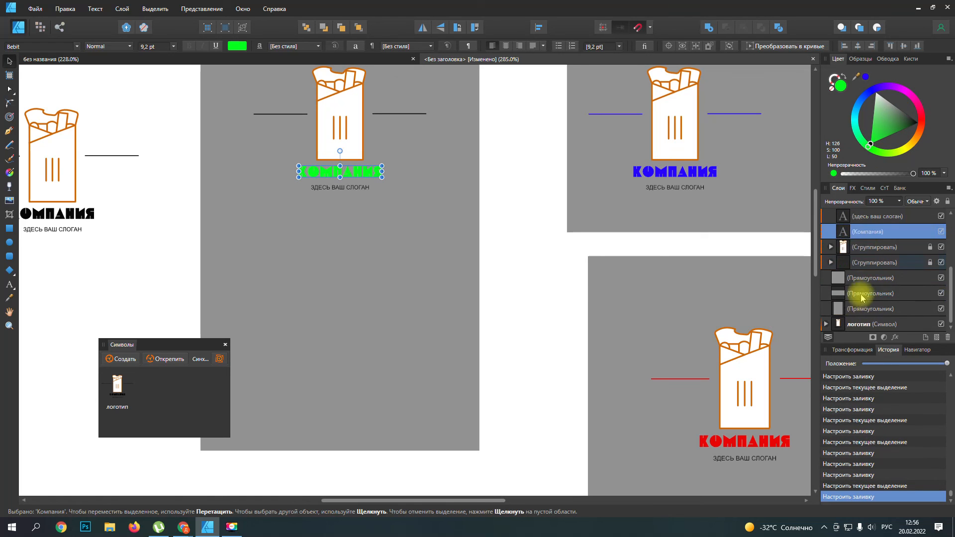
{"action": "left_click", "coordinate": [865, 262]}
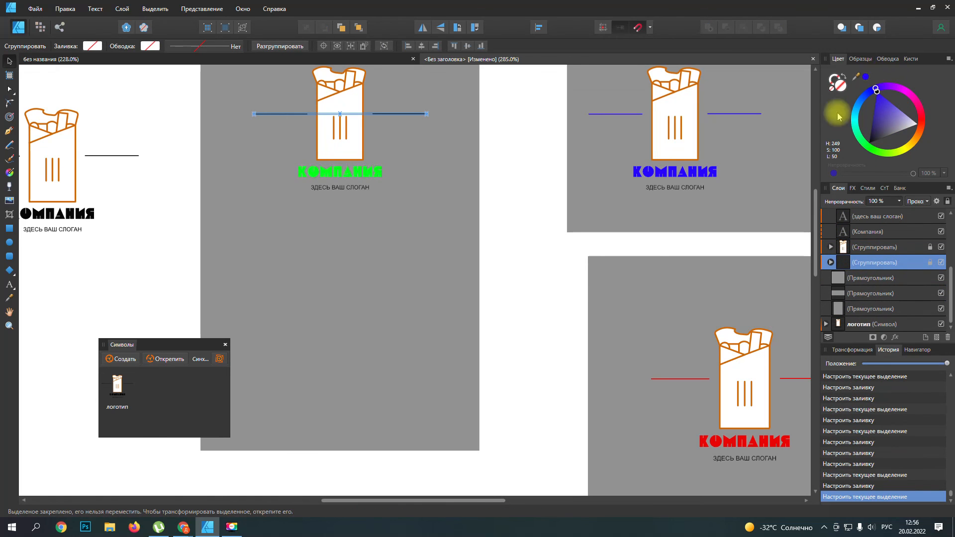
{"action": "left_click", "coordinate": [9, 299]}
{"action": "left_click", "coordinate": [353, 162]}
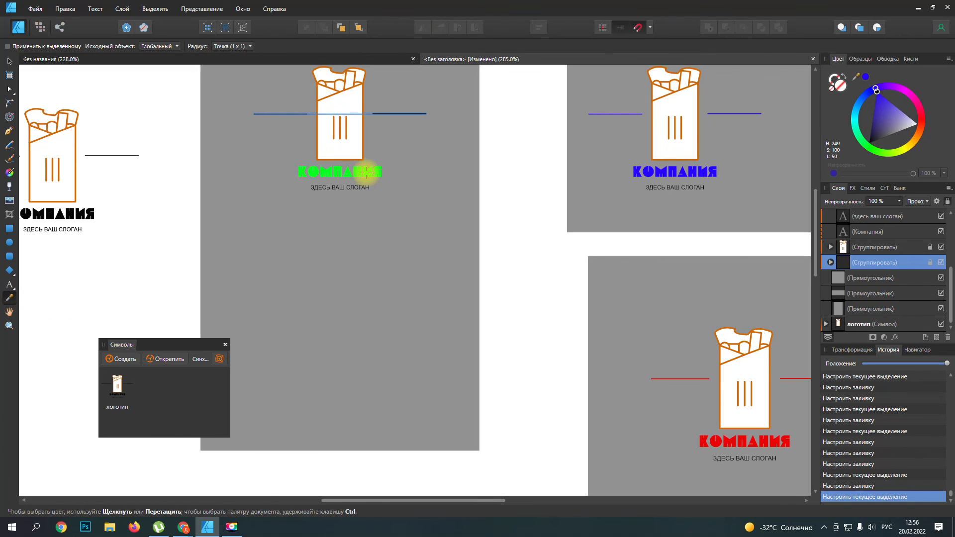
{"action": "left_click", "coordinate": [866, 76]}
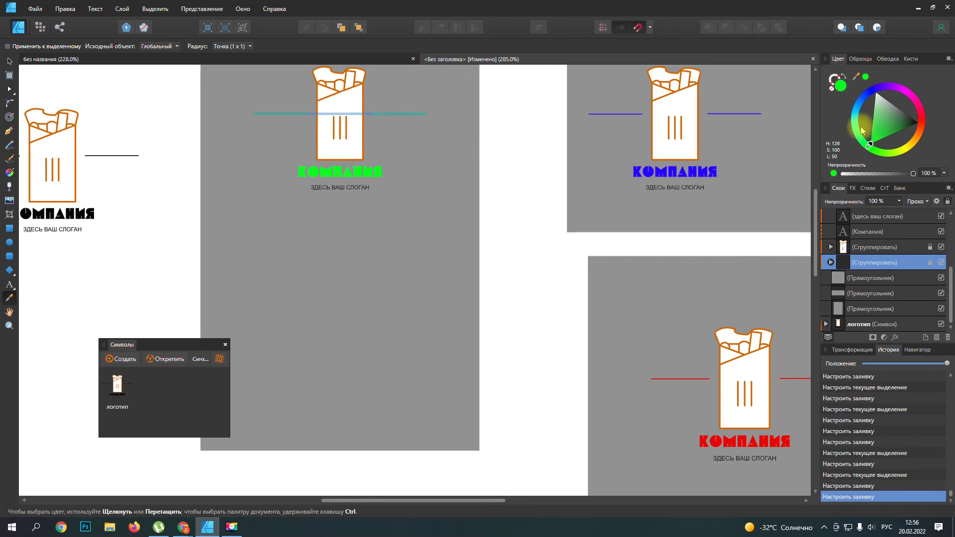
Step: Turn symbol synchronization back on so that edits reach all logo copies again
{"action": "left_click", "coordinate": [9, 61]}
{"action": "left_click", "coordinate": [348, 256]}
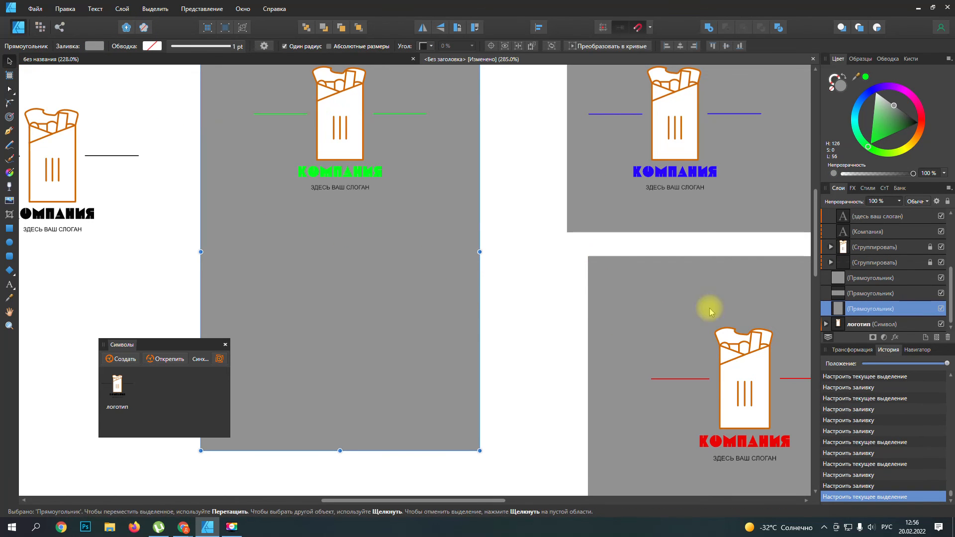
{"action": "scroll", "coordinate": [542, 278], "scroll_direction": "down", "scroll_amount": 3}
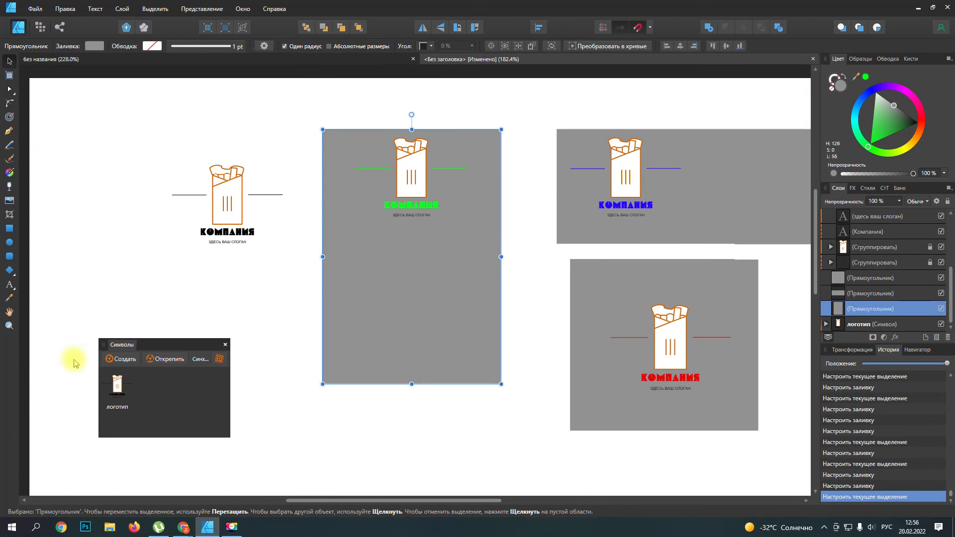
{"action": "left_click", "coordinate": [219, 359]}
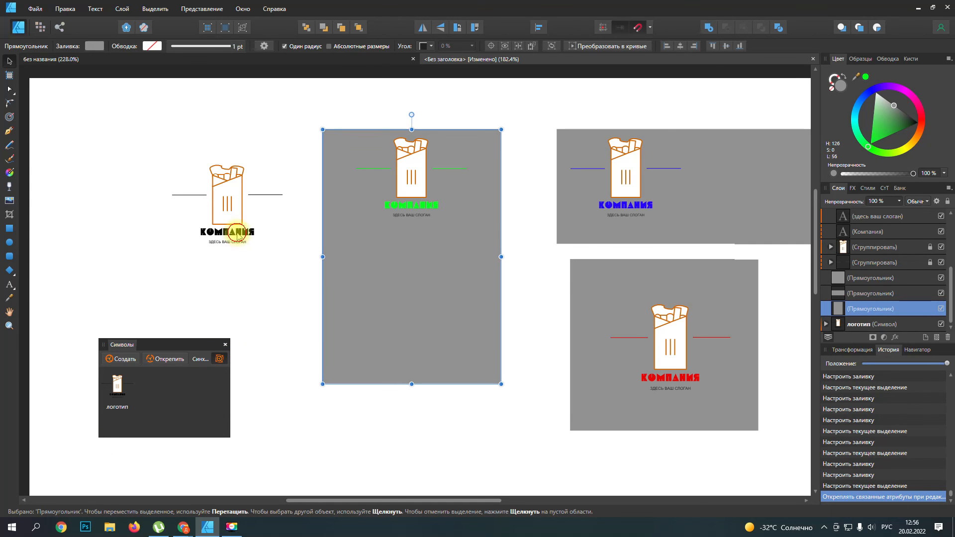
Step: Enlarge the "Компания" text in the original black logo to 9.6 pt, keeping its proportions
{"action": "left_click", "coordinate": [237, 233]}
{"action": "scroll", "coordinate": [243, 234], "scroll_direction": "up", "scroll_amount": 5}
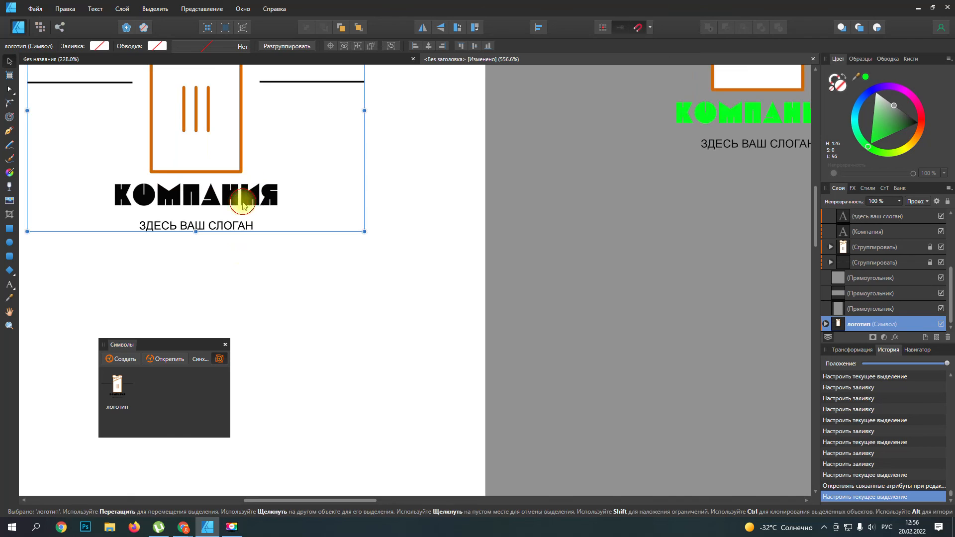
{"action": "double_click", "coordinate": [244, 194]}
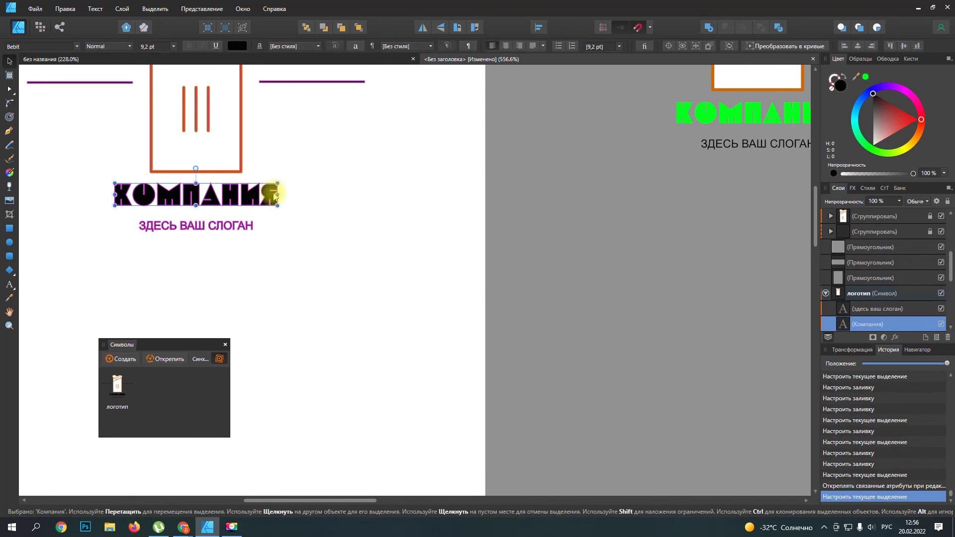
{"action": "left_click", "coordinate": [77, 46]}
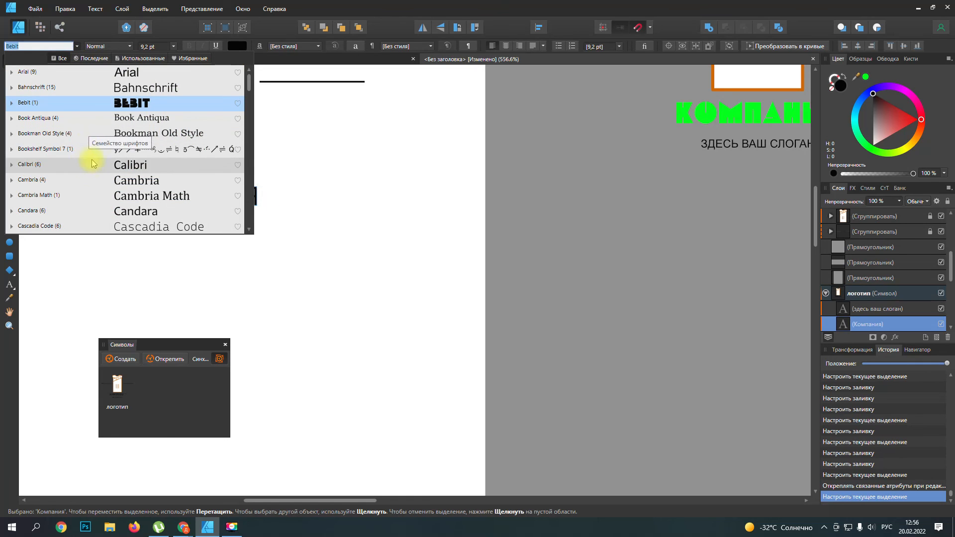
{"action": "left_click", "coordinate": [394, 205]}
{"action": "mouse_move", "coordinate": [283, 207]}
{"action": "left_mouse_down"}
{"action": "mouse_move", "coordinate": [315, 235]}
{"action": "mouse_move", "coordinate": [273, 202]}
{"action": "mouse_move", "coordinate": [322, 234]}
{"action": "mouse_move", "coordinate": [273, 216]}
{"action": "mouse_move", "coordinate": [284, 215]}
{"action": "left_mouse_up"}
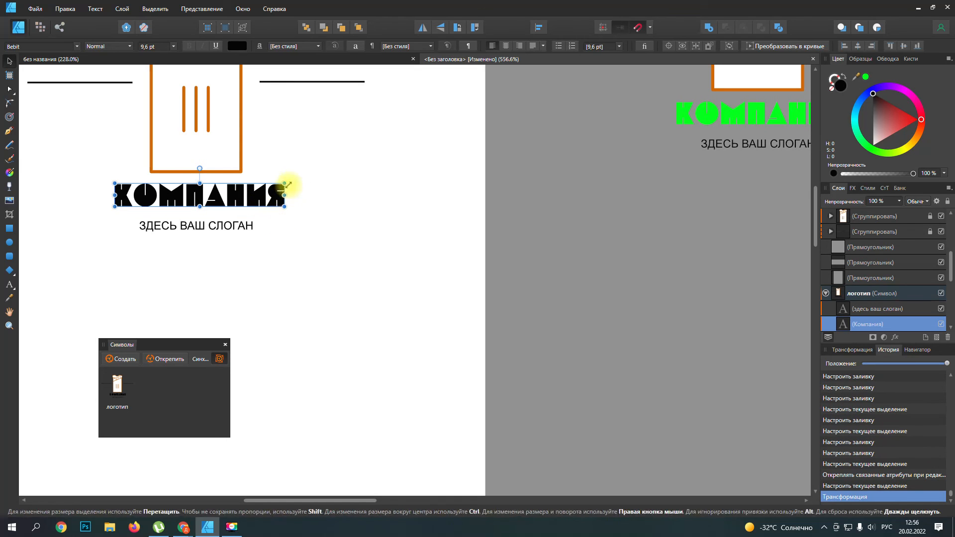
{"action": "mouse_move", "coordinate": [199, 168]}
{"action": "left_mouse_down"}
{"action": "mouse_move", "coordinate": [218, 163]}
{"action": "mouse_move", "coordinate": [193, 154]}
{"action": "mouse_move", "coordinate": [198, 163]}
{"action": "left_mouse_up"}
{"action": "key", "text": "ctrl+z"}
Step: Preview other fonts, such as Book Antiqua and Cera PROModern, on the slogan text of the original logo
{"action": "left_click", "coordinate": [212, 226]}
{"action": "scroll", "coordinate": [244, 249], "scroll_direction": "down", "scroll_amount": 2}
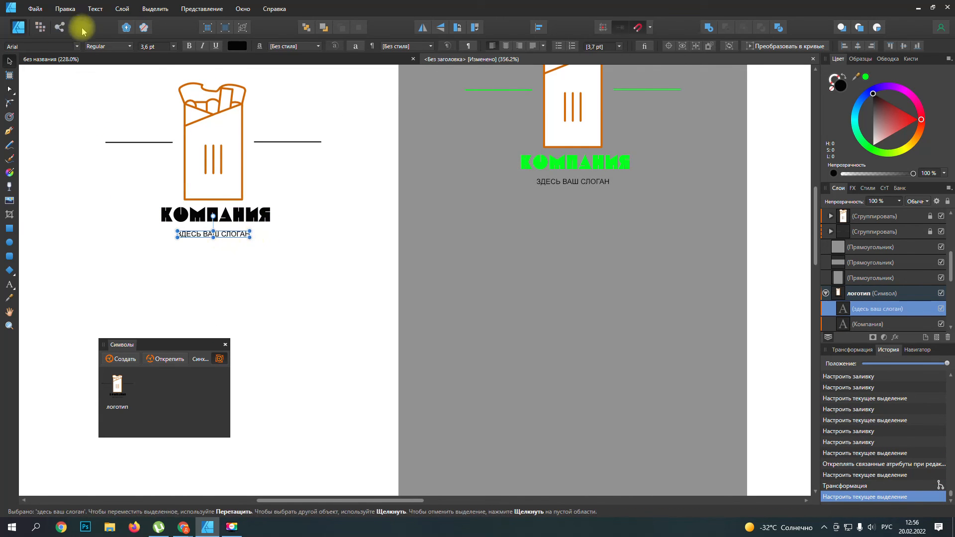
{"action": "left_click", "coordinate": [76, 45]}
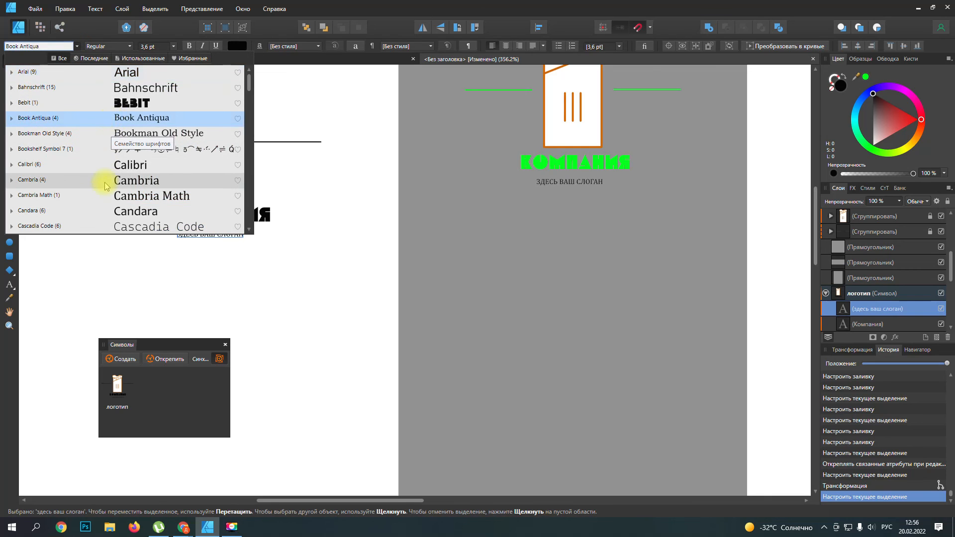
{"action": "scroll", "coordinate": [109, 179], "scroll_direction": "down", "scroll_amount": 2}
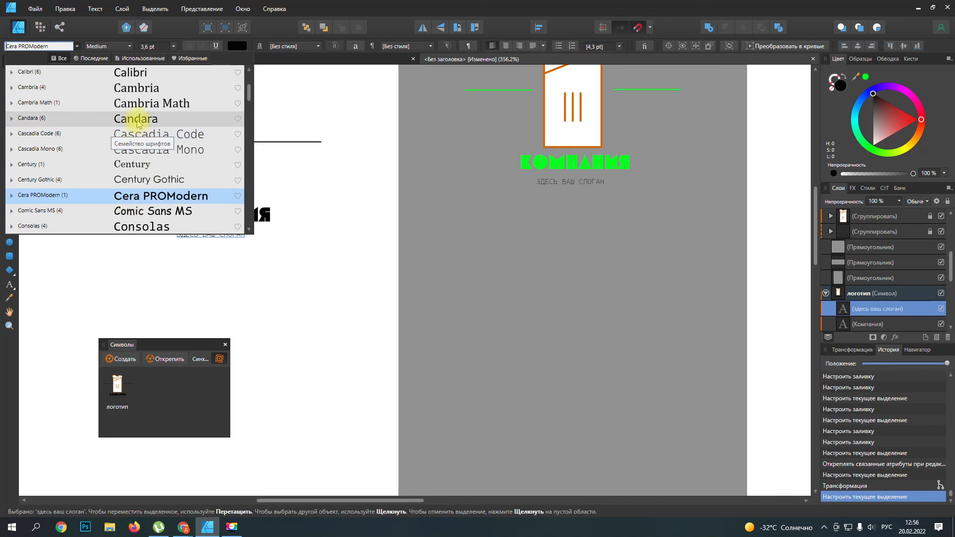
{"action": "left_click", "coordinate": [322, 238]}
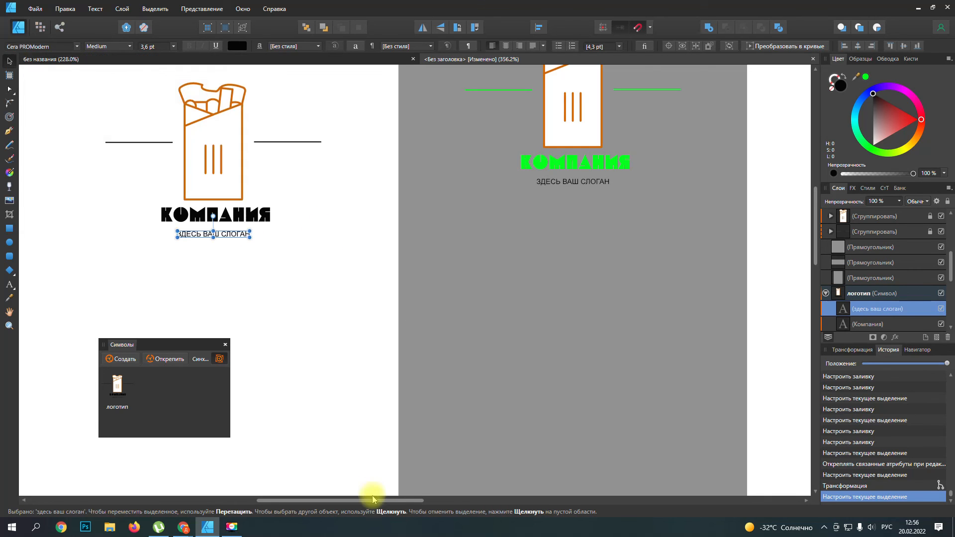
Step: Shift the grey square slightly down and to the right behind its red logo copy
{"action": "left_click_drag", "start_coordinate": [369, 500], "coordinate": [490, 500]}
{"action": "scroll", "coordinate": [441, 334], "scroll_direction": "down", "scroll_amount": 4}
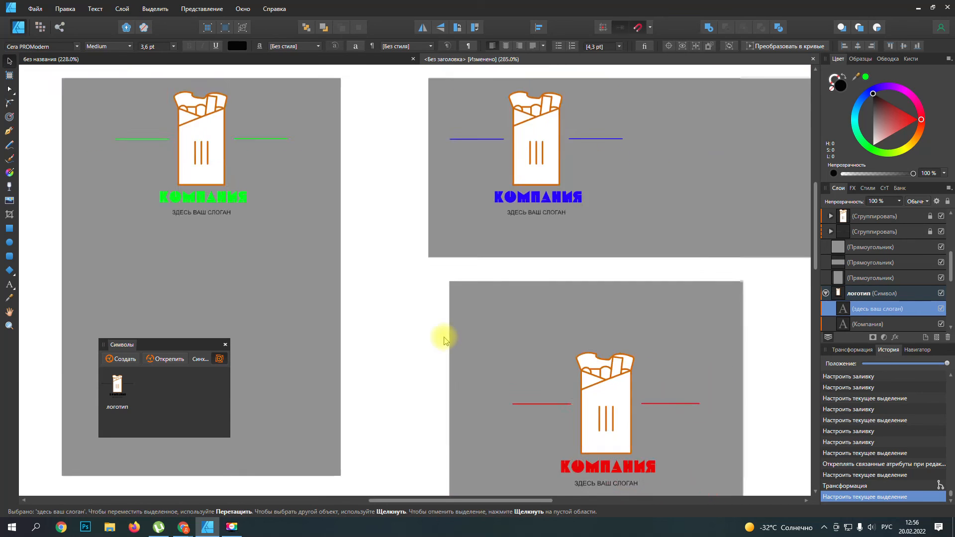
{"action": "mouse_move", "coordinate": [385, 500]}
{"action": "left_mouse_down"}
{"action": "mouse_move", "coordinate": [347, 500]}
{"action": "mouse_move", "coordinate": [372, 502]}
{"action": "left_mouse_up"}
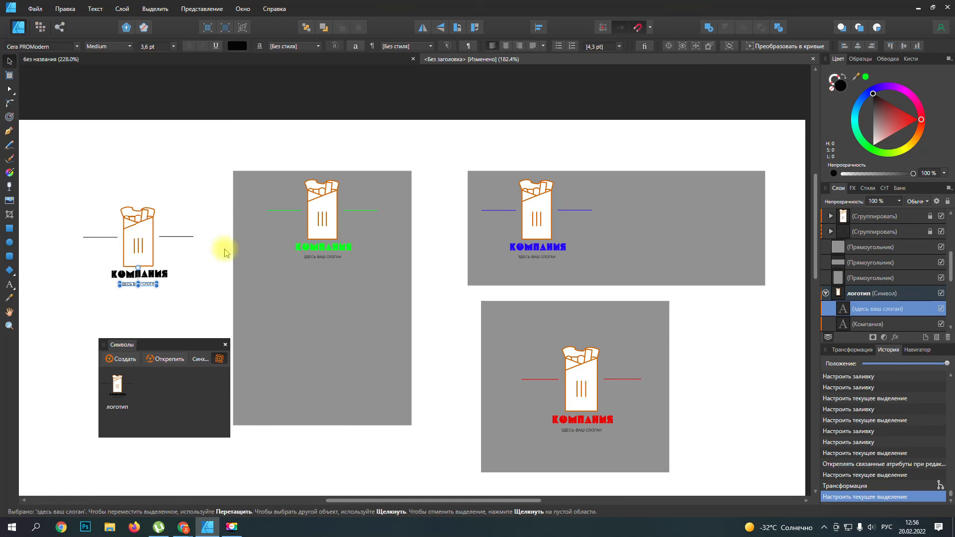
{"action": "left_click", "coordinate": [368, 329]}
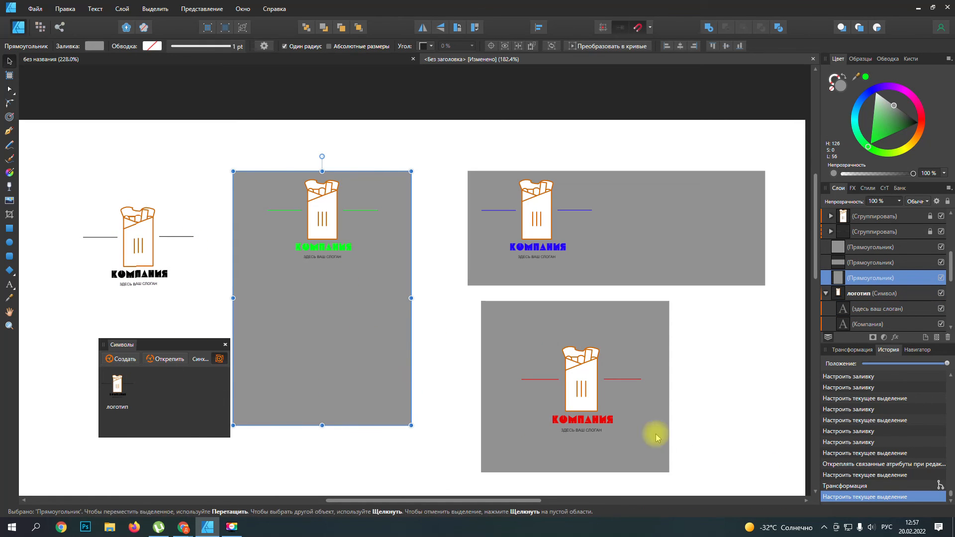
{"action": "left_click_drag", "start_coordinate": [591, 388], "coordinate": [597, 395]}
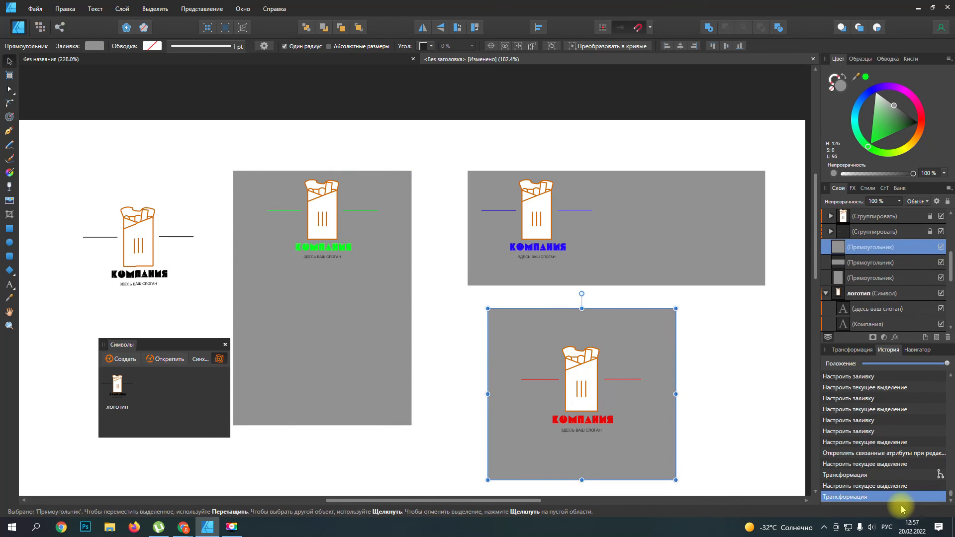